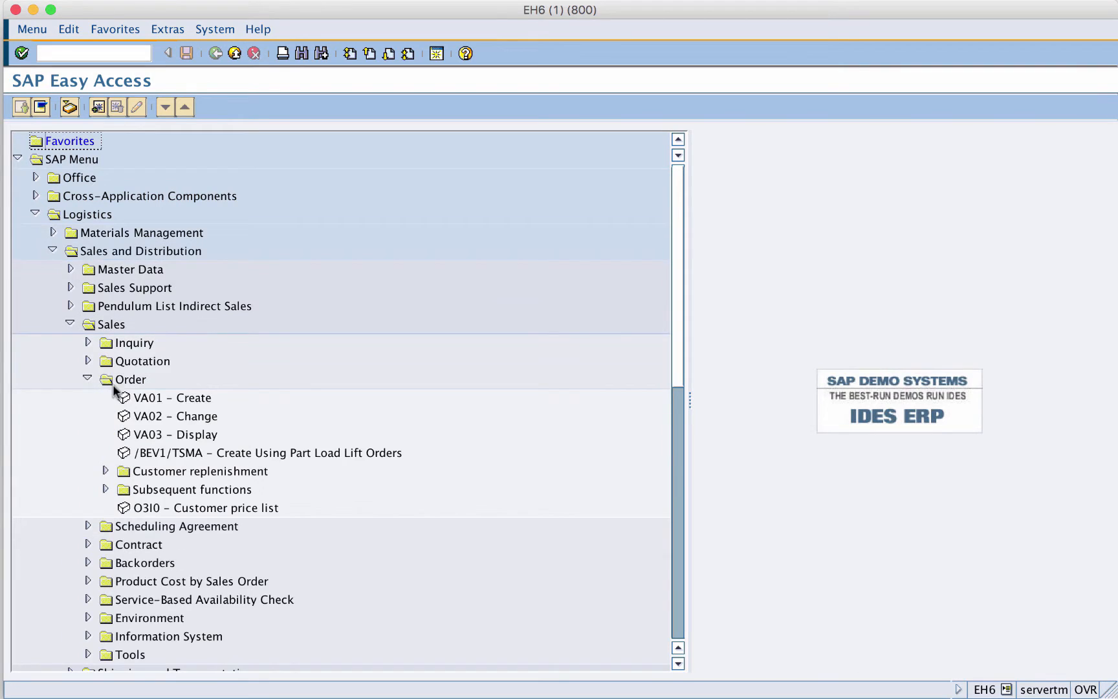
# - Start the VA01 Create sales order transaction from the Sales Order menu
pyautogui.click(154, 399)
pyautogui.click(158, 416)
pyautogui.click(163, 435)
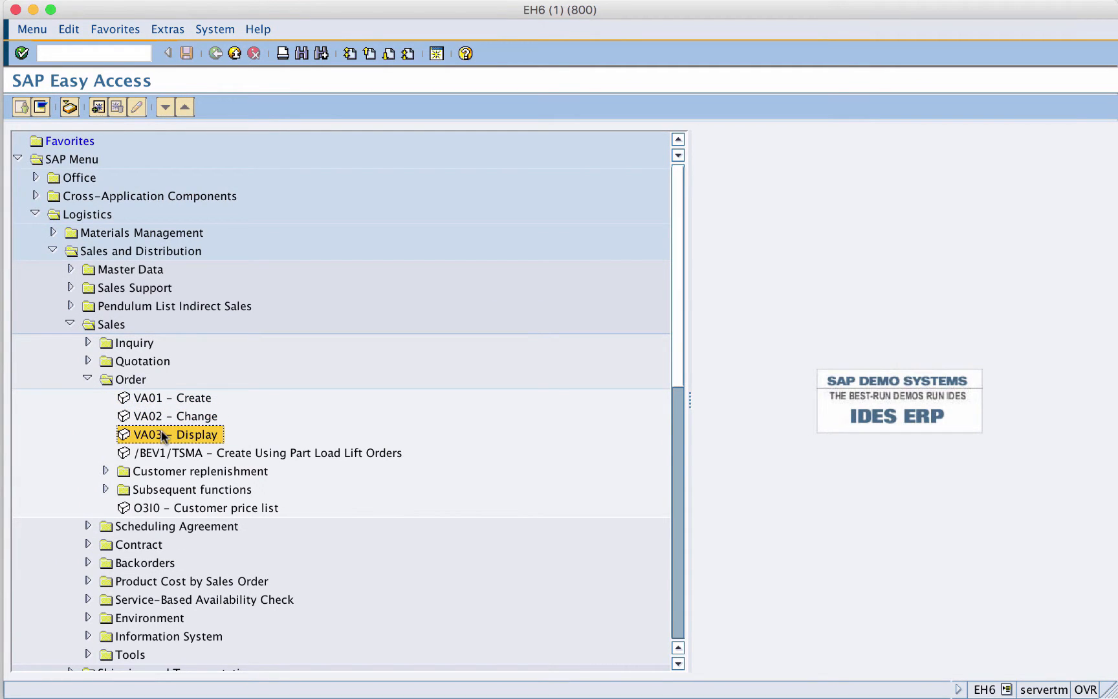
pyautogui.doubleClick(165, 397)
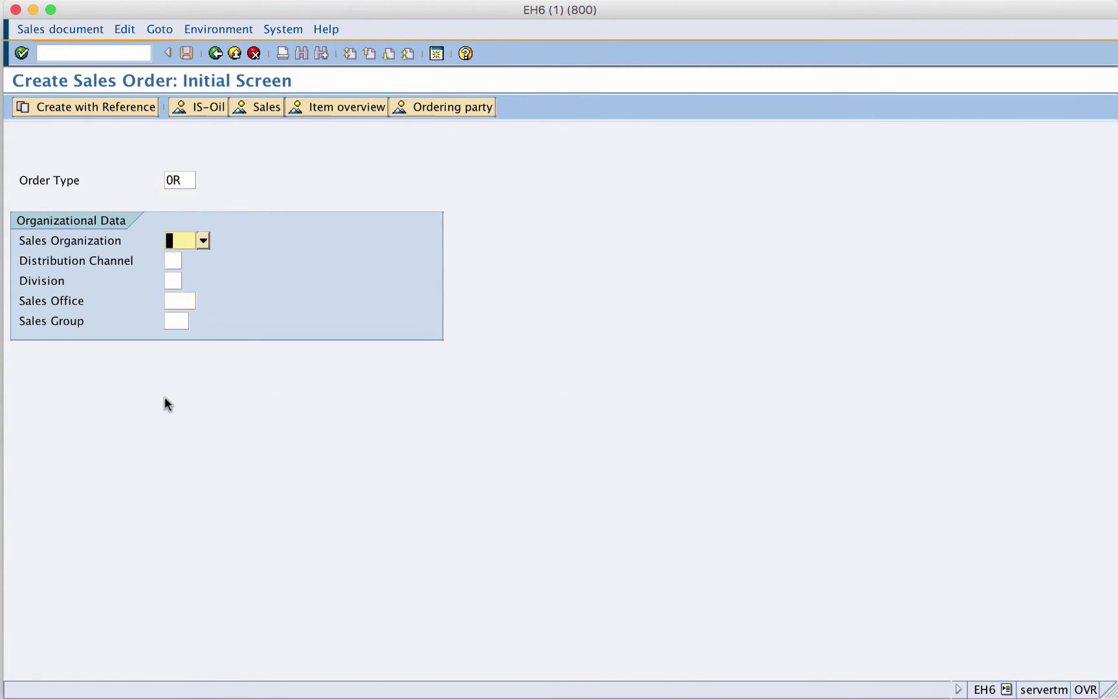
# - Create a standard order of type OR for sales organization TEST and distribution channel AU
pyautogui.press('Return')
pyautogui.press('Tab')
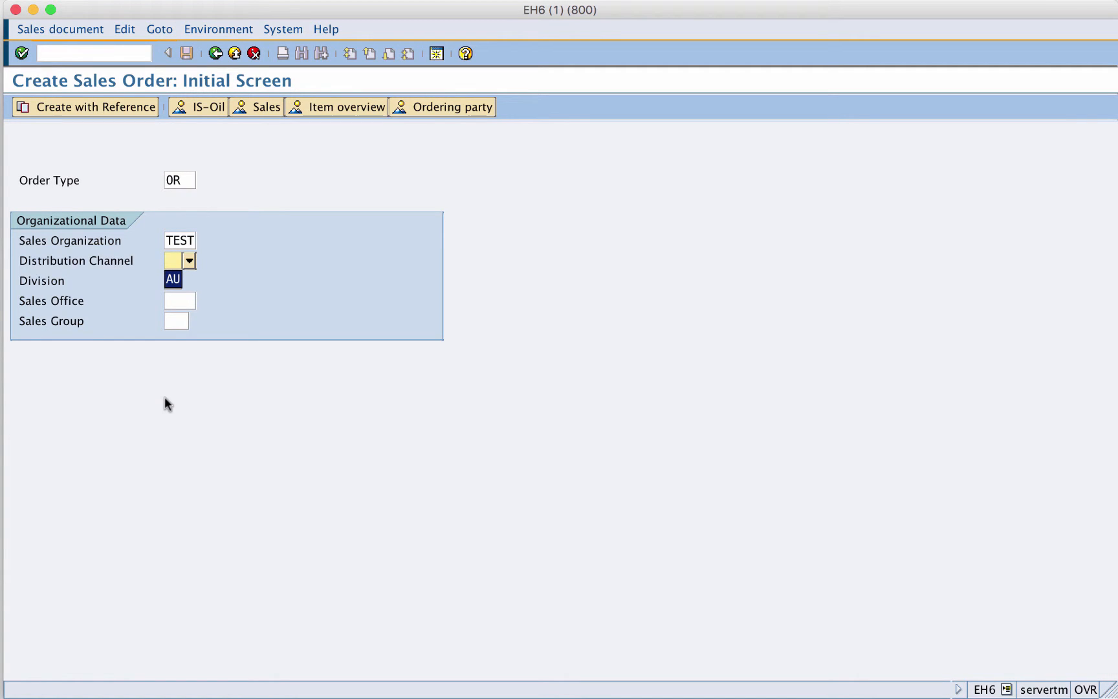
pyautogui.press('Return')
pyautogui.press('Tab')
pyautogui.press('Return')
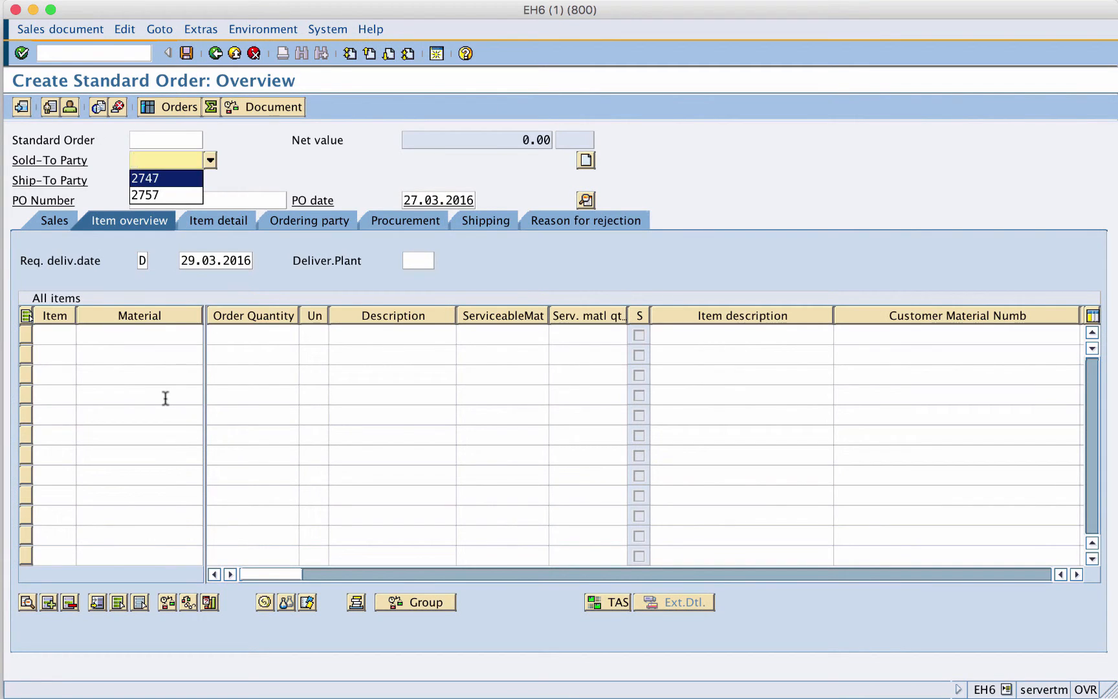
# - Enter sold-to party 2747 and add material 2757 as the first order item
pyautogui.press('Return')
pyautogui.press('Return')
pyautogui.press('Return')
pyautogui.press('Tab')
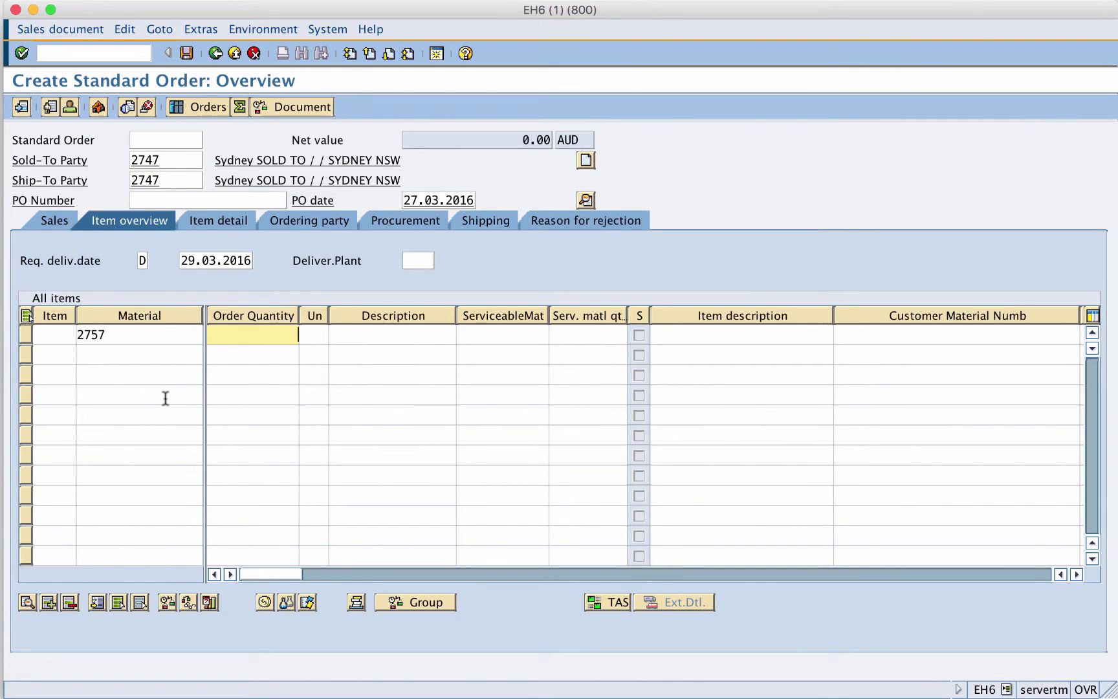
pyautogui.press('Return')
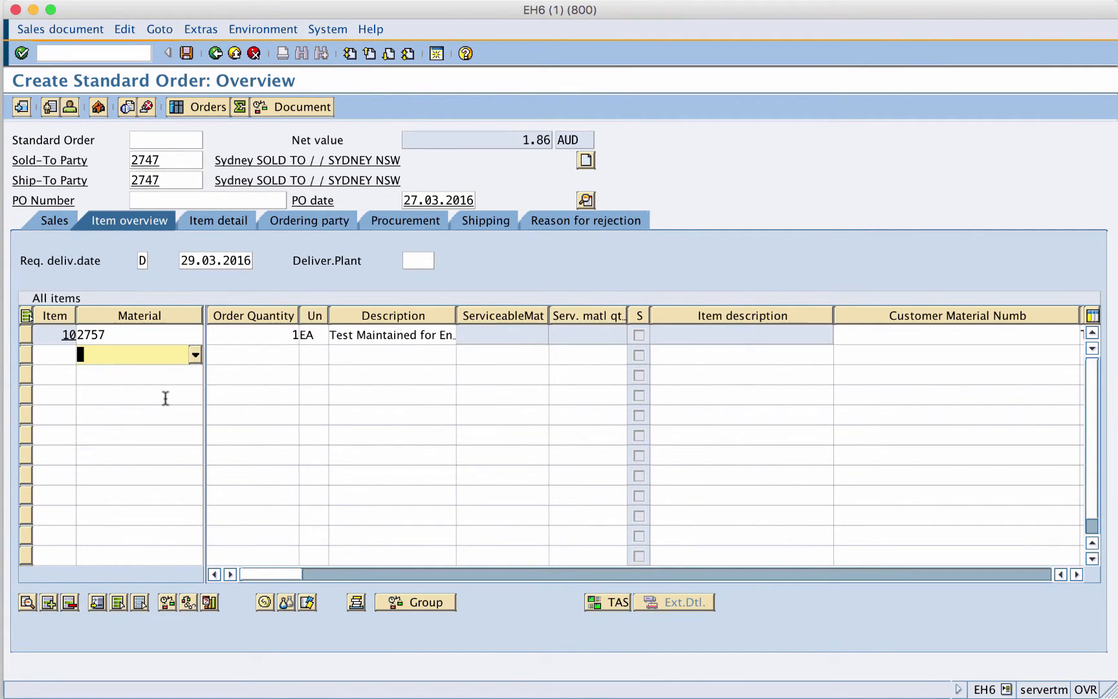
# - Open the item data conditions for item 10
pyautogui.click(26, 334)
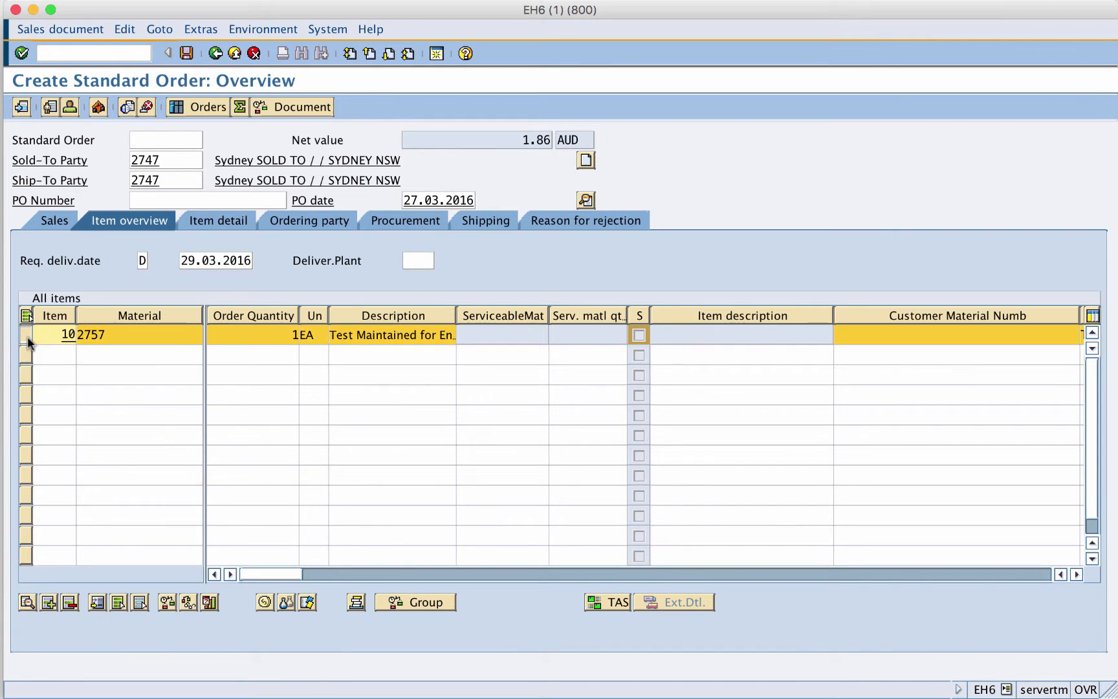
pyautogui.click(268, 603)
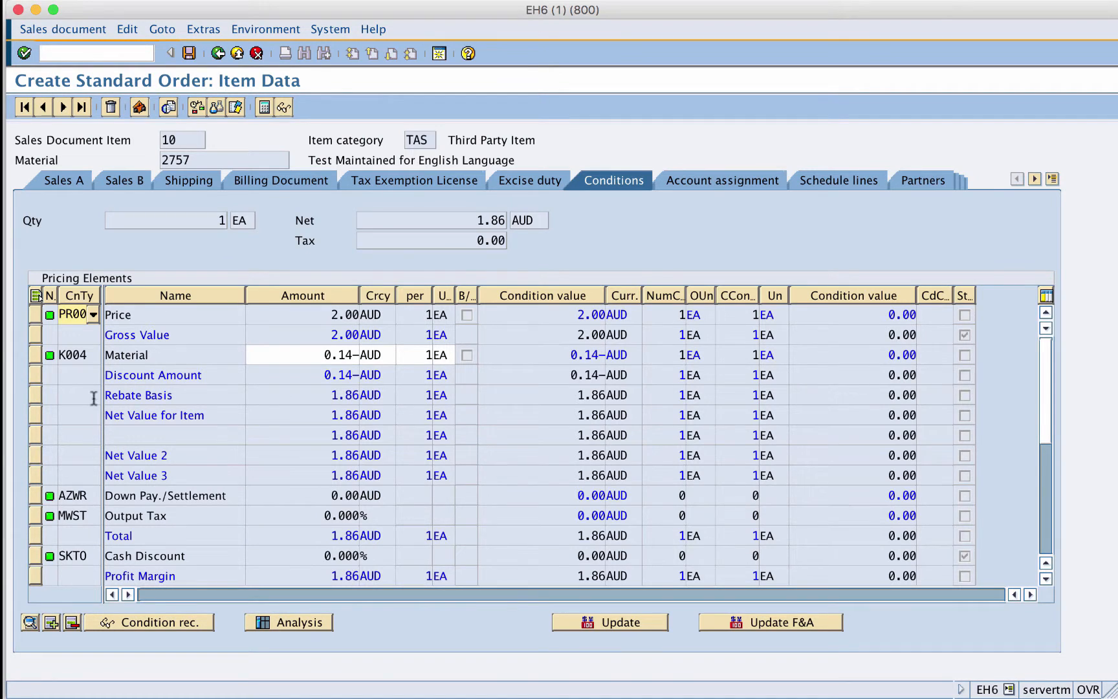
# - Examine the pricing condition rows PR00, K004, MWST and SKT0 in the pricing elements table
pyautogui.click(35, 316)
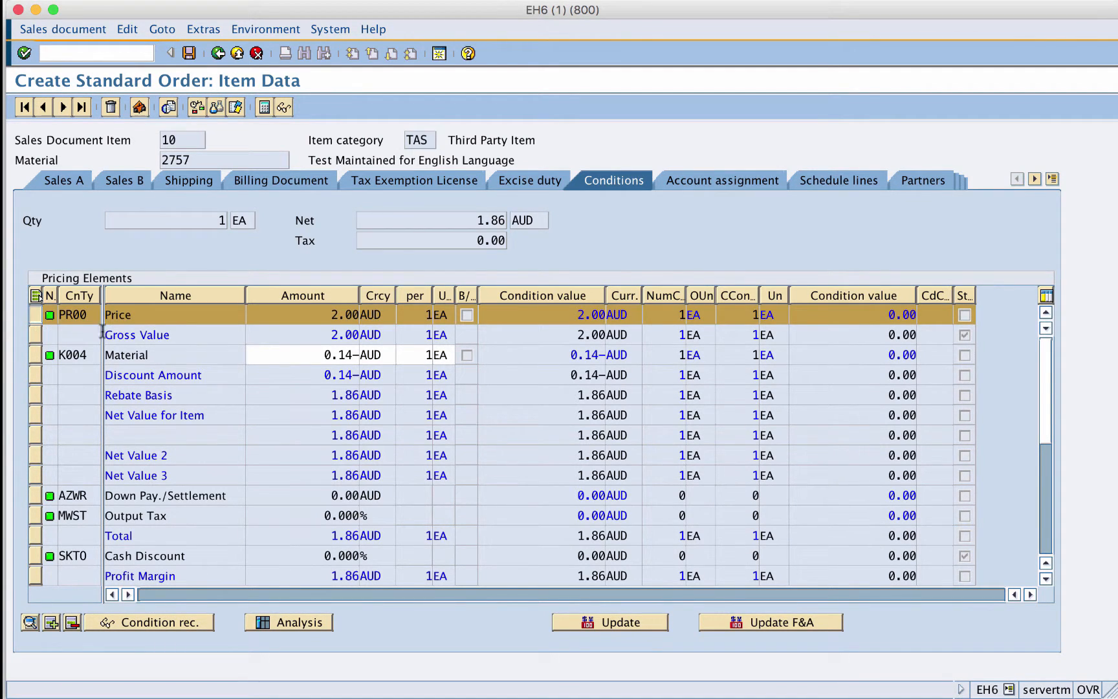
pyautogui.click(35, 357)
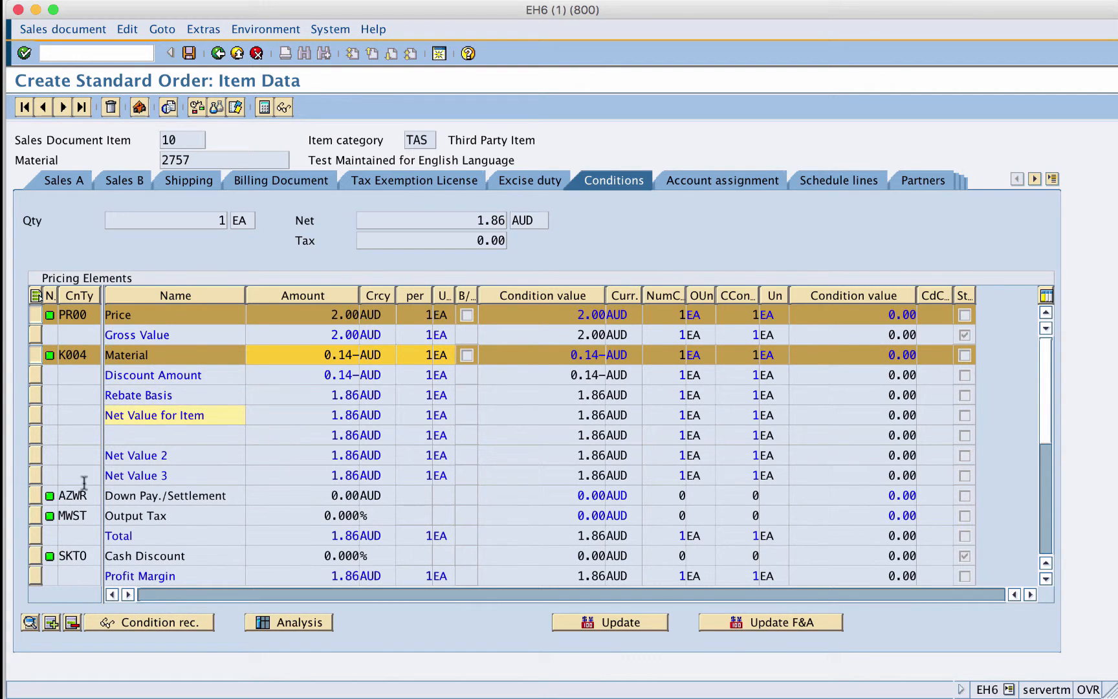
pyautogui.click(36, 516)
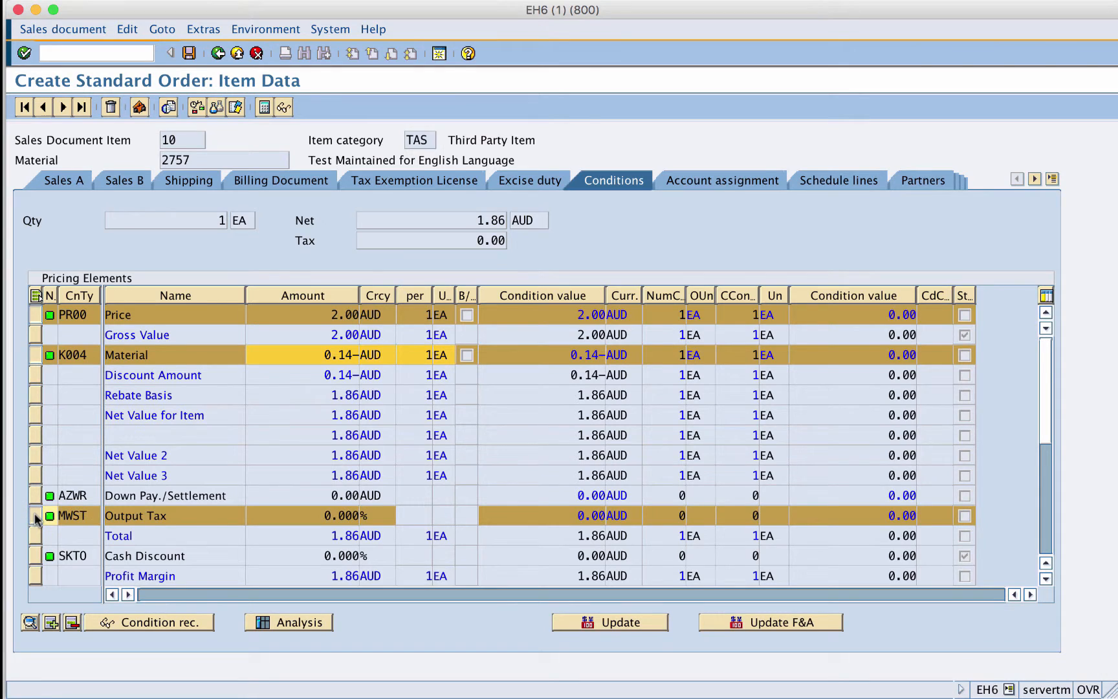
pyautogui.click(1046, 580)
pyautogui.click(1045, 579)
pyautogui.click(1045, 579)
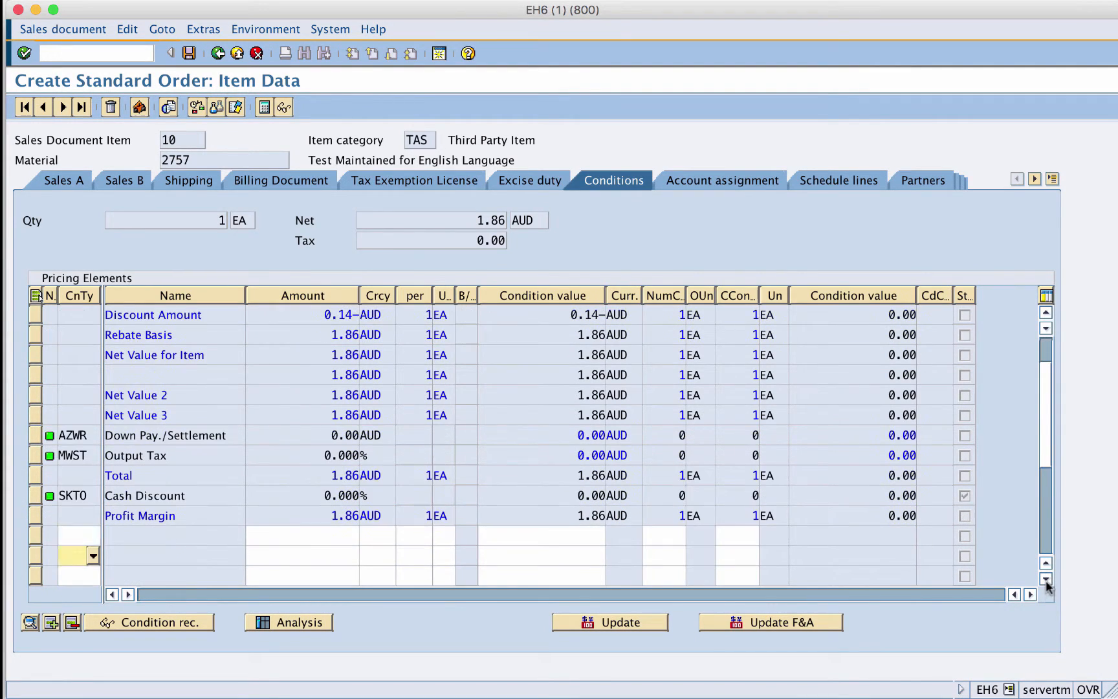
pyautogui.click(73, 535)
pyautogui.click(35, 496)
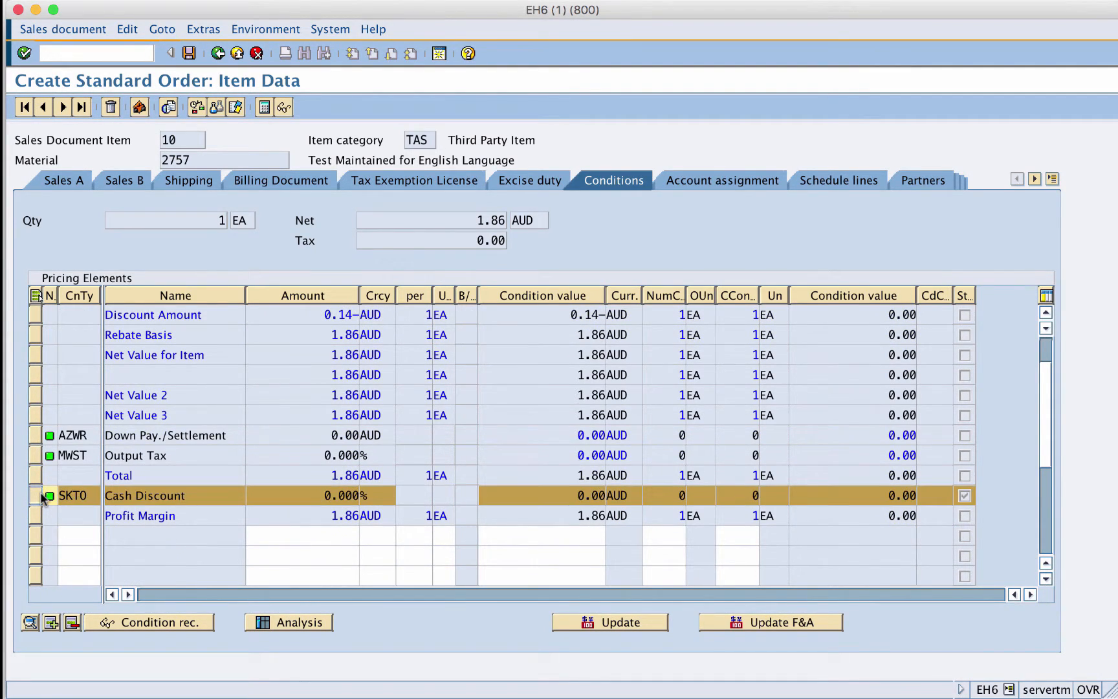
pyautogui.moveTo(477, 221); pyautogui.dragTo(506, 224)
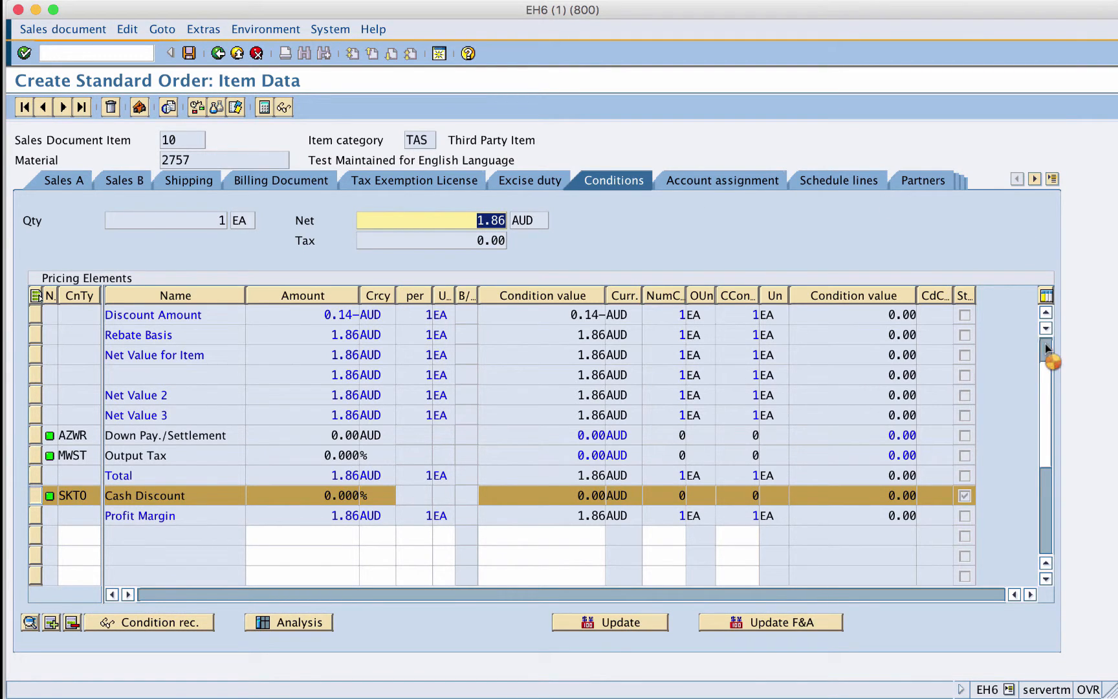
pyautogui.scroll(3, 1049, 360)
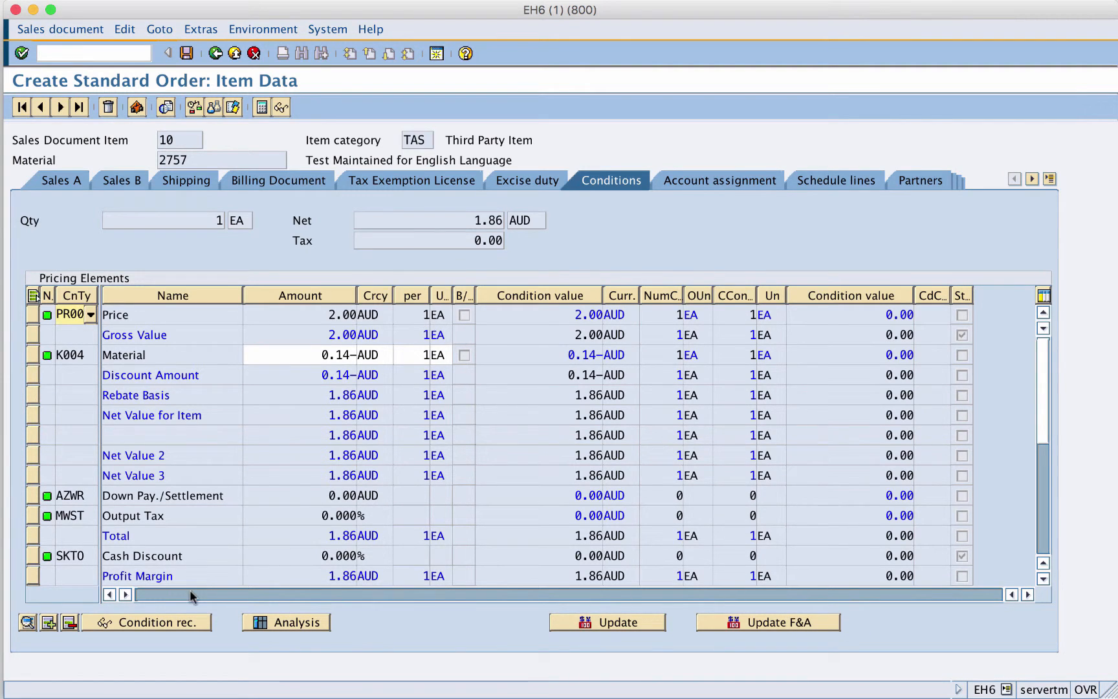
# - Display the condition detail of the PR00 price condition and return
pyautogui.click(32, 315)
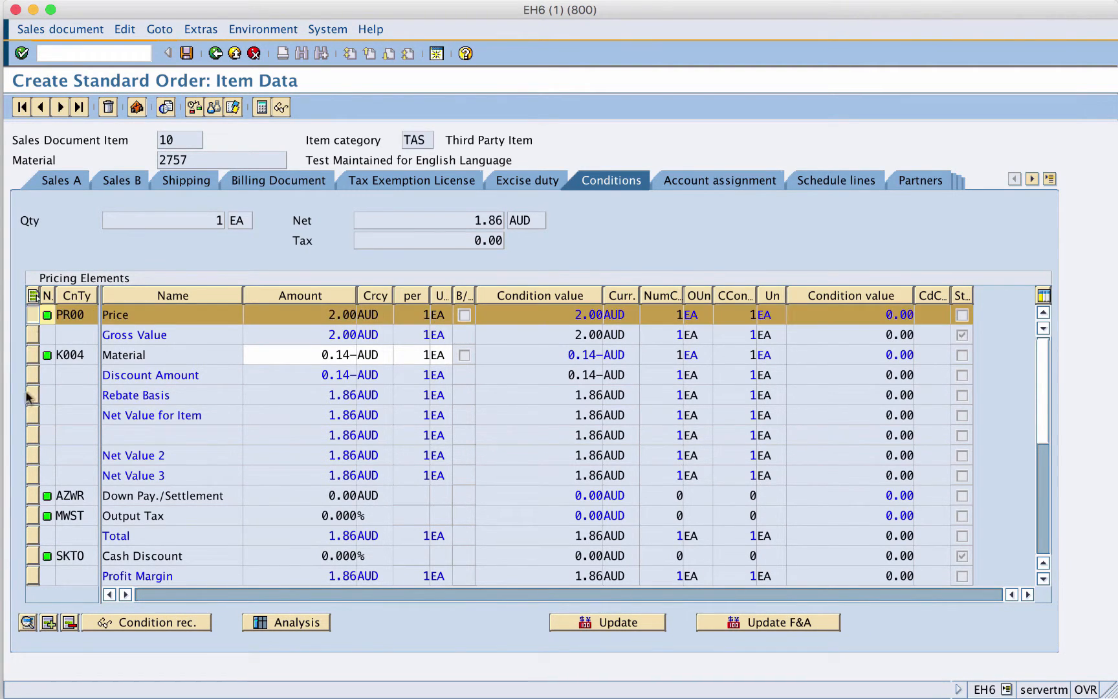
pyautogui.click(28, 622)
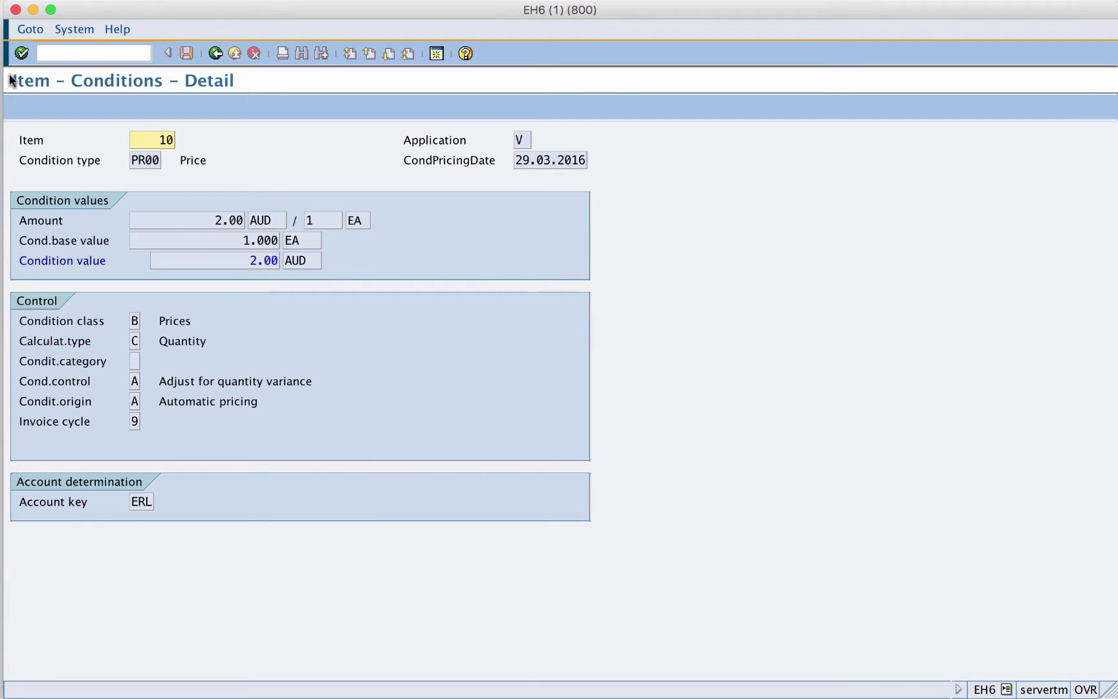
pyautogui.click(215, 54)
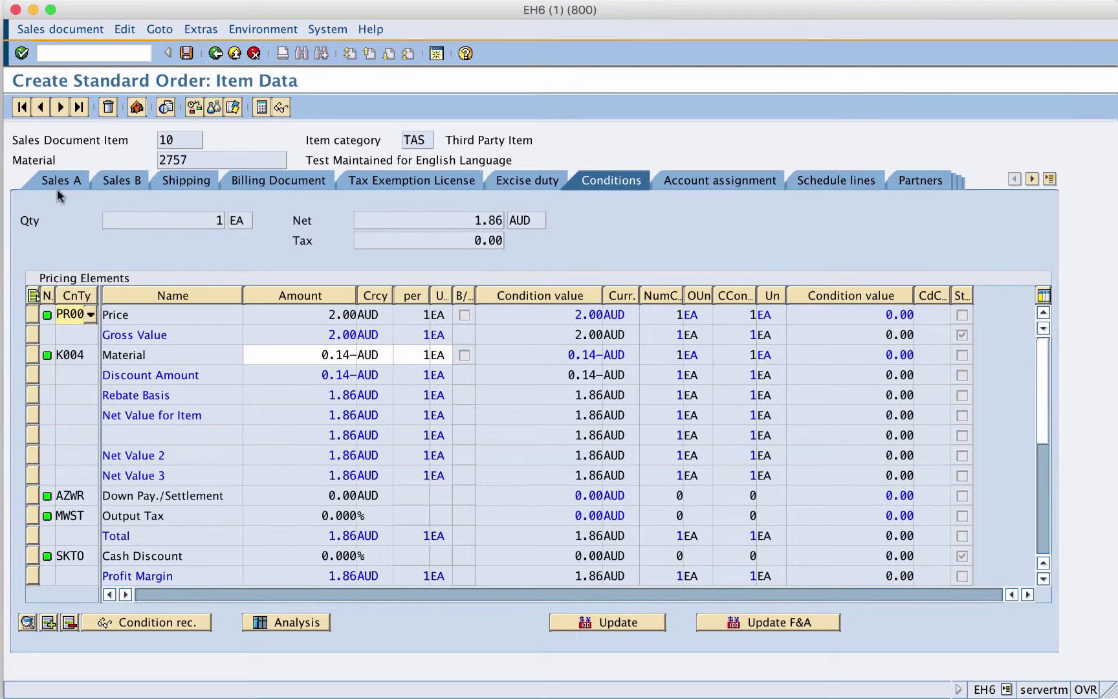
# - Display the condition record behind the PR00 price and return to the item conditions
pyautogui.click(32, 315)
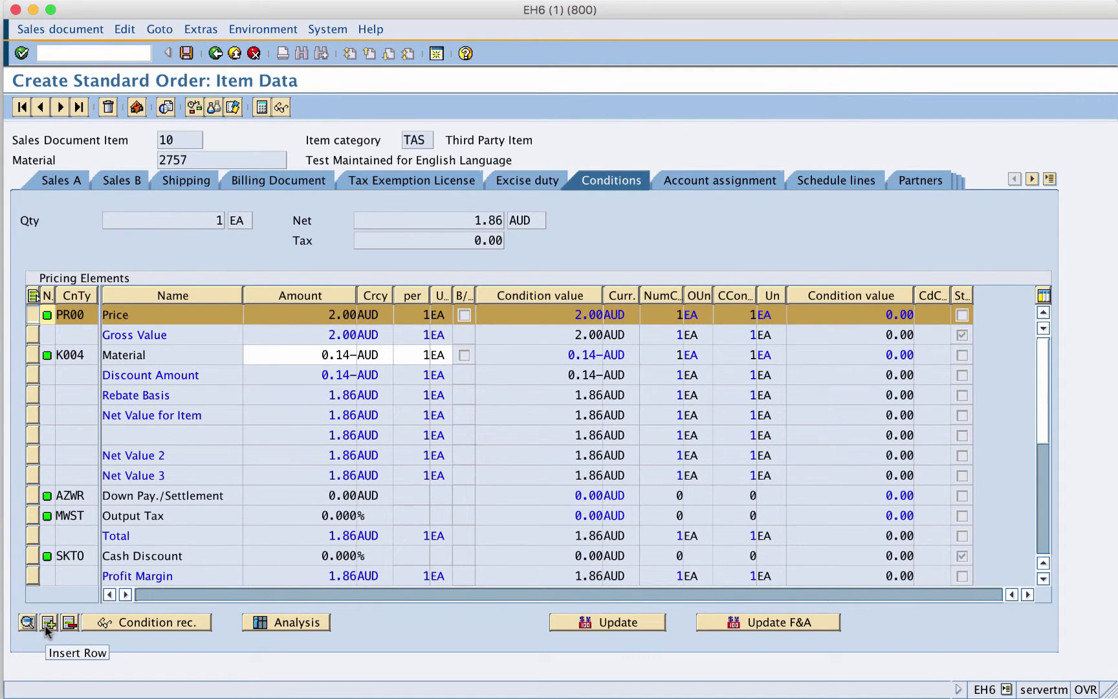
pyautogui.click(117, 626)
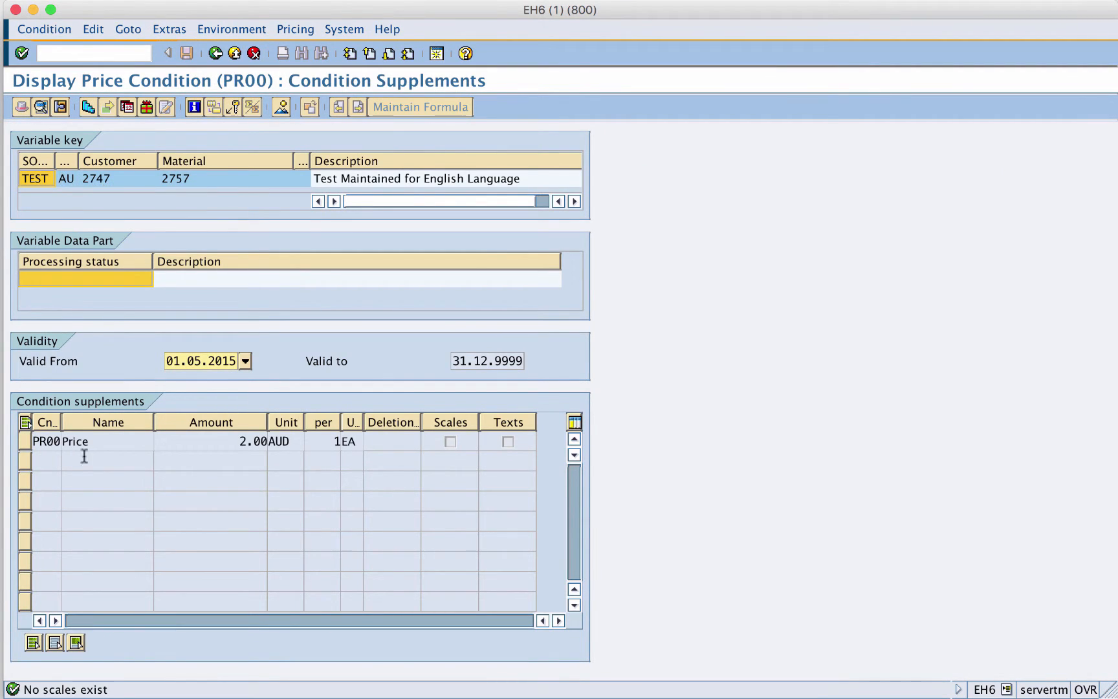
pyautogui.click(26, 441)
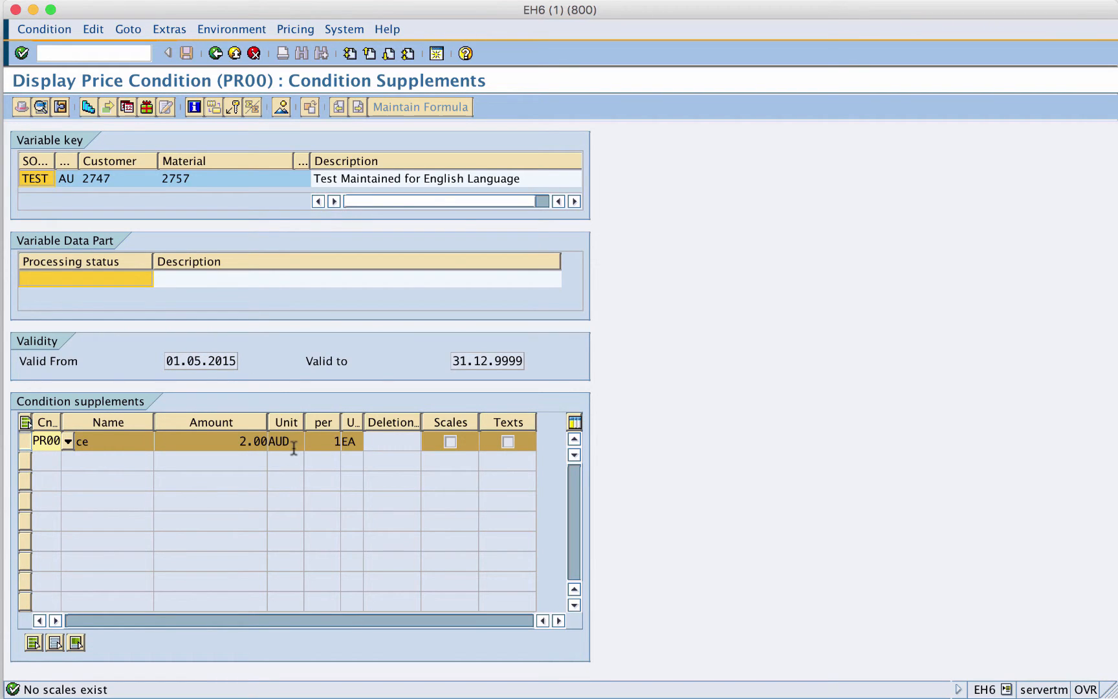
pyautogui.click(214, 53)
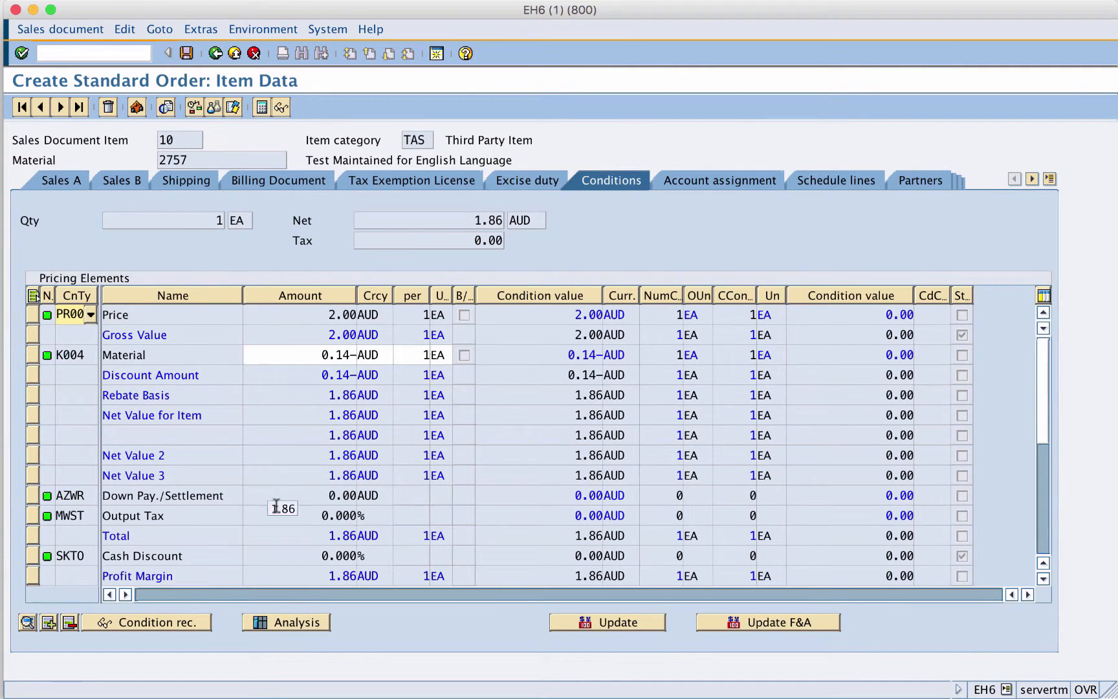
# - Open the pricing analysis and inspect the access details of PR00 access 10
pyautogui.click(277, 623)
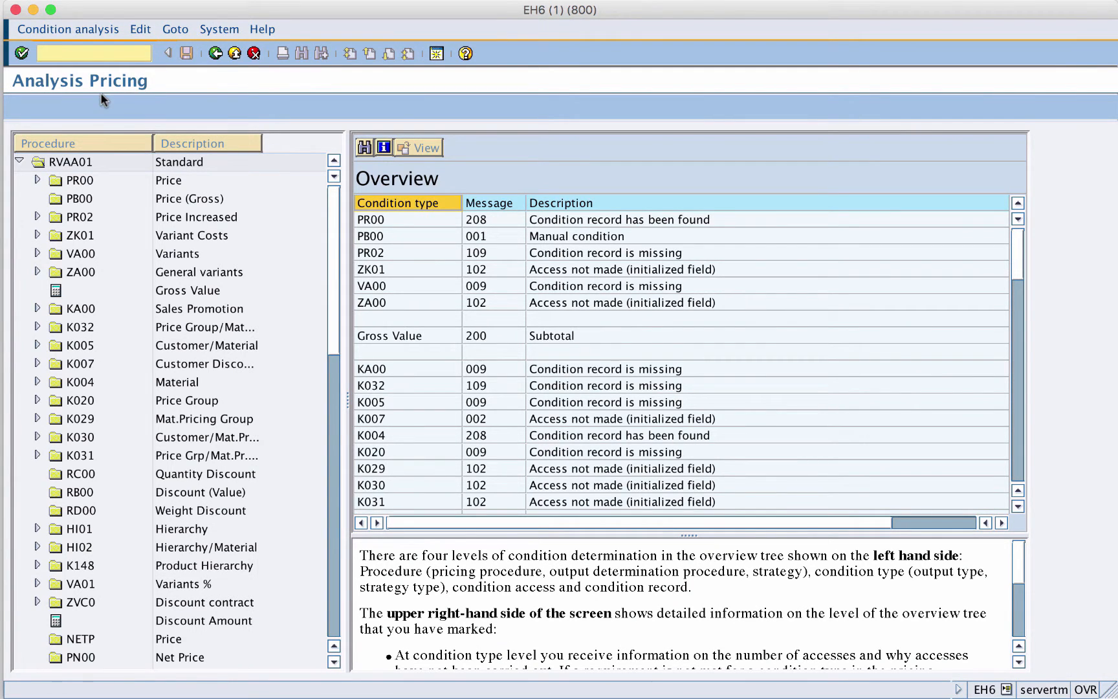
pyautogui.click(73, 163)
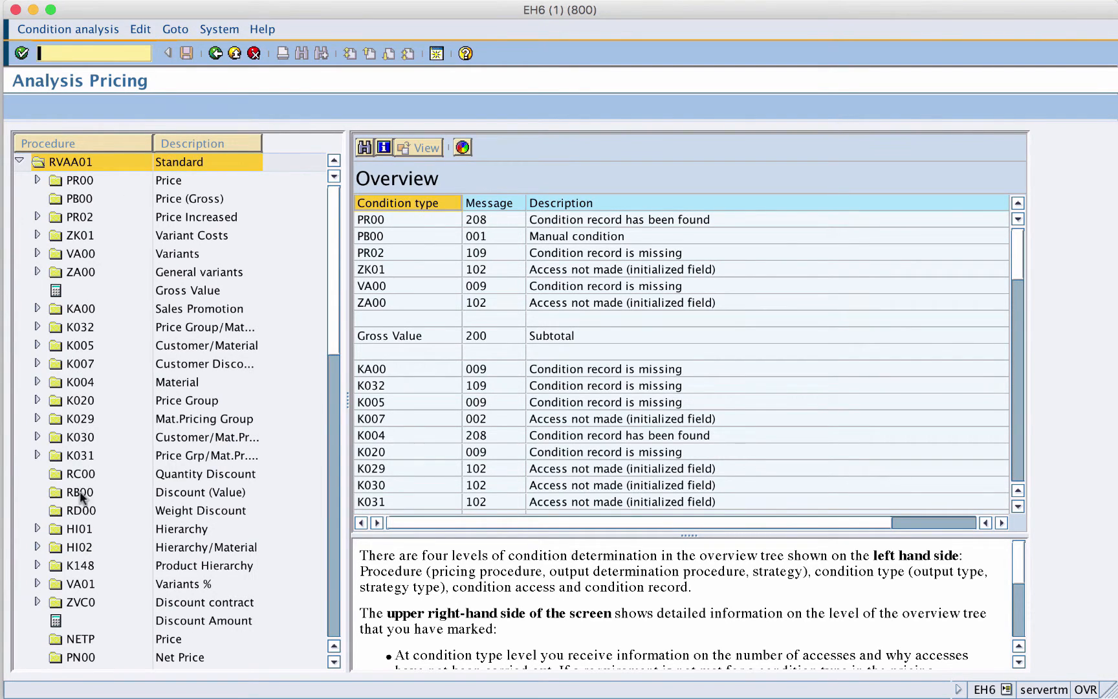
pyautogui.moveTo(263, 144); pyautogui.dragTo(320, 143)
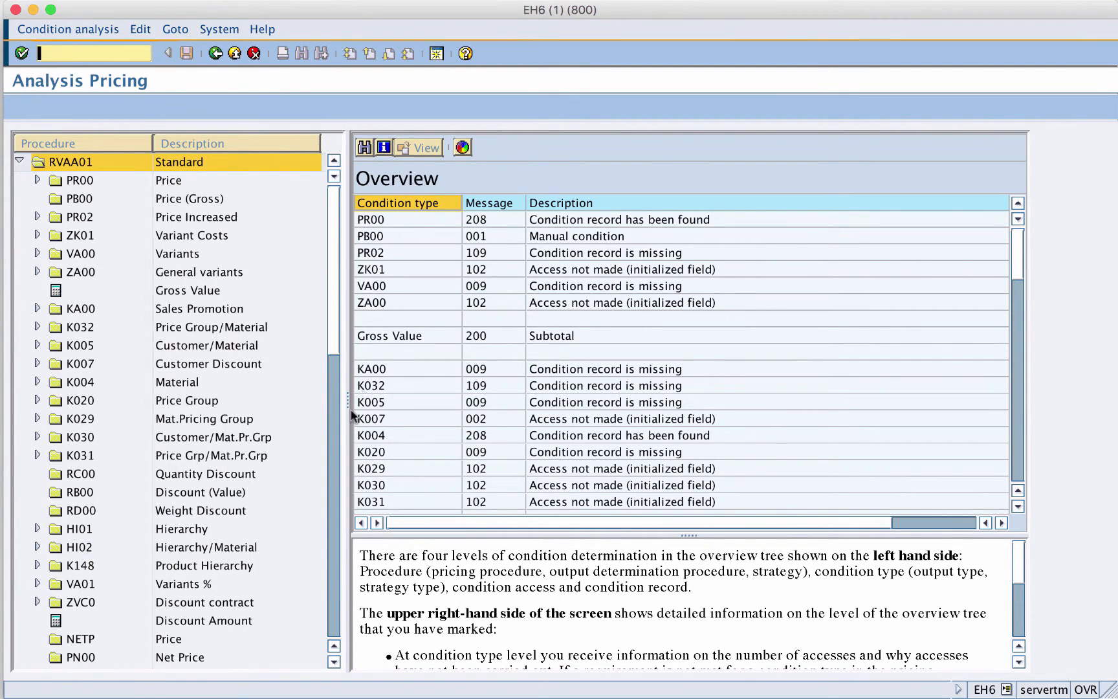
pyautogui.moveTo(348, 407); pyautogui.dragTo(446, 278)
pyautogui.click(37, 180)
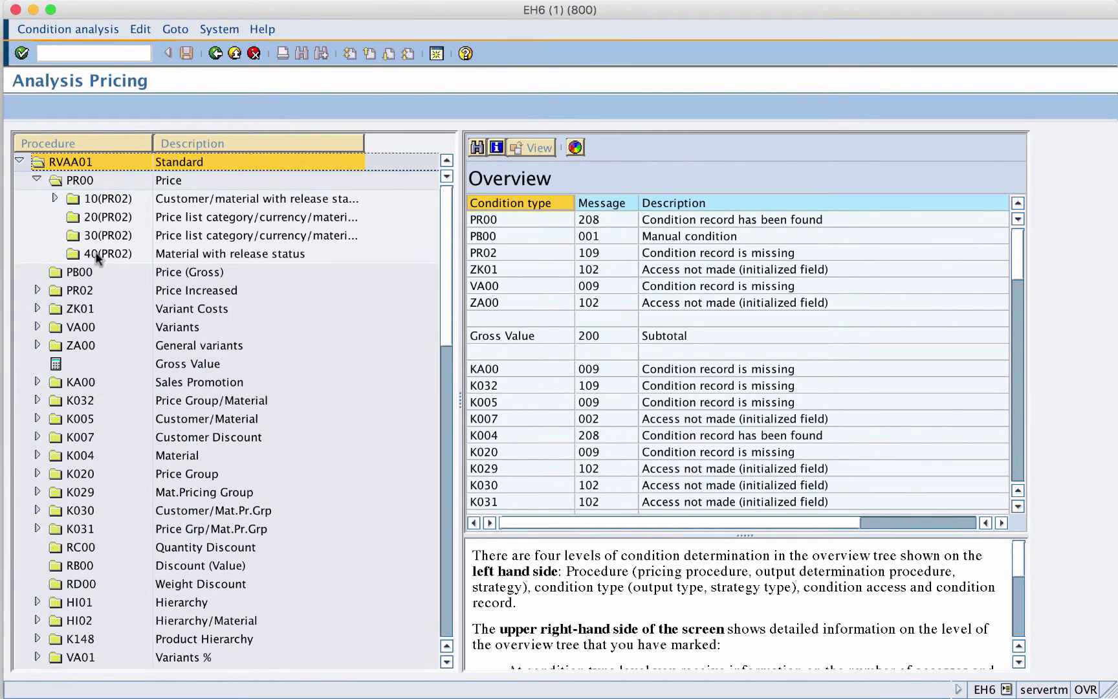
pyautogui.click(53, 198)
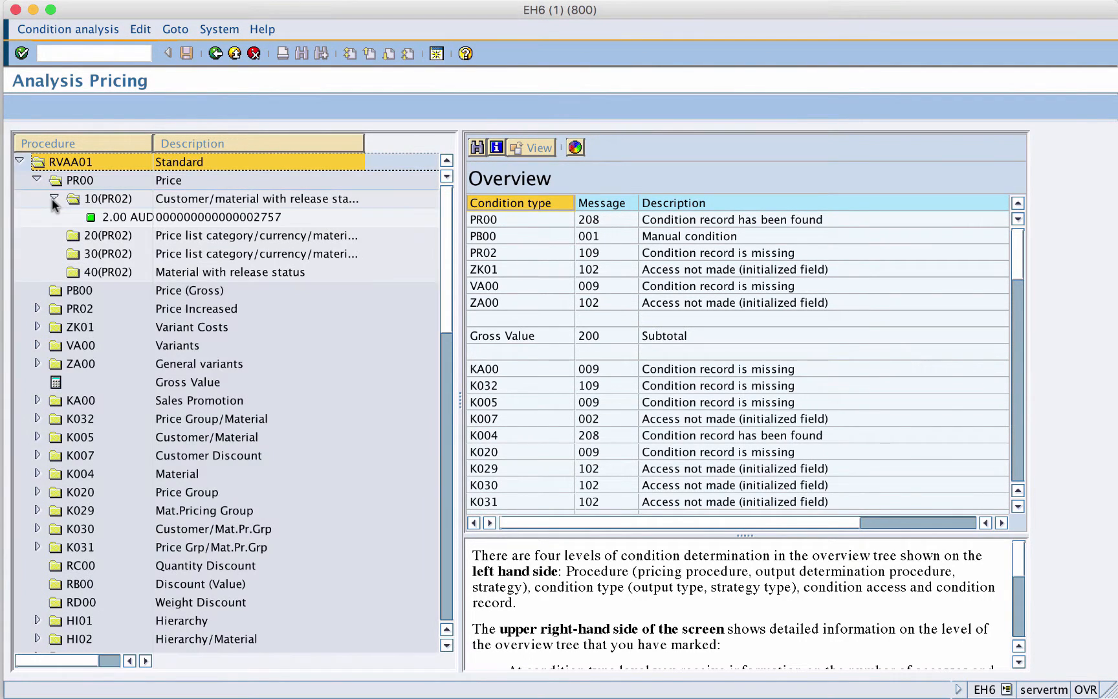
pyautogui.click(106, 200)
pyautogui.click(803, 218)
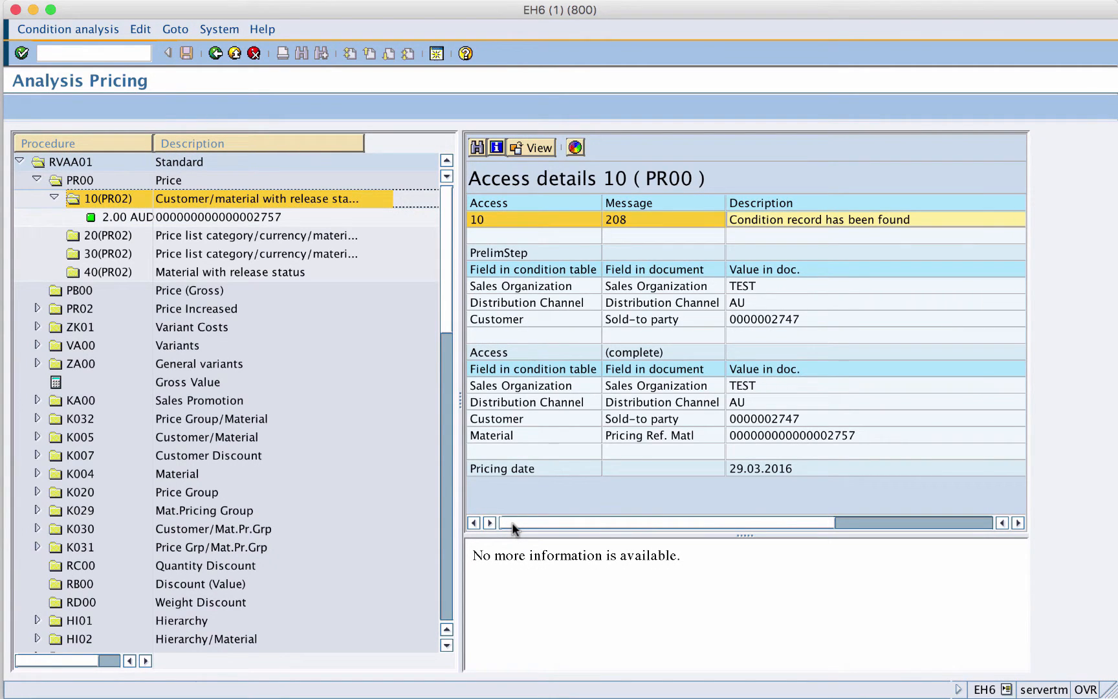
# - Expand the PR02, ZK01, KA00, K032, K005 and other condition types in the analysis tree to inspect their accesses
pyautogui.click(36, 308)
pyautogui.click(90, 328)
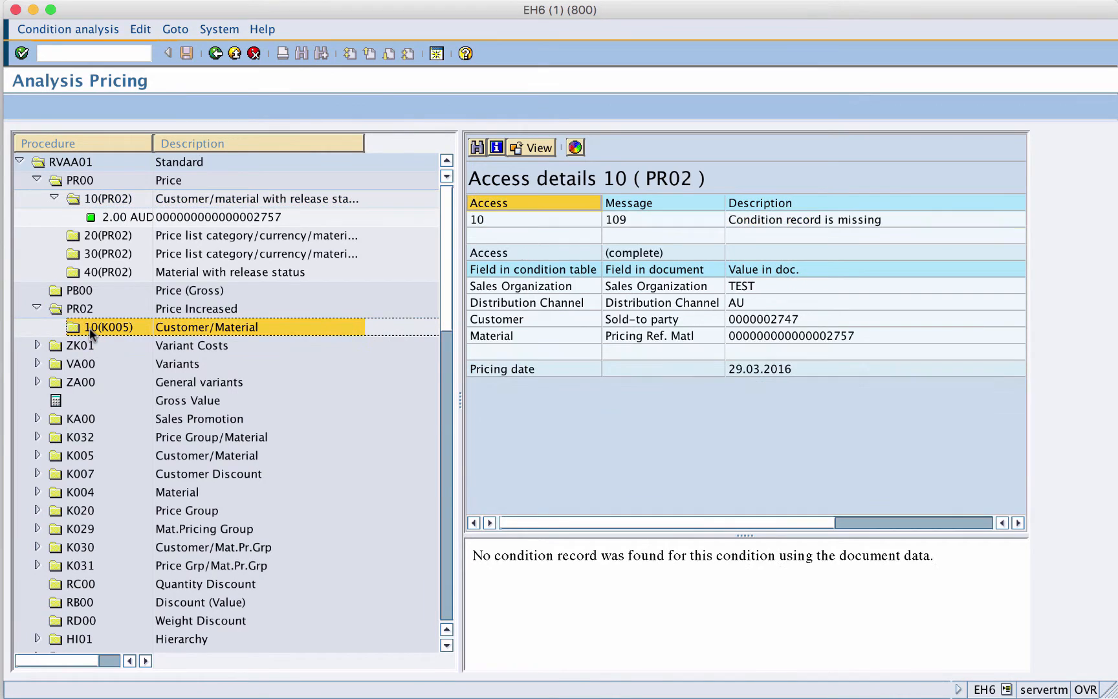
pyautogui.click(38, 345)
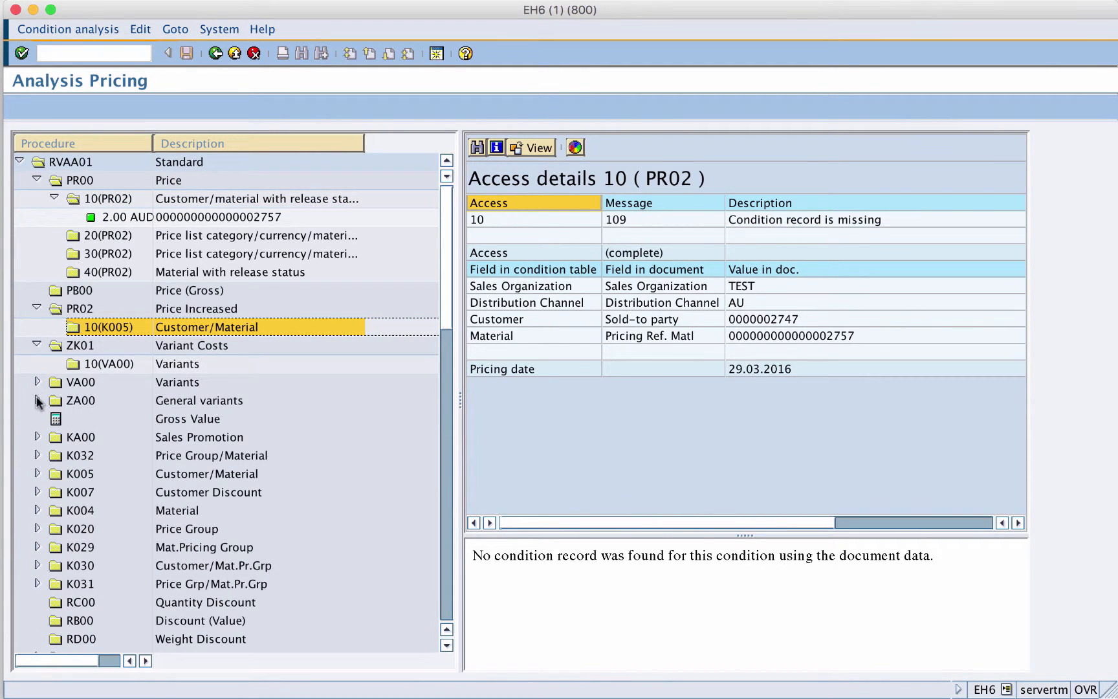
pyautogui.click(38, 436)
pyautogui.click(37, 473)
pyautogui.click(37, 511)
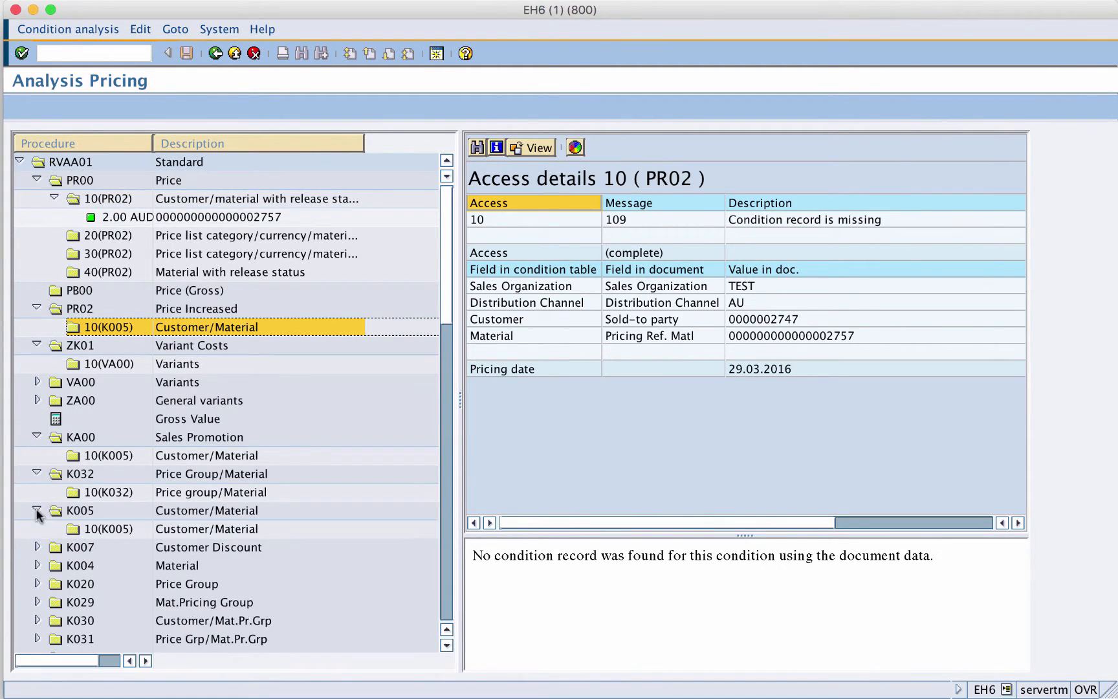
pyautogui.click(36, 547)
pyautogui.click(37, 620)
pyautogui.click(445, 609)
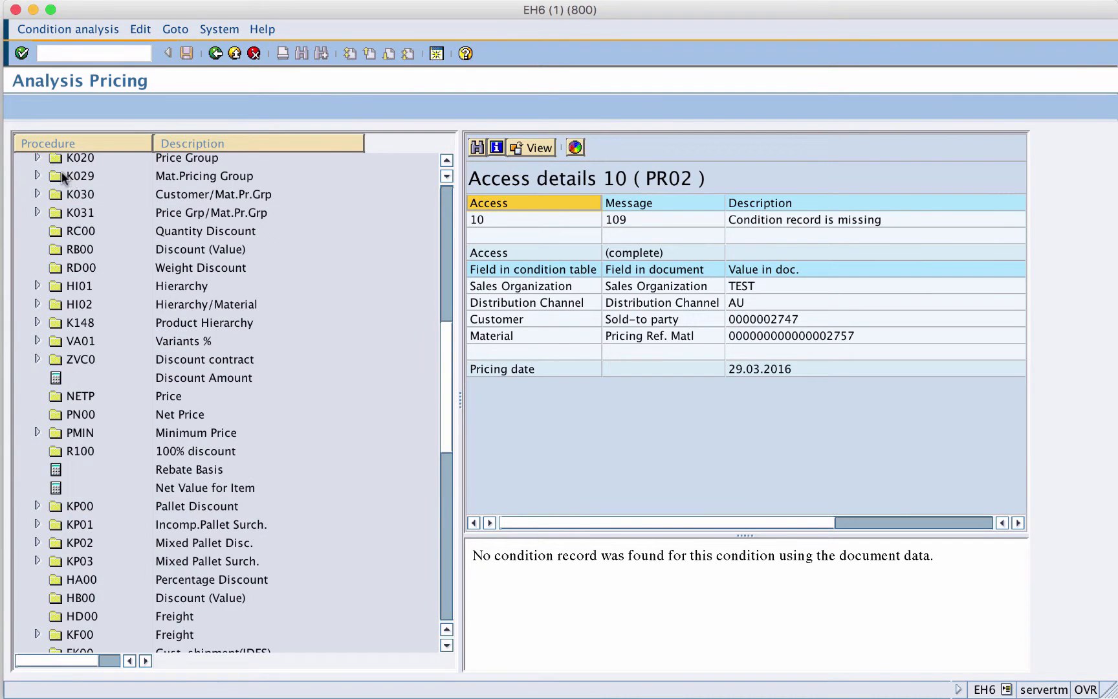
# - Expand the remaining condition types such as K020, K029, K030, K031 and HI01, and inspect NETP
pyautogui.click(36, 162)
pyautogui.click(37, 198)
pyautogui.click(37, 235)
pyautogui.click(37, 271)
pyautogui.click(37, 364)
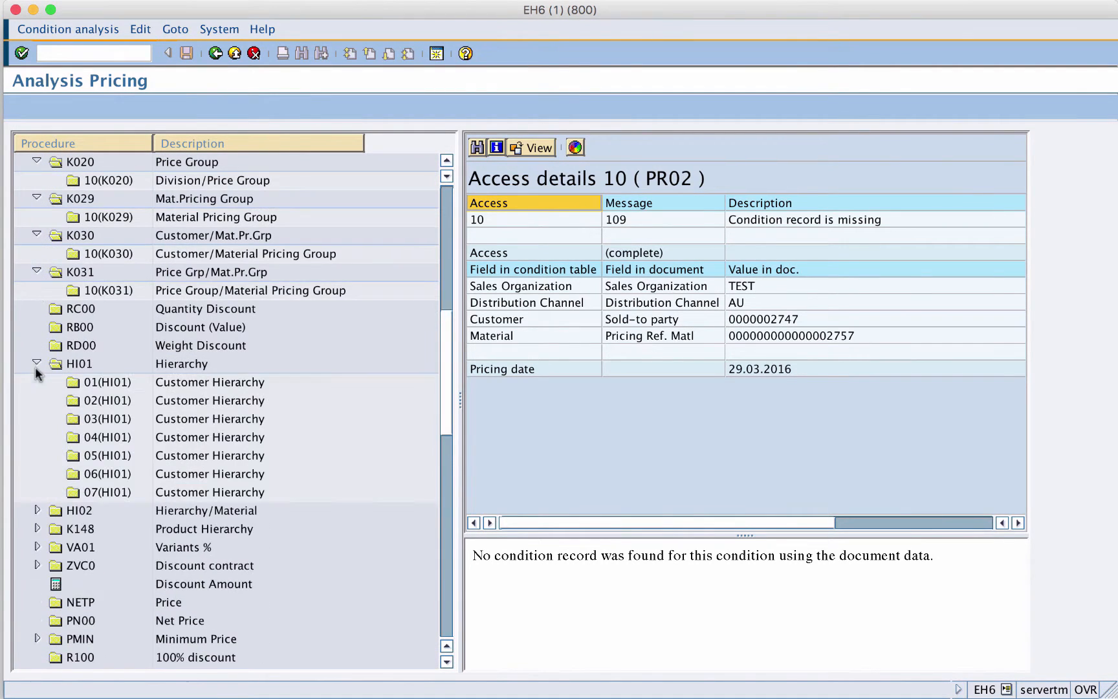
pyautogui.click(37, 510)
pyautogui.click(447, 594)
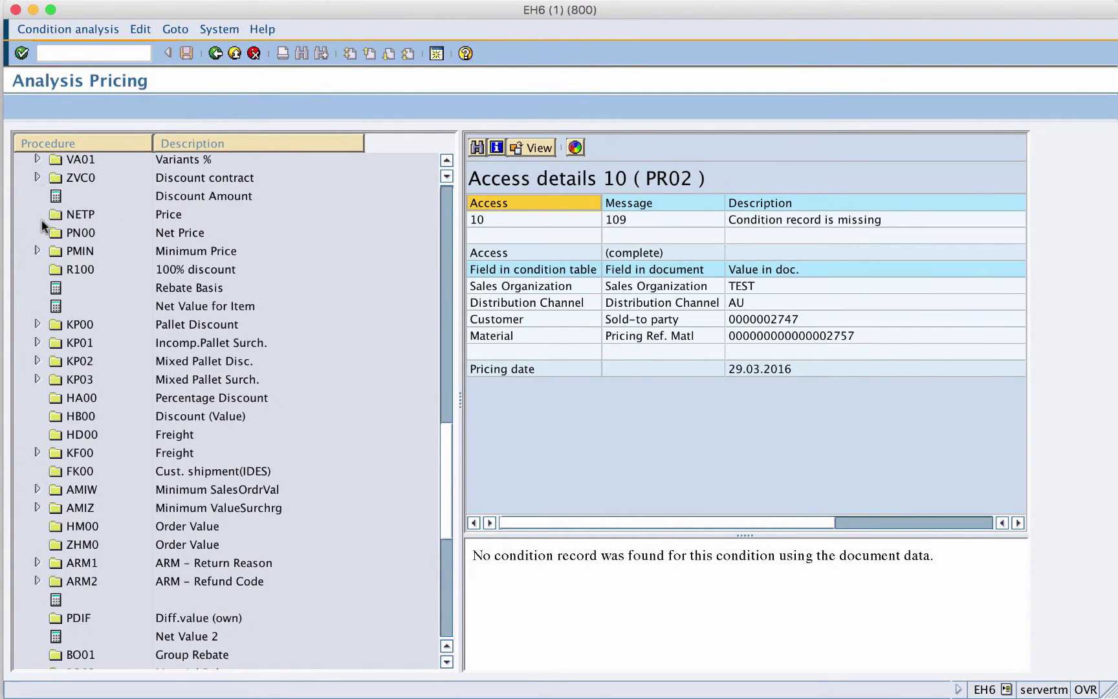
pyautogui.click(64, 220)
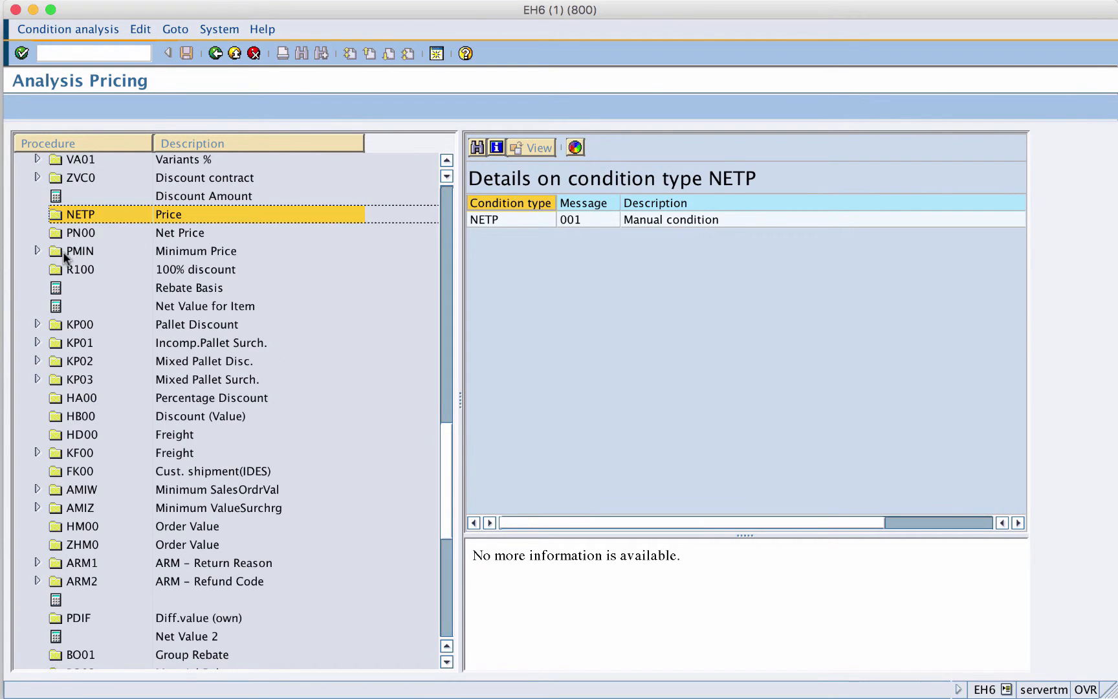
# - Expand PMIN, KP00, KP01, KF00, AMIW, AMIZ, ARM1, ARM2 and PI01 in the analysis tree to inspect their accesses
pyautogui.click(37, 250)
pyautogui.click(36, 342)
pyautogui.click(37, 416)
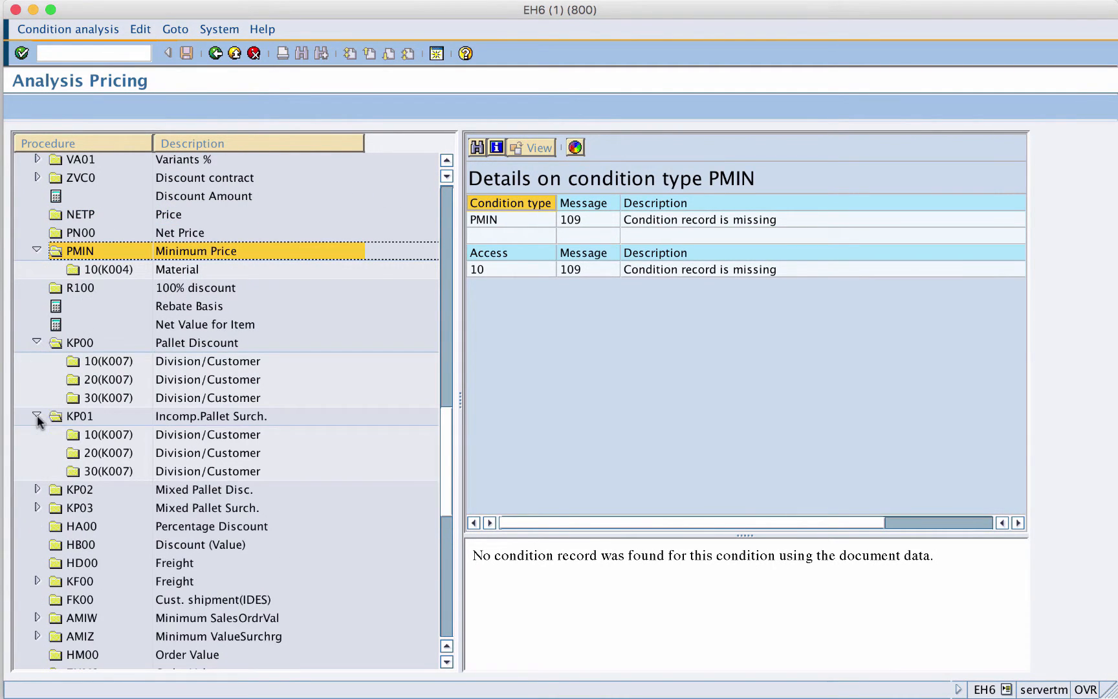
pyautogui.click(37, 490)
pyautogui.click(37, 563)
pyautogui.click(447, 619)
pyautogui.click(37, 175)
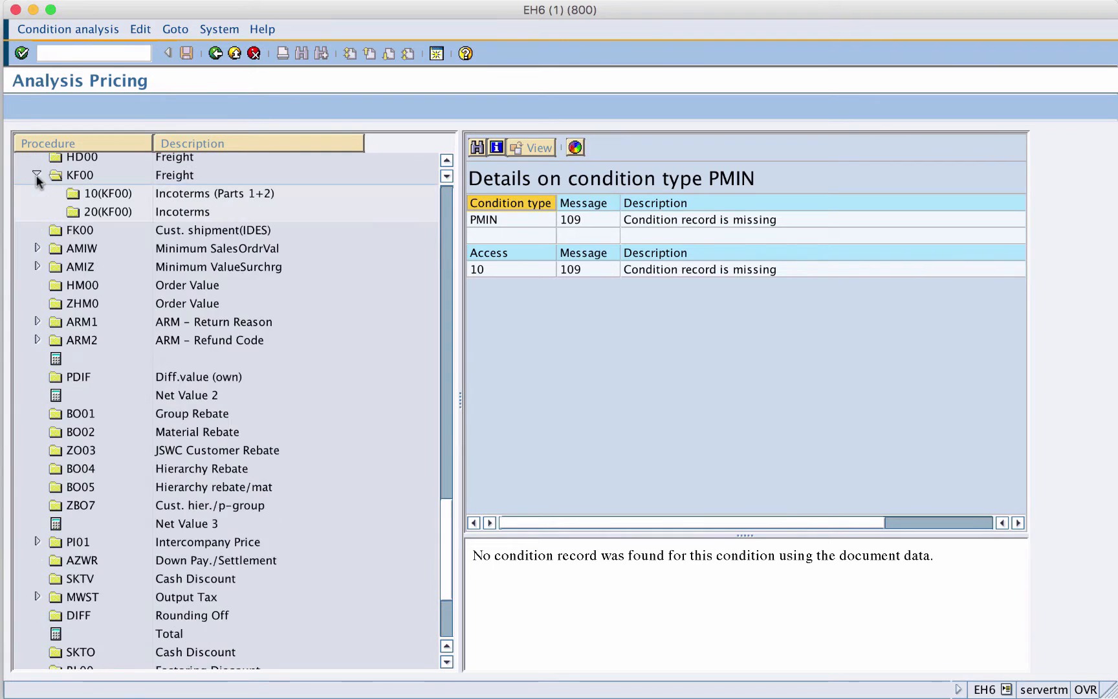
pyautogui.click(37, 248)
pyautogui.click(37, 285)
pyautogui.click(37, 358)
pyautogui.click(37, 394)
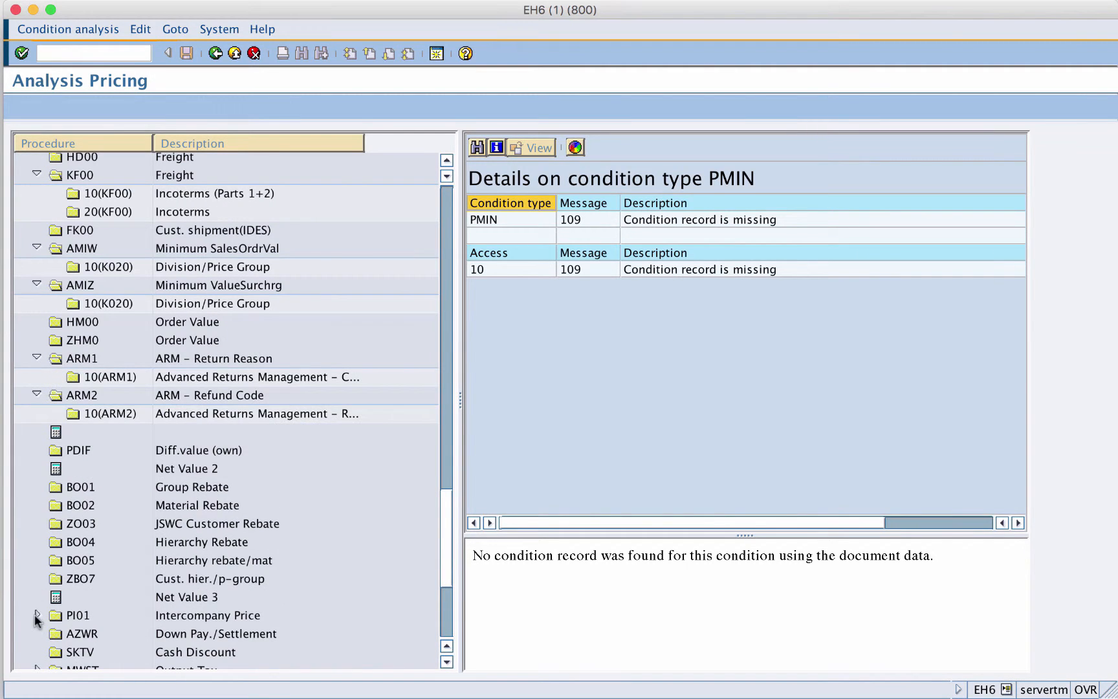
pyautogui.click(37, 615)
pyautogui.click(443, 608)
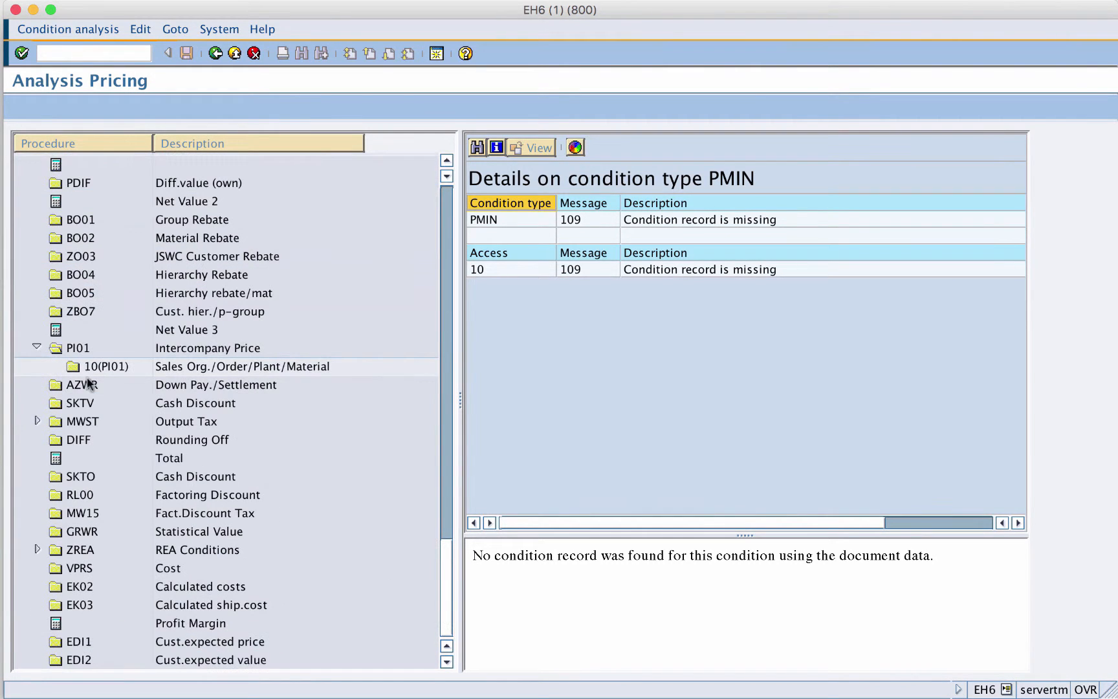
# - Expand the MWST output tax, inspect the details of its access 10, and return to the item conditions
pyautogui.click(37, 421)
pyautogui.click(54, 457)
pyautogui.click(107, 460)
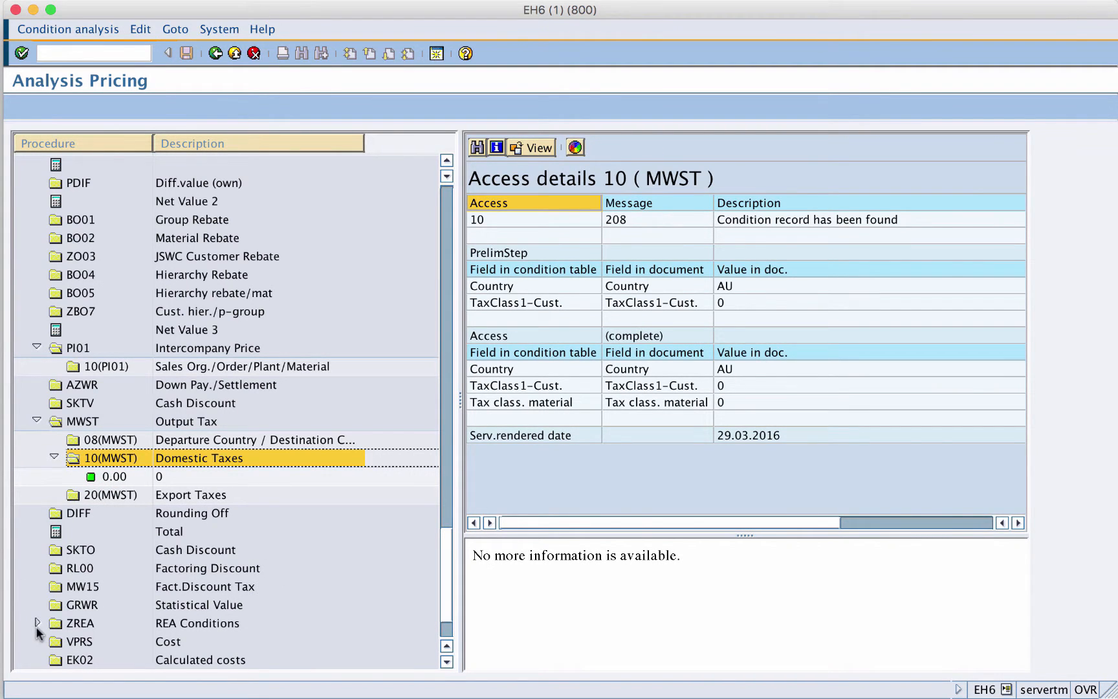
pyautogui.click(442, 199)
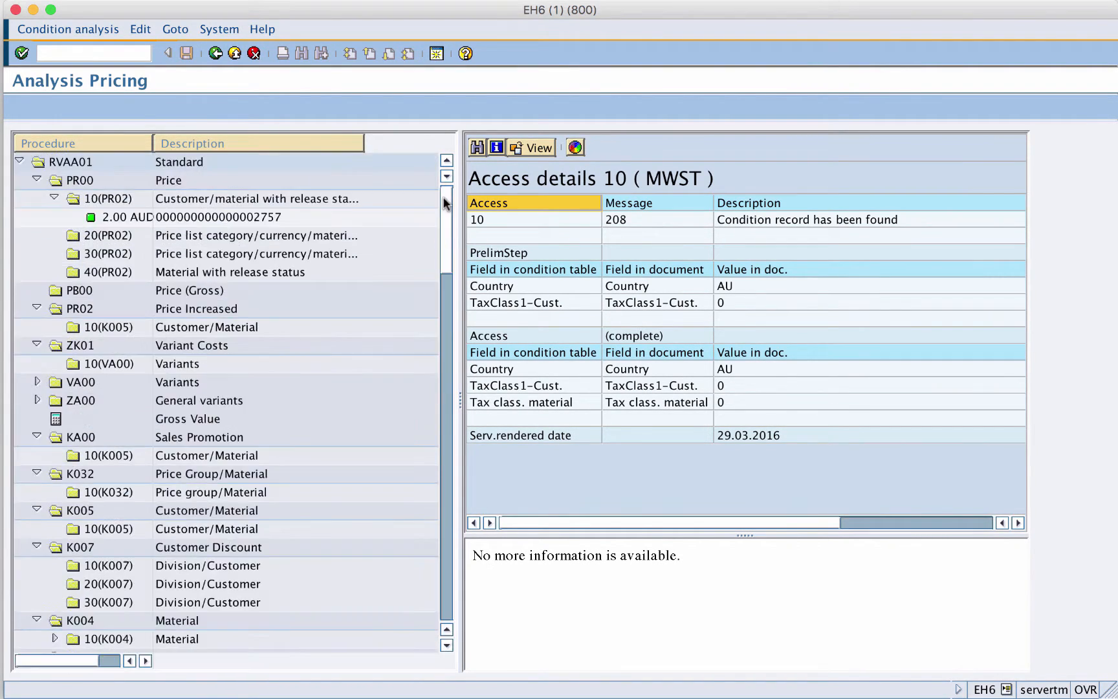
pyautogui.click(216, 54)
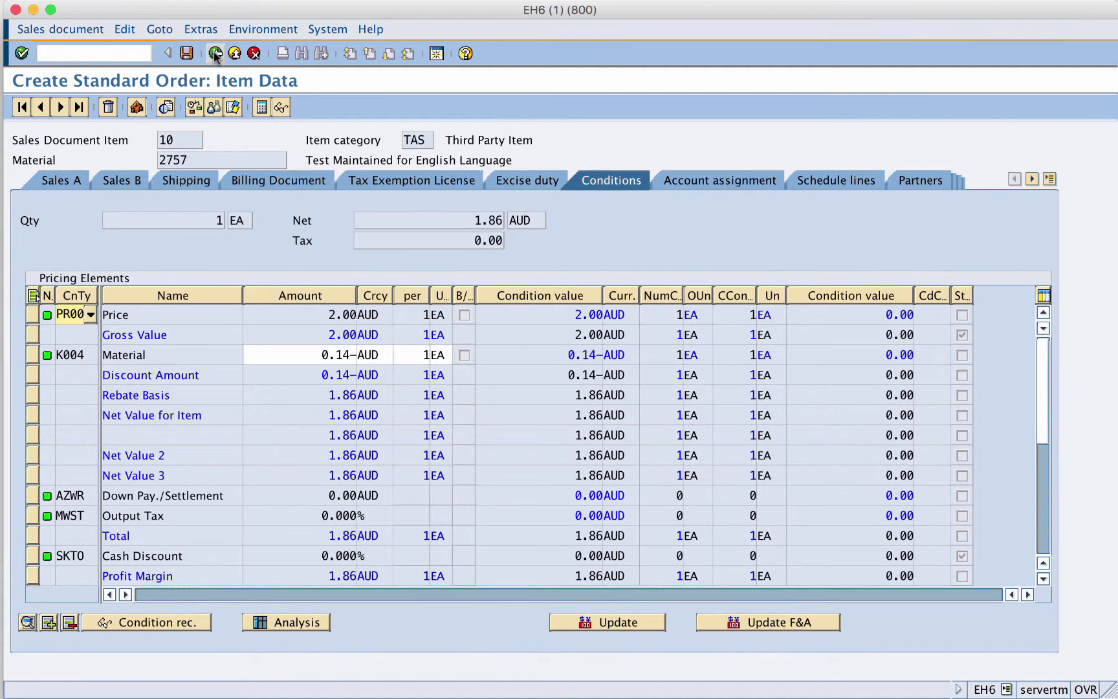
# - Update the item pricing with pricing type B, carry out new pricing
pyautogui.click(604, 620)
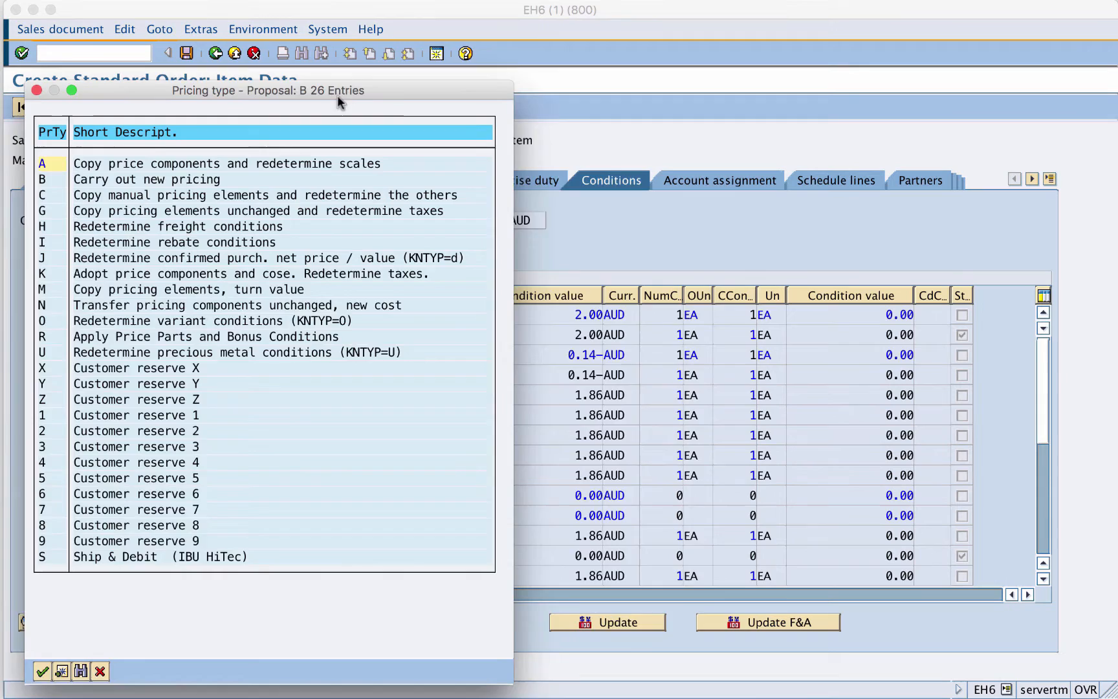
pyautogui.moveTo(332, 96); pyautogui.dragTo(566, 63)
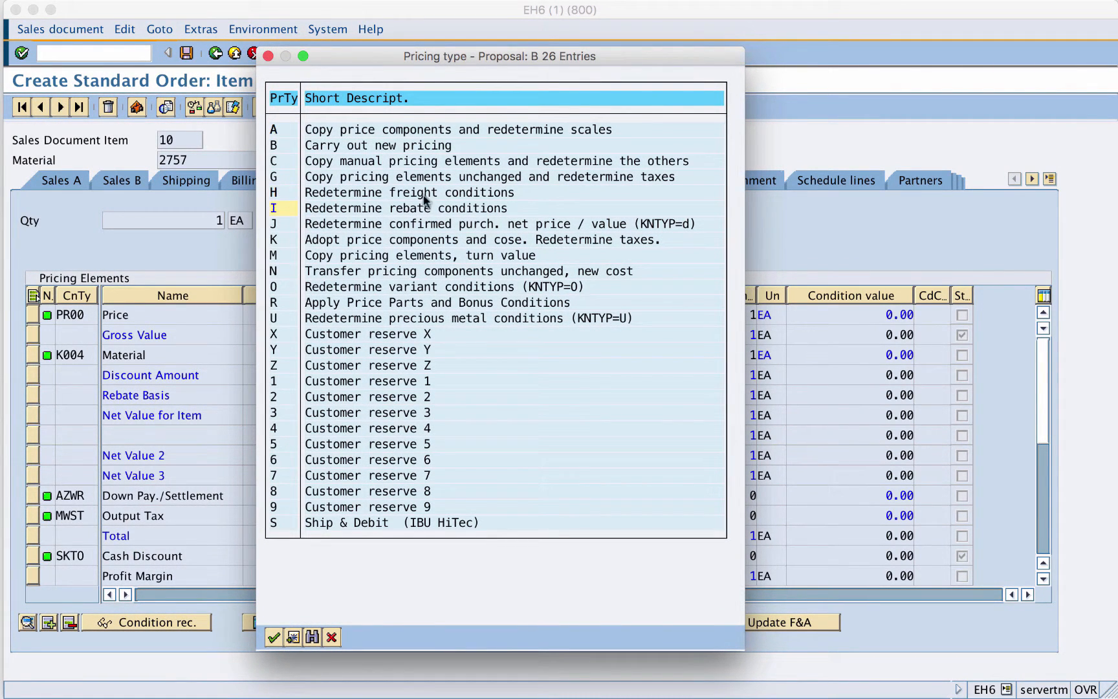
pyautogui.doubleClick(278, 145)
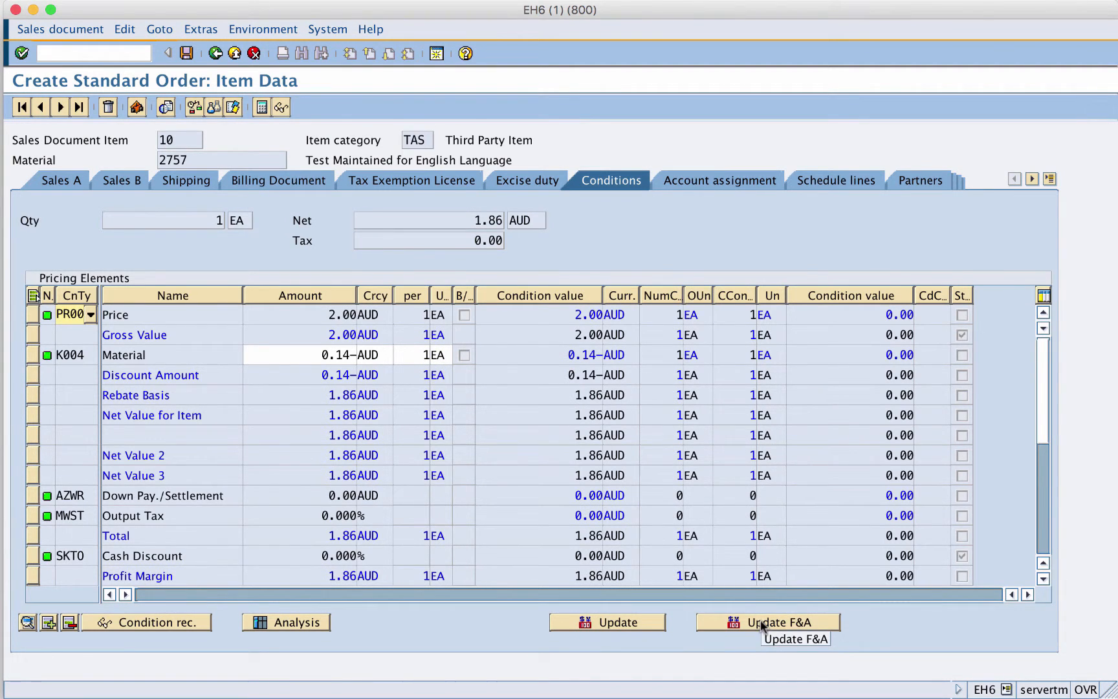
# - Open the order's header pricing conditions and return to the order overview
pyautogui.click(217, 56)
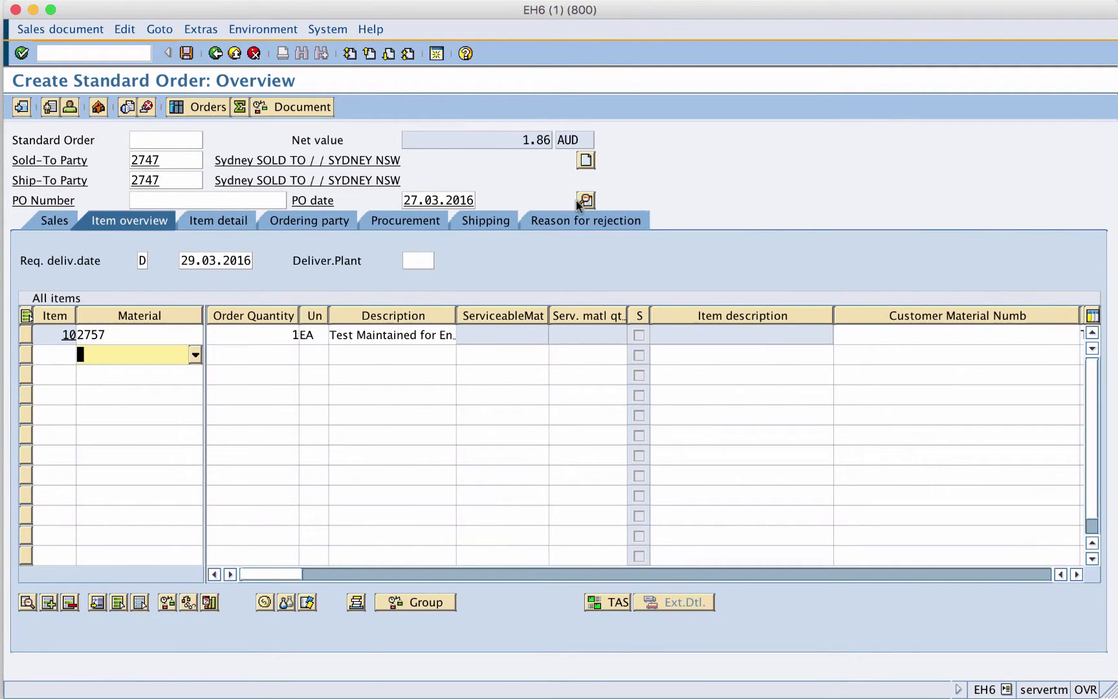
pyautogui.click(583, 197)
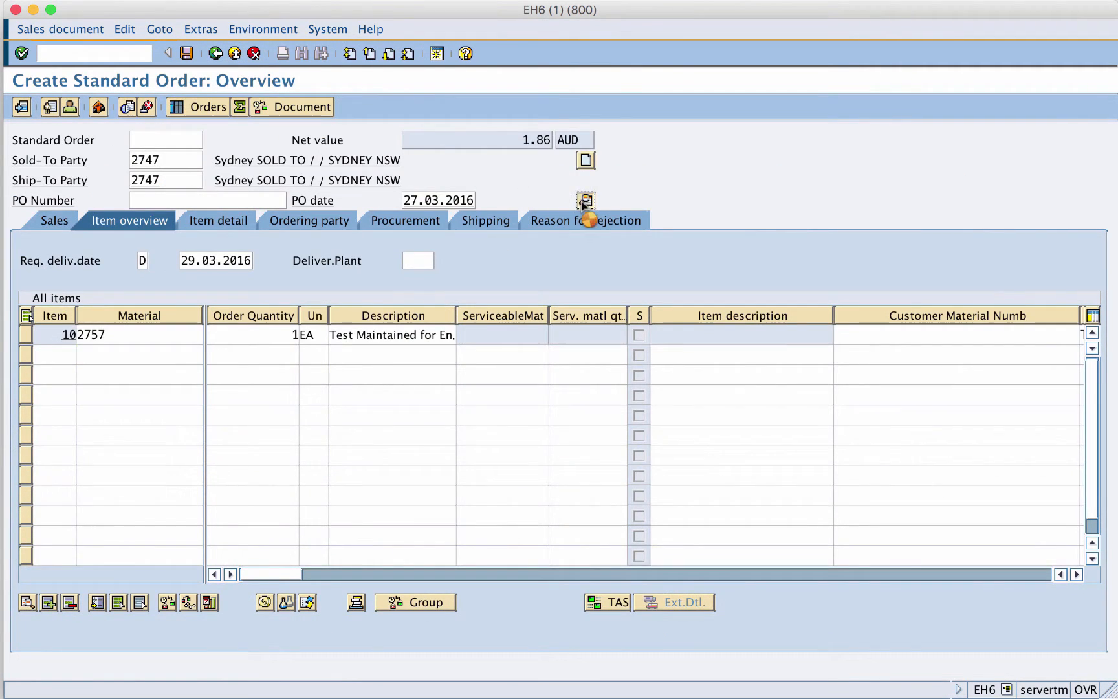
pyautogui.click(503, 201)
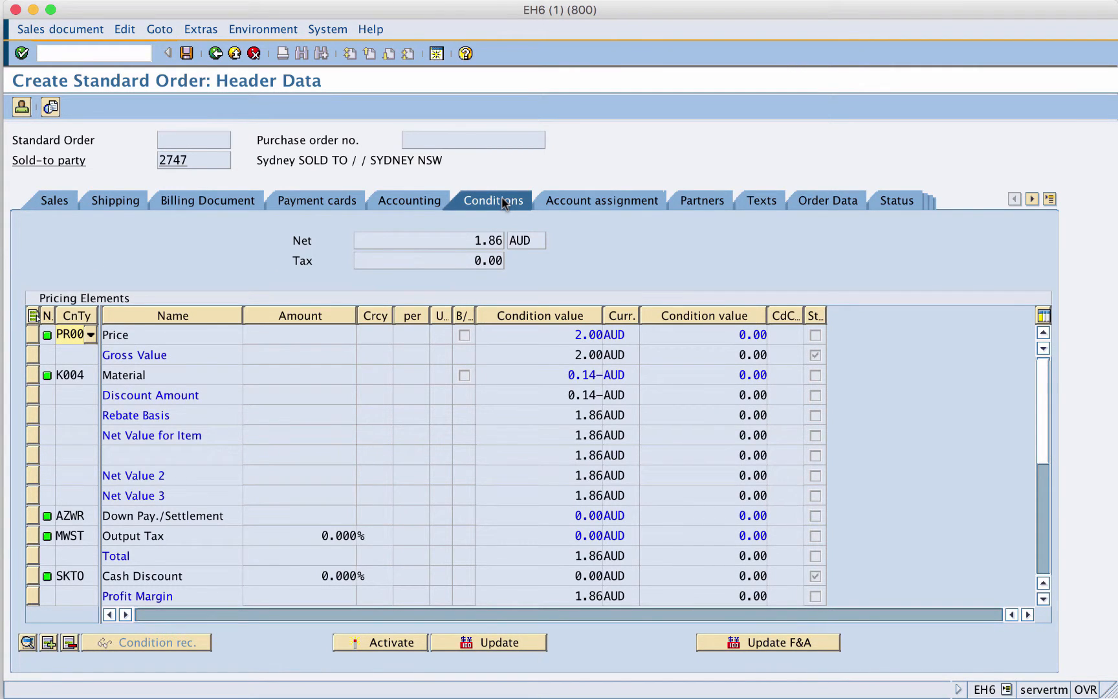
pyautogui.click(215, 53)
# - Check the order's incompletion log and save the standard order
pyautogui.click(127, 31)
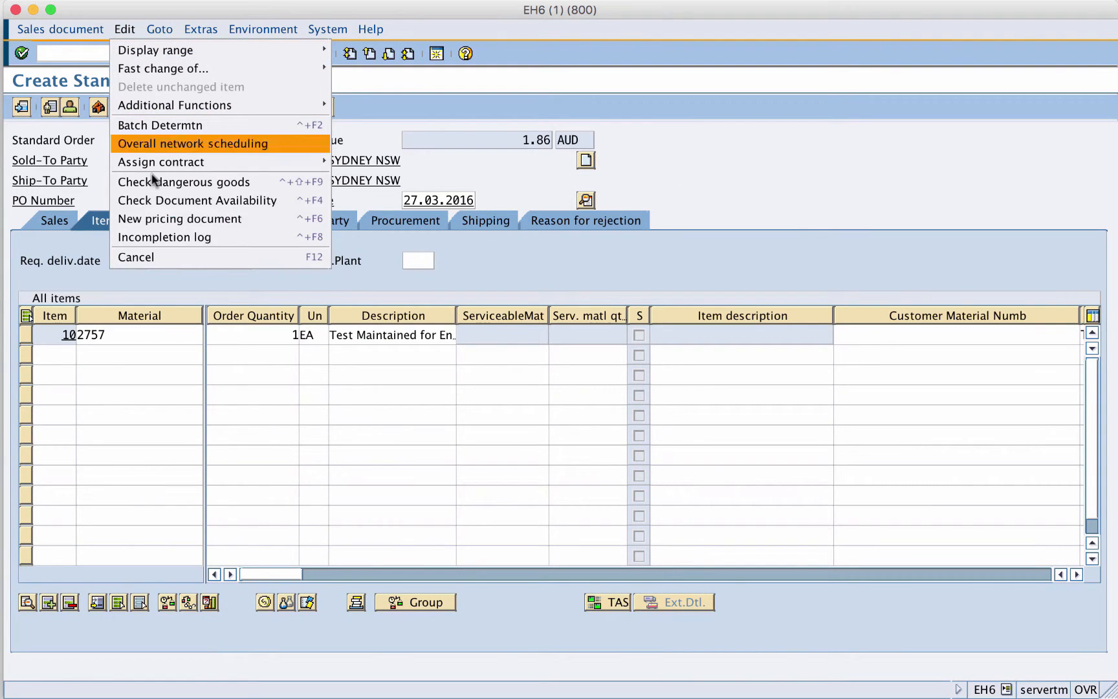
pyautogui.click(154, 237)
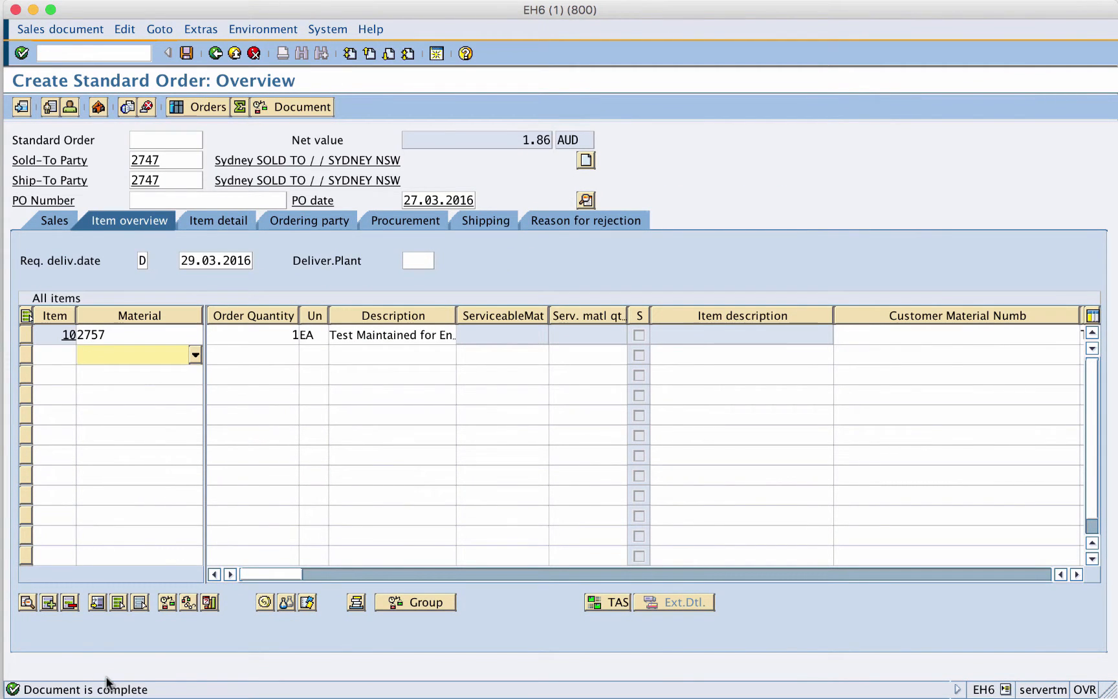
pyautogui.click(186, 53)
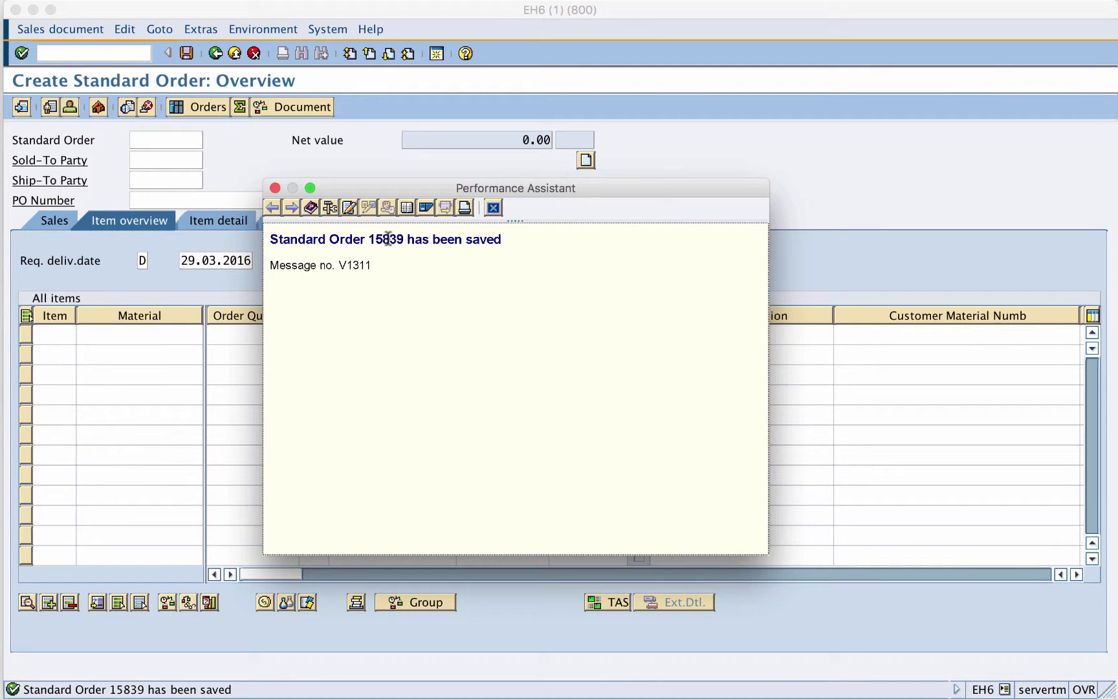
pyautogui.doubleClick(388, 240)
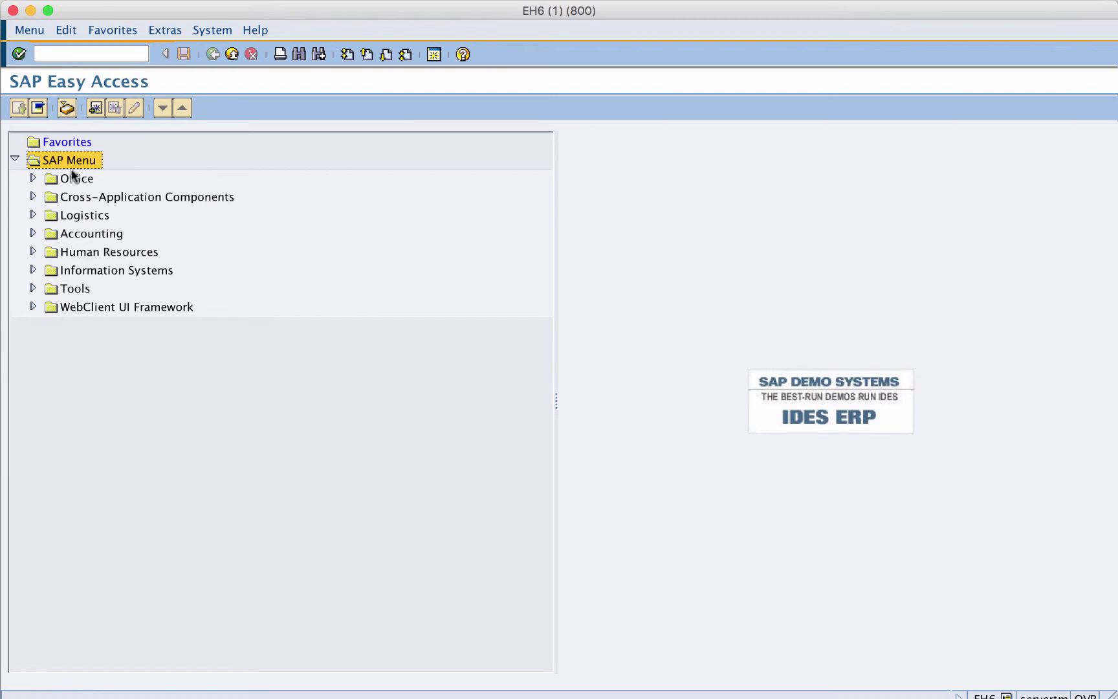
# - Browse the SAP menu through Logistics, Sales and Distribution, Master Data, Business Partner to the customer Create transactions
pyautogui.click(31, 215)
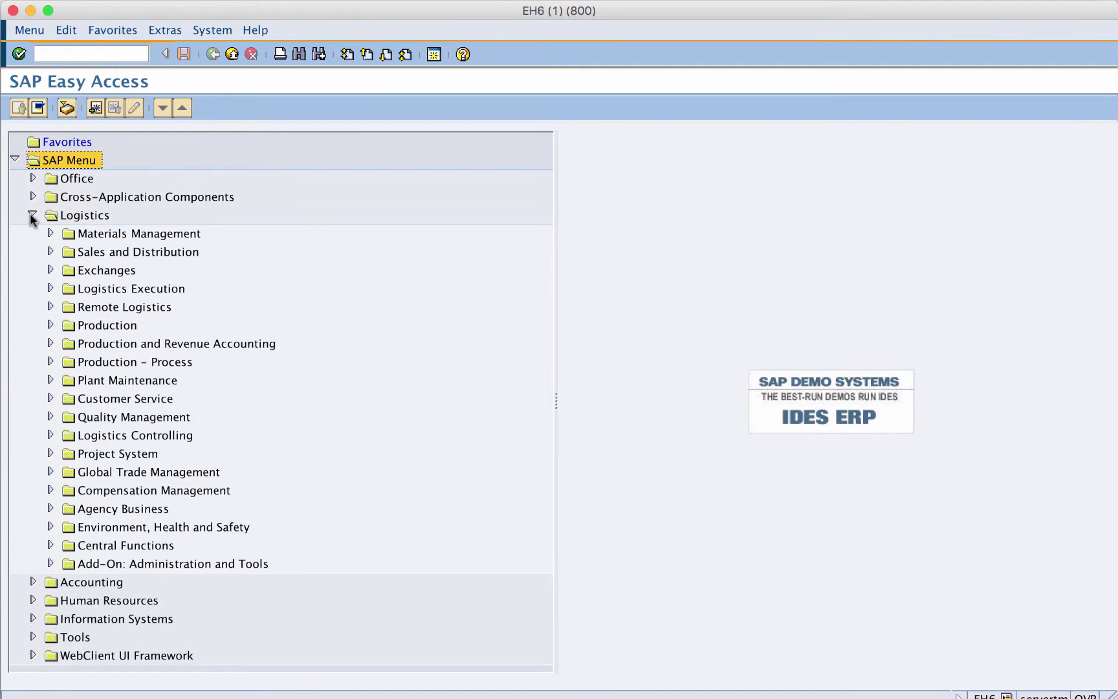
pyautogui.click(51, 252)
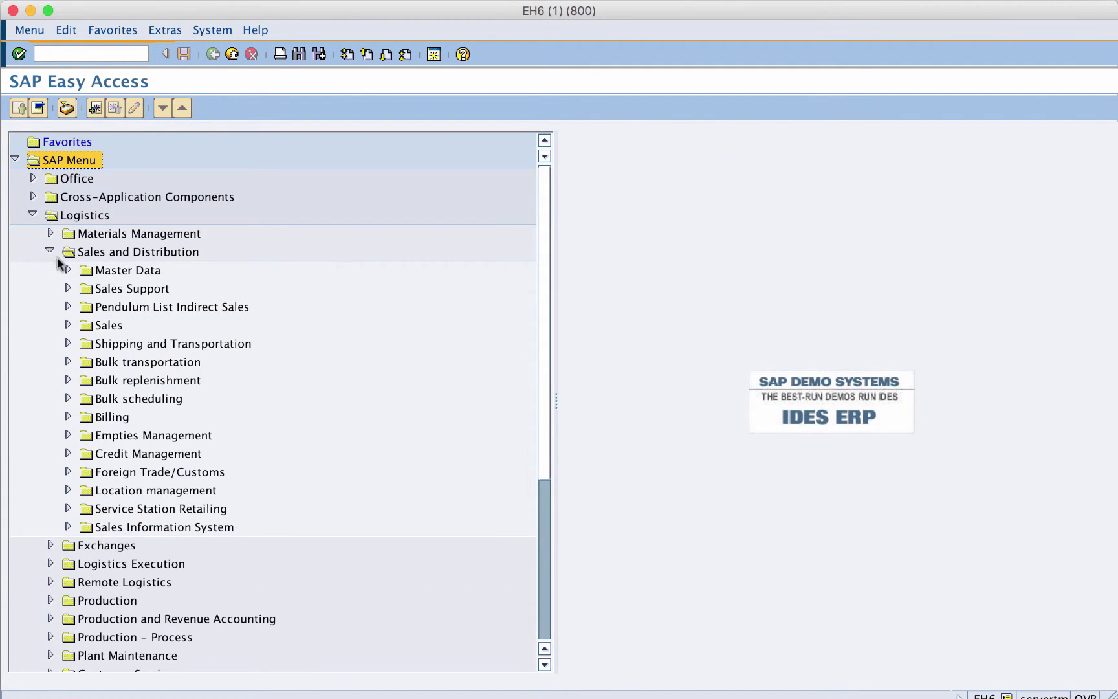
pyautogui.click(68, 272)
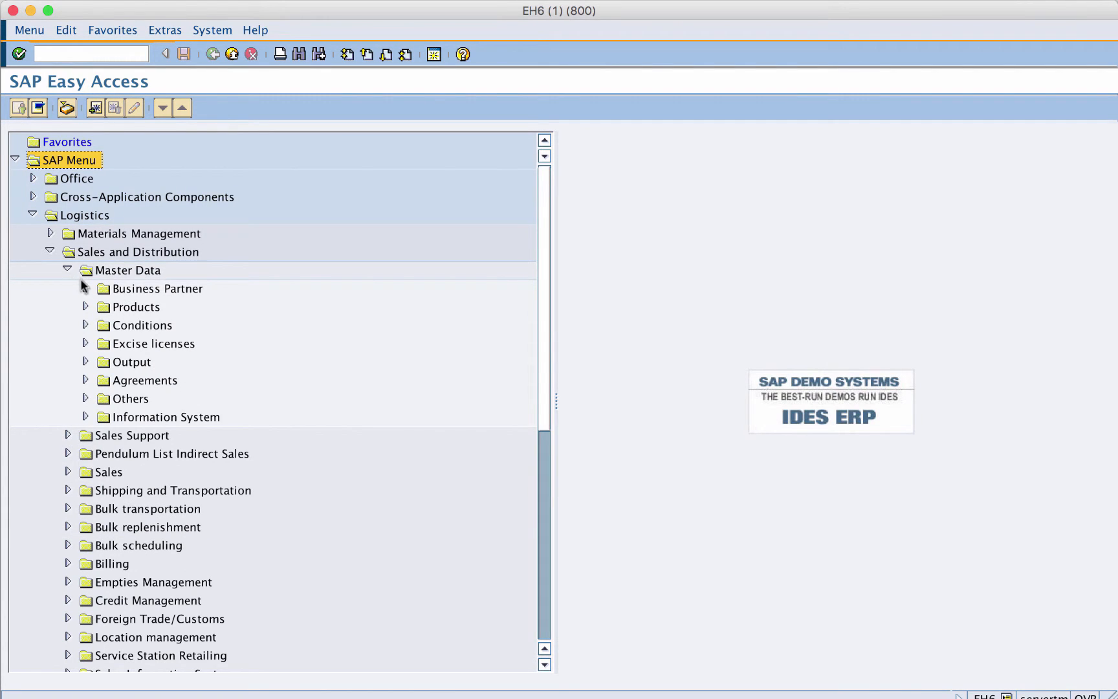
pyautogui.click(85, 288)
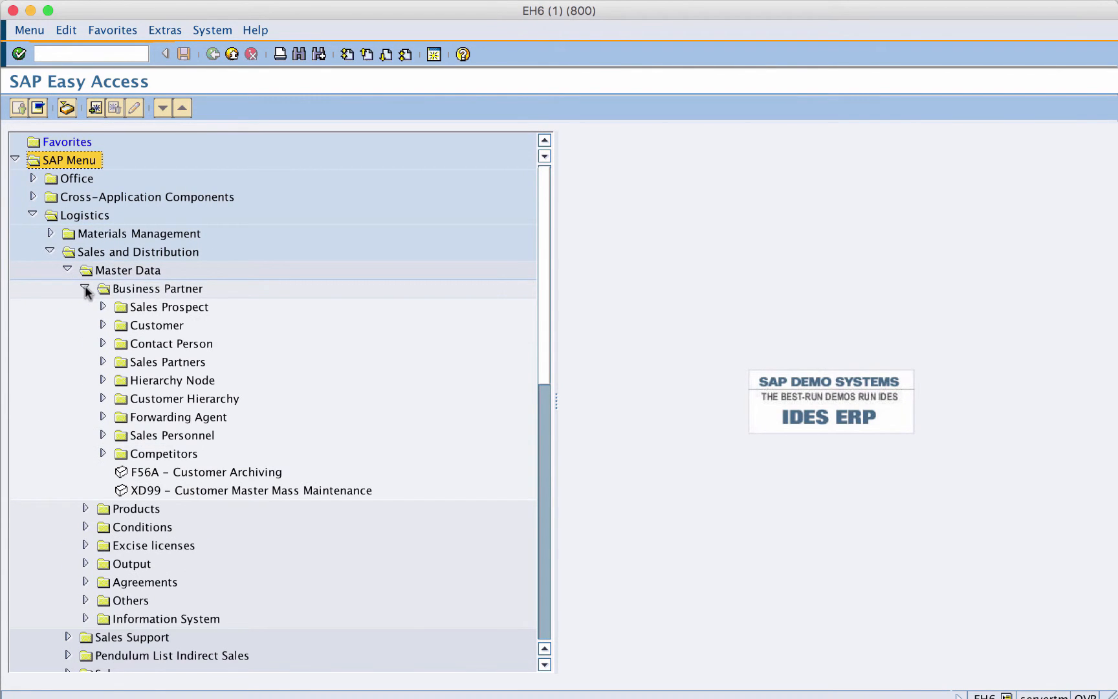
pyautogui.click(102, 325)
pyautogui.click(119, 343)
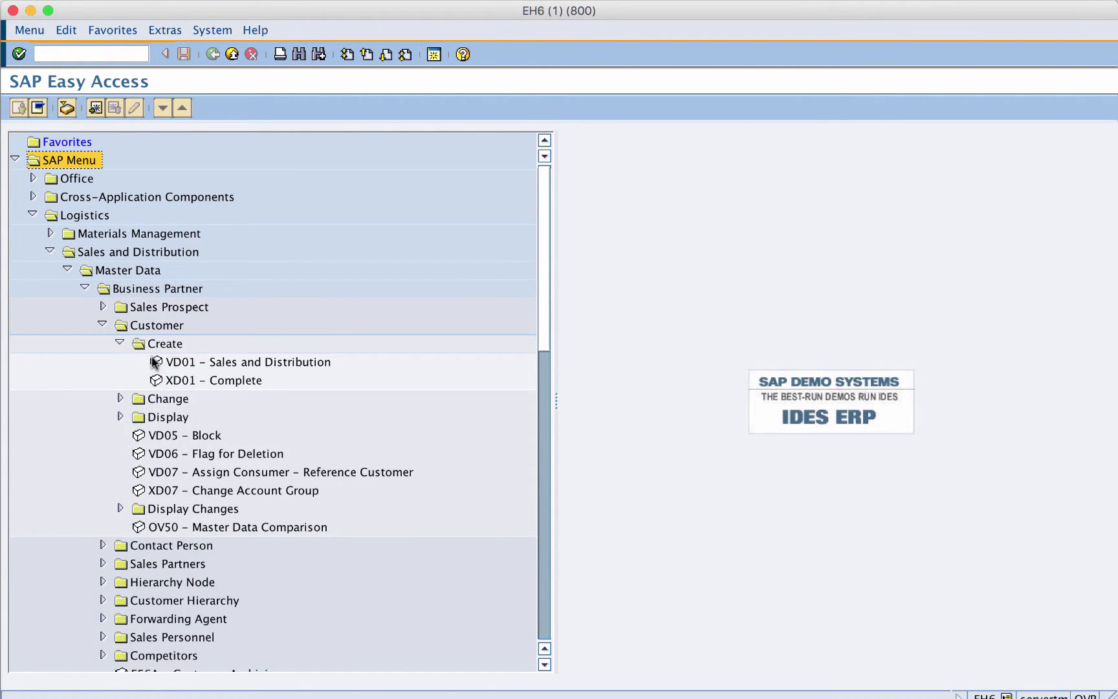
pyautogui.click(197, 382)
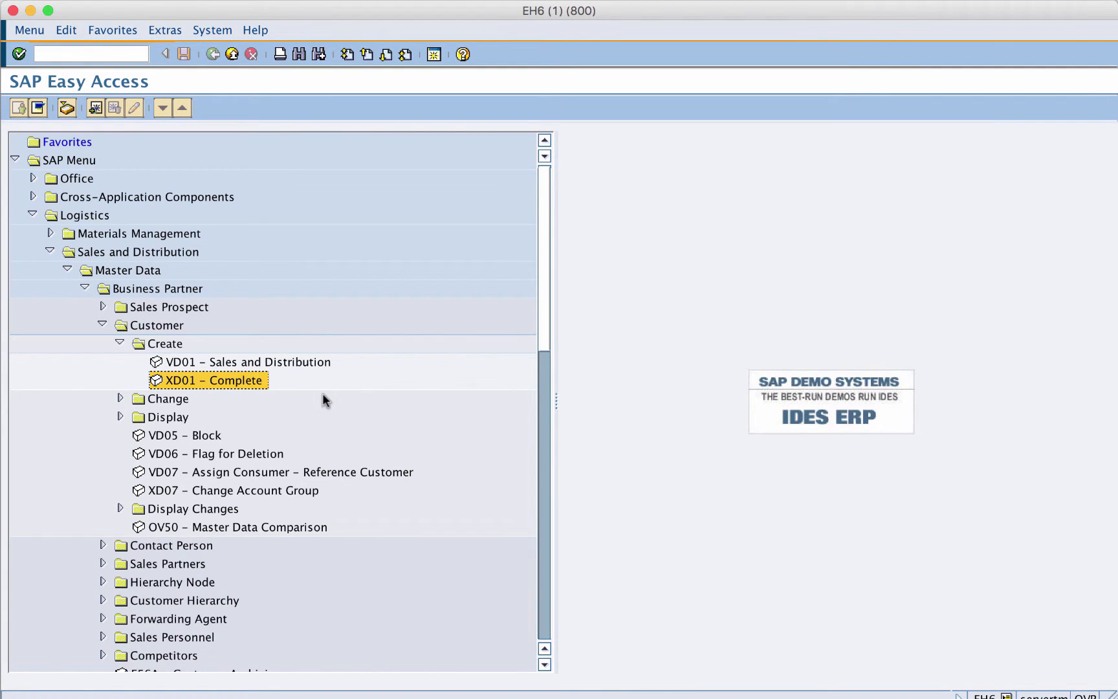
# - Display the sold-to customer's master data with transaction XD03 for sales area TEST, AU, 80
pyautogui.click(75, 55)
pyautogui.write('/nXD03')
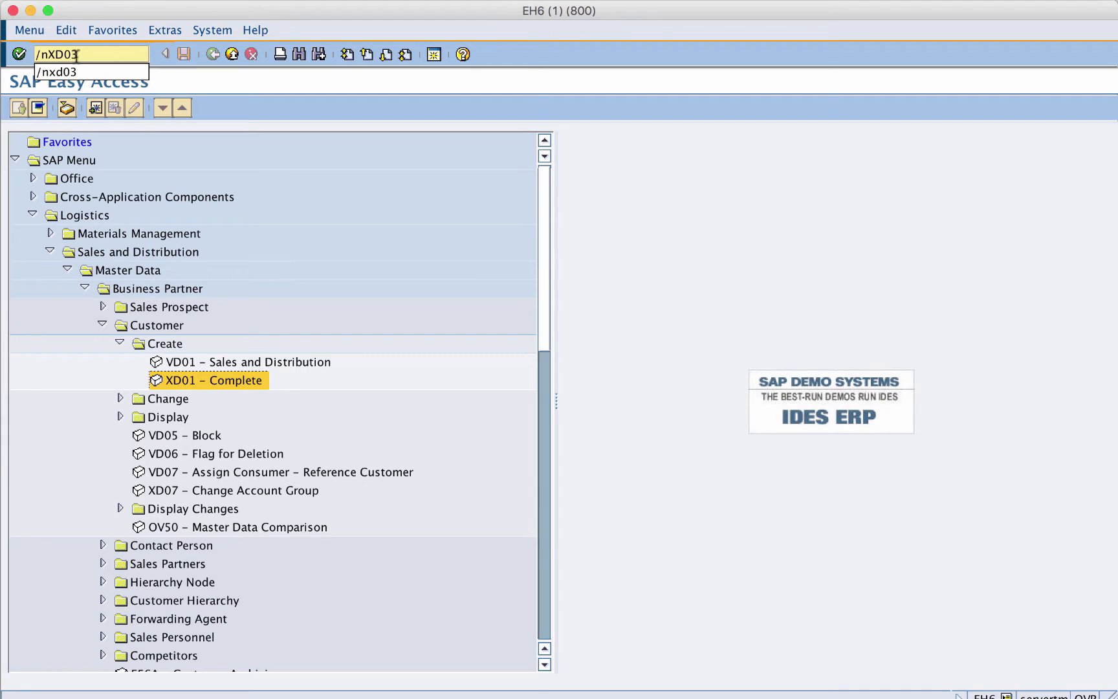
pyautogui.press('Return')
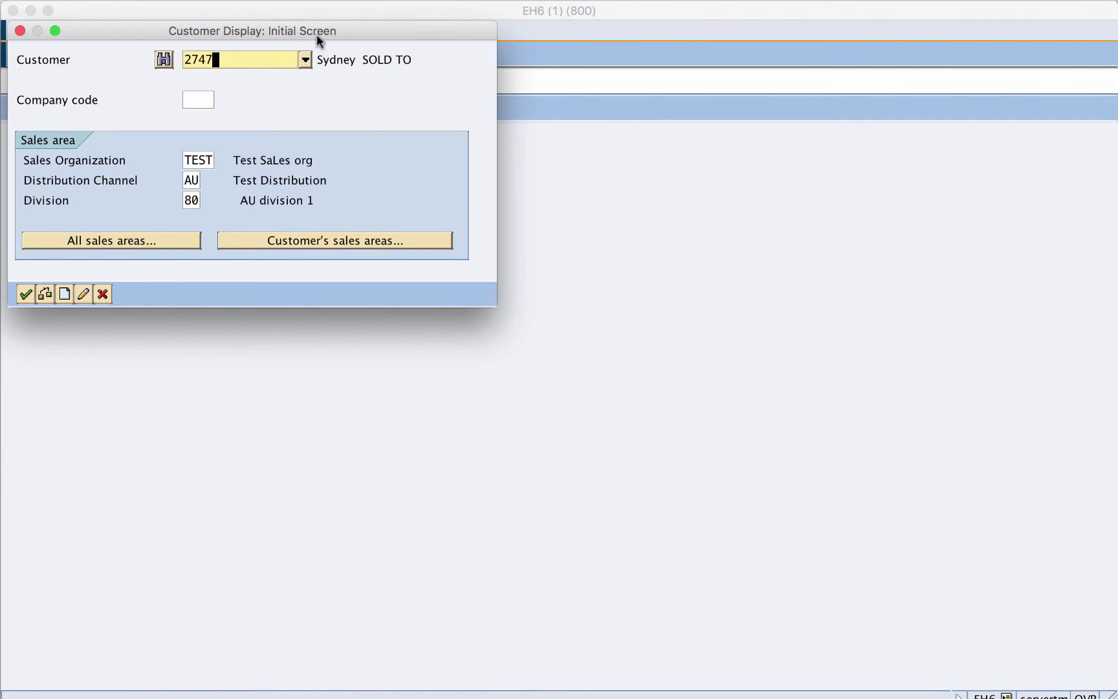
pyautogui.moveTo(316, 35); pyautogui.dragTo(546, 230)
pyautogui.click(530, 434)
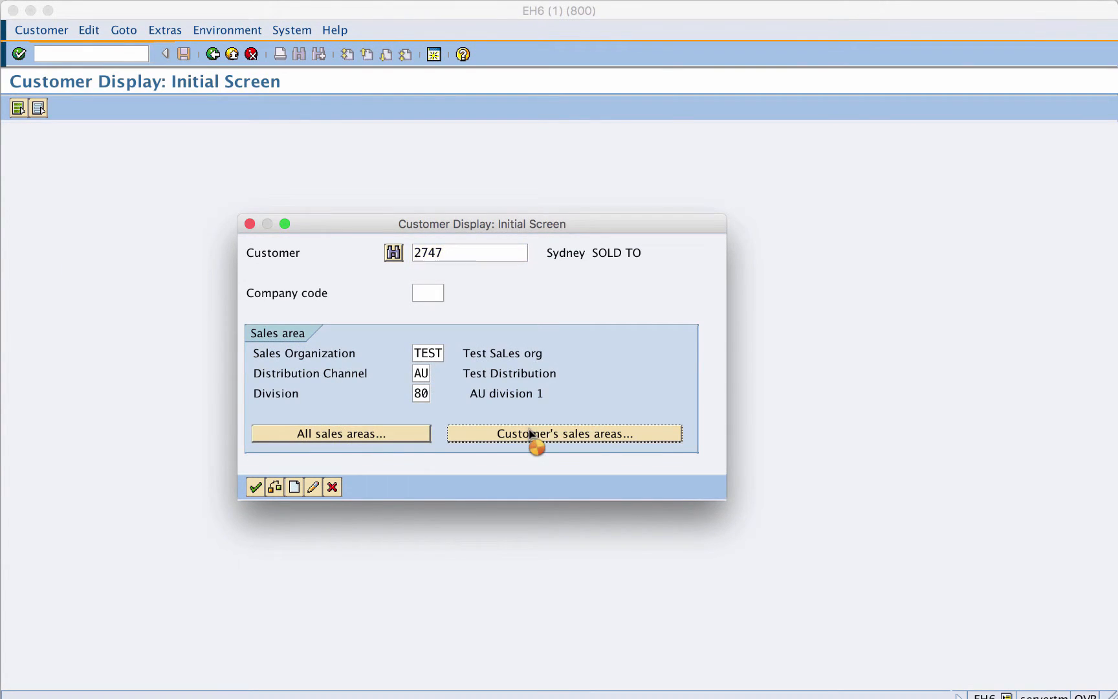
pyautogui.click(50, 180)
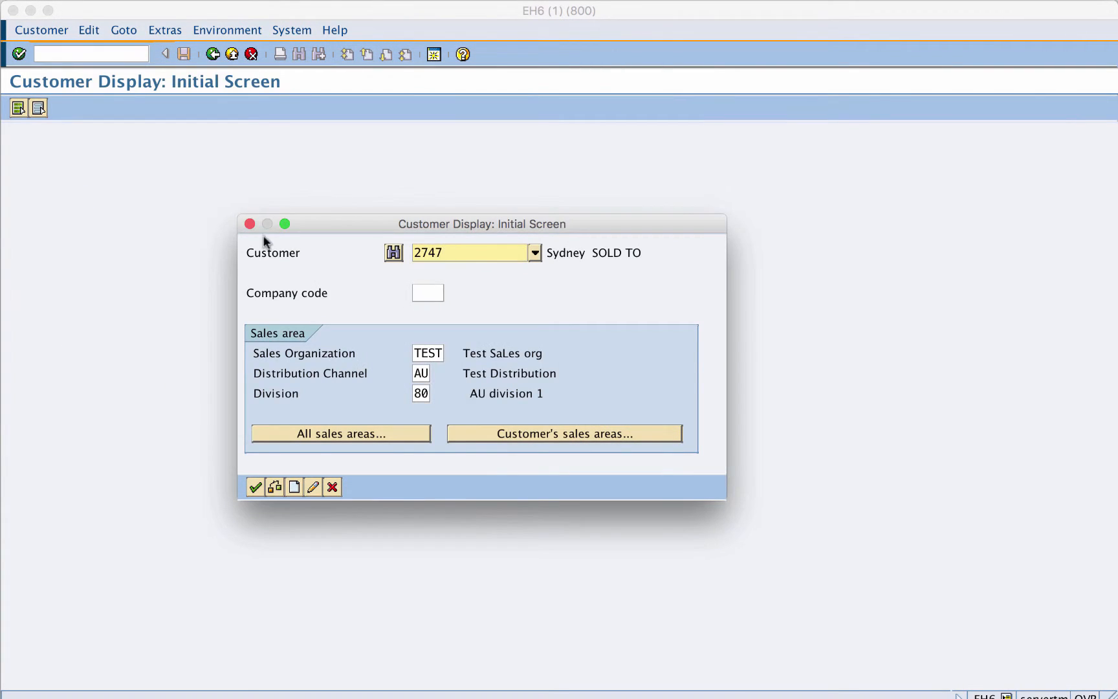
pyautogui.click(256, 488)
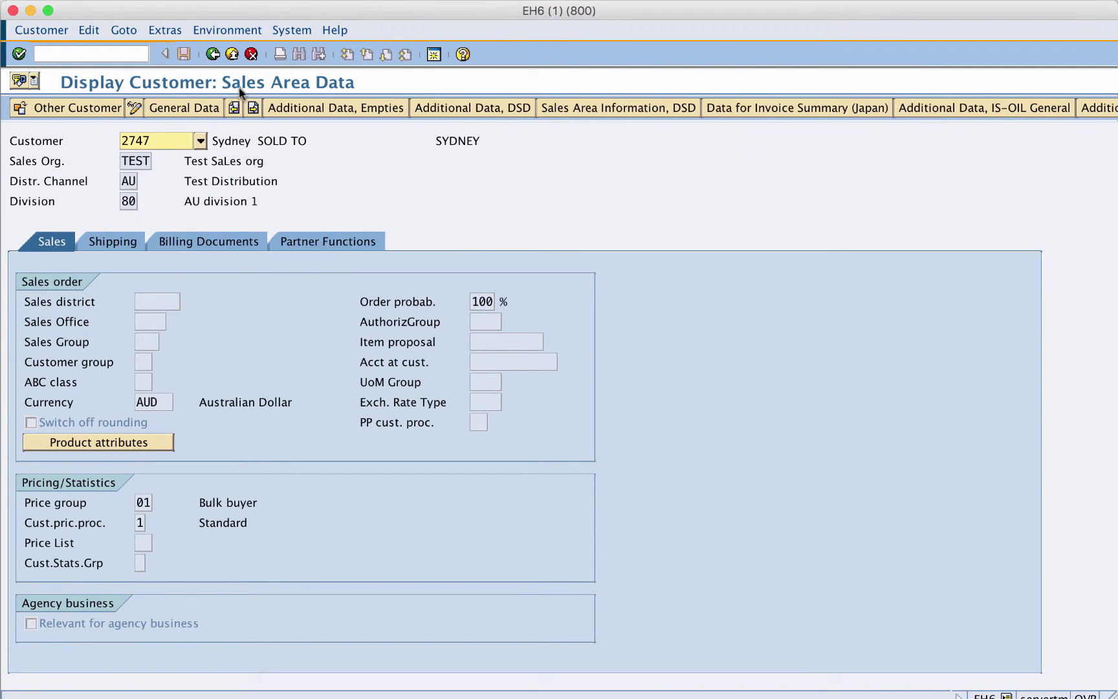
# - Review the customer's general data and then the customer pricing procedure field in the sales area data
pyautogui.click(180, 108)
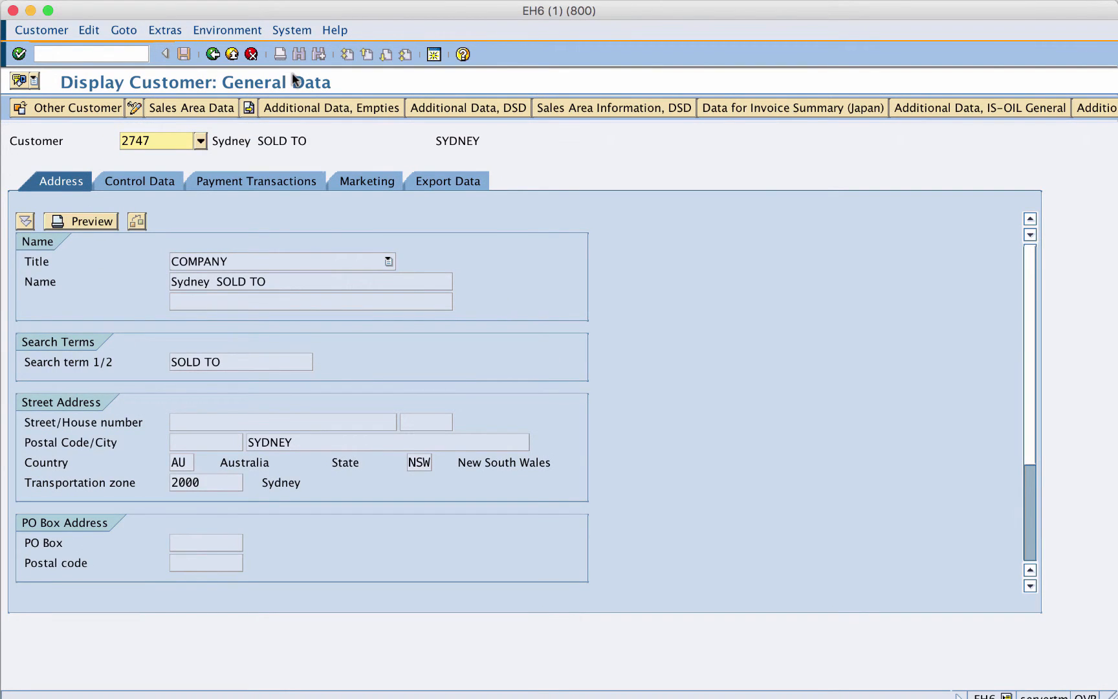
pyautogui.click(212, 110)
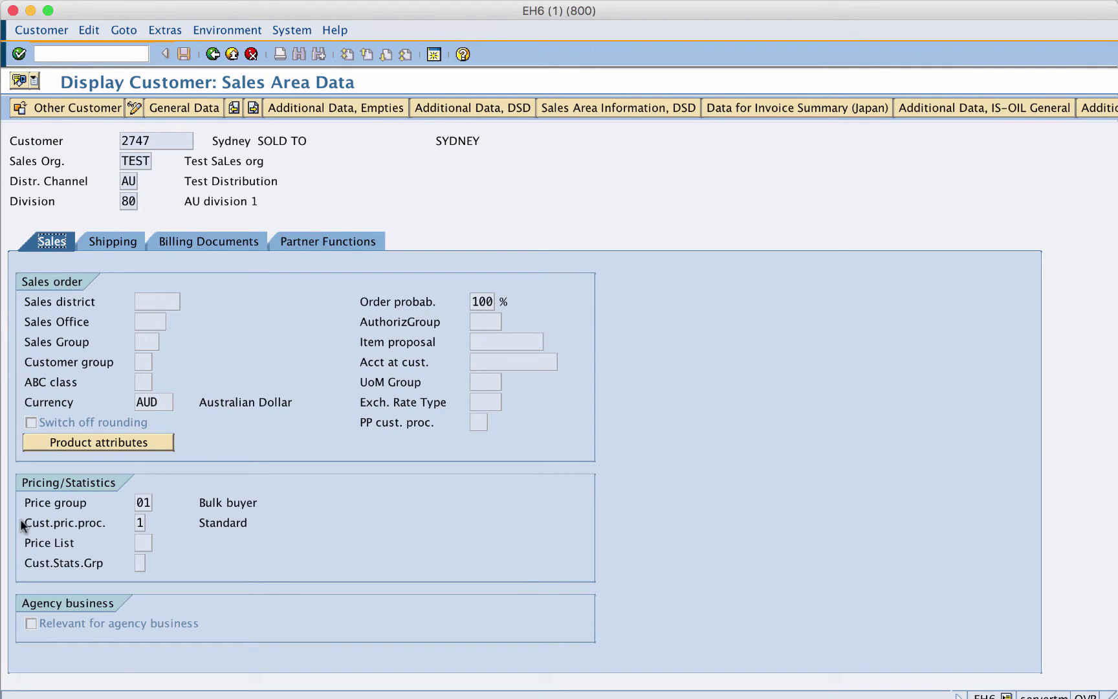
pyautogui.click(83, 522)
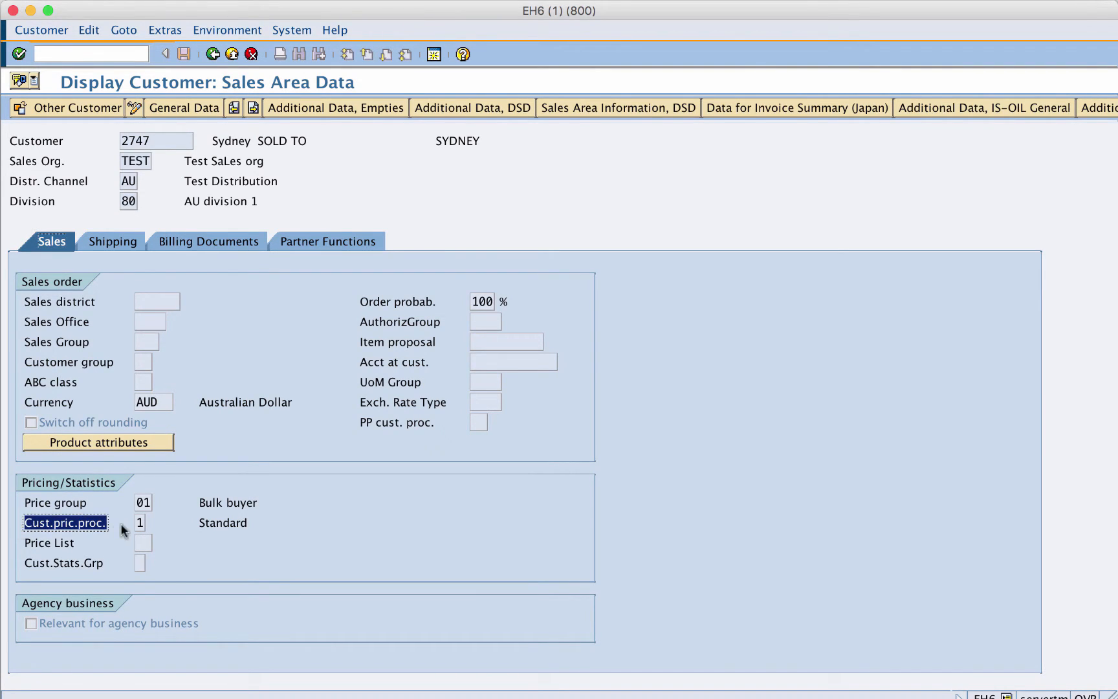
pyautogui.click(141, 523)
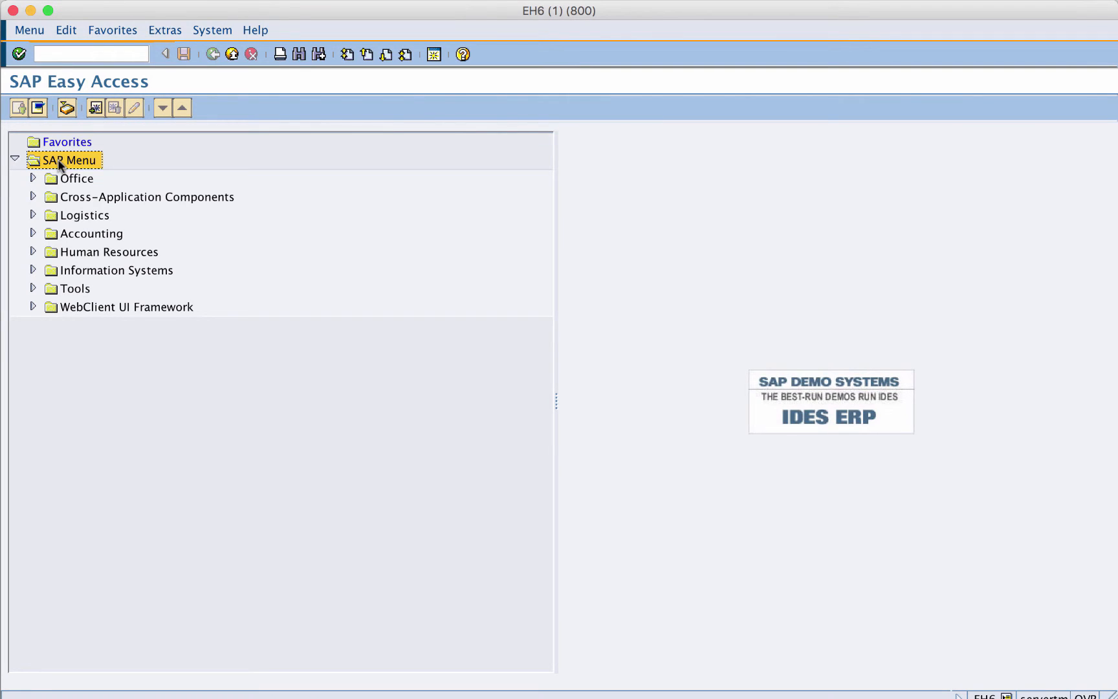
# - Locate SPRO under Tools, Customizing, IMG and start transaction SPRO
pyautogui.click(33, 288)
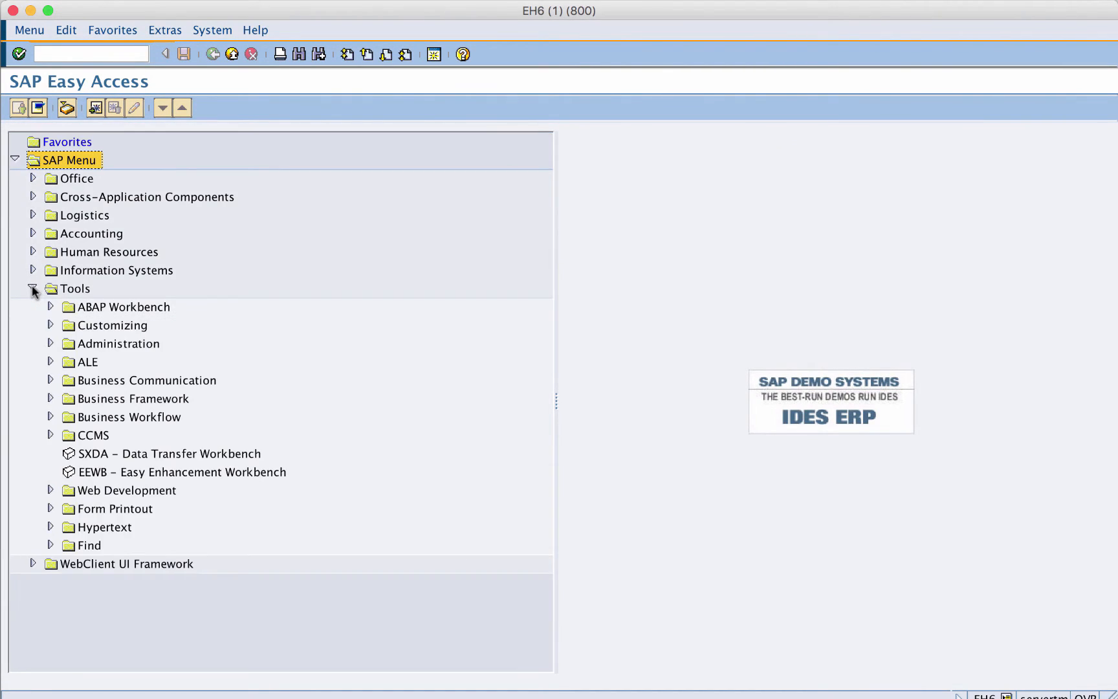
pyautogui.click(50, 325)
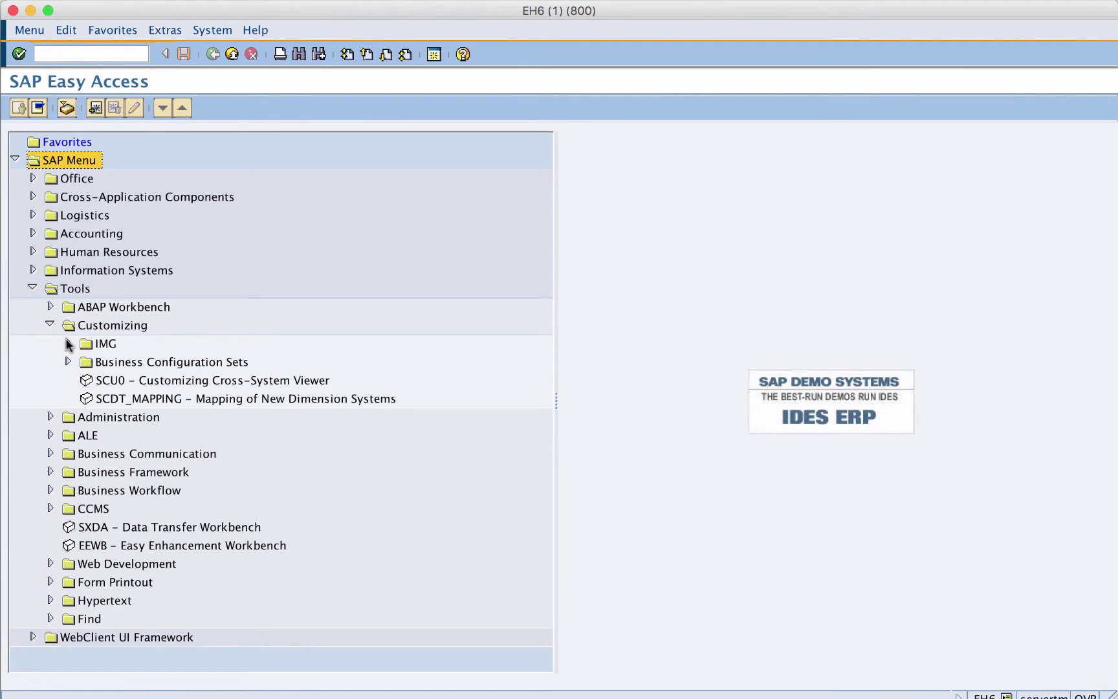
pyautogui.click(67, 344)
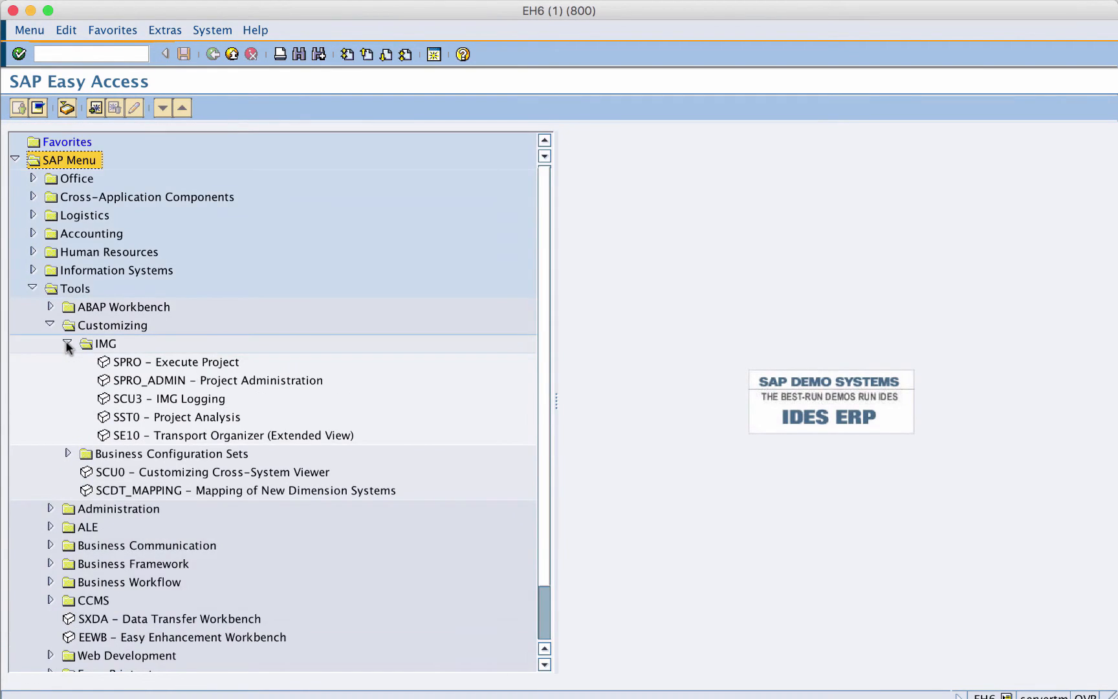
pyautogui.click(132, 364)
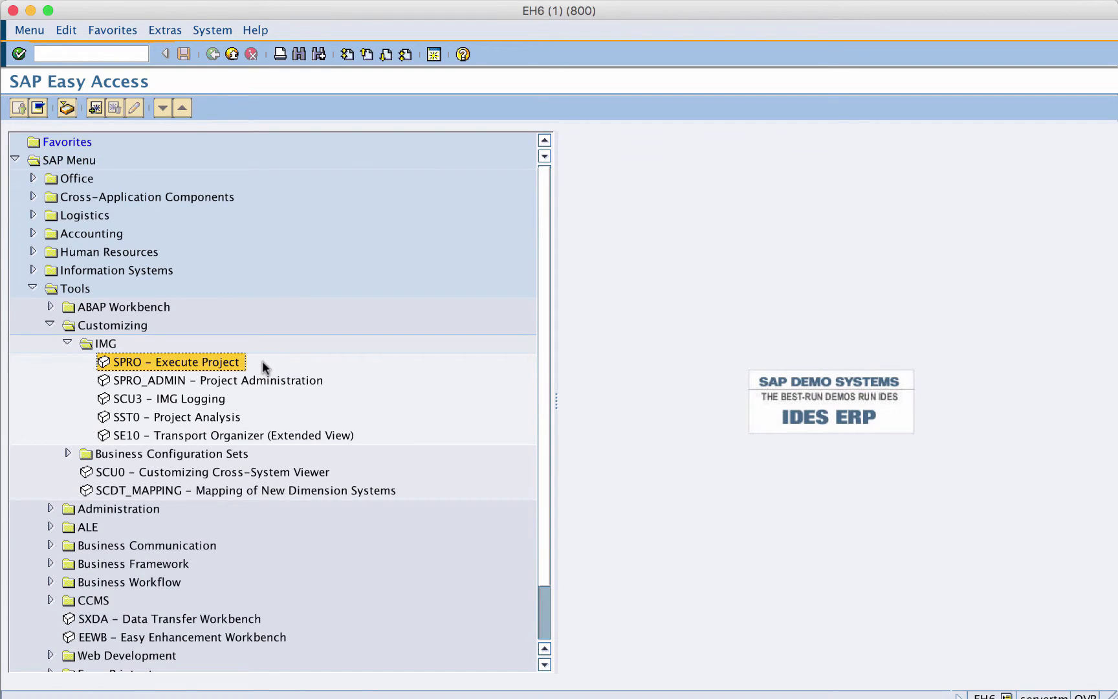
pyautogui.click(105, 54)
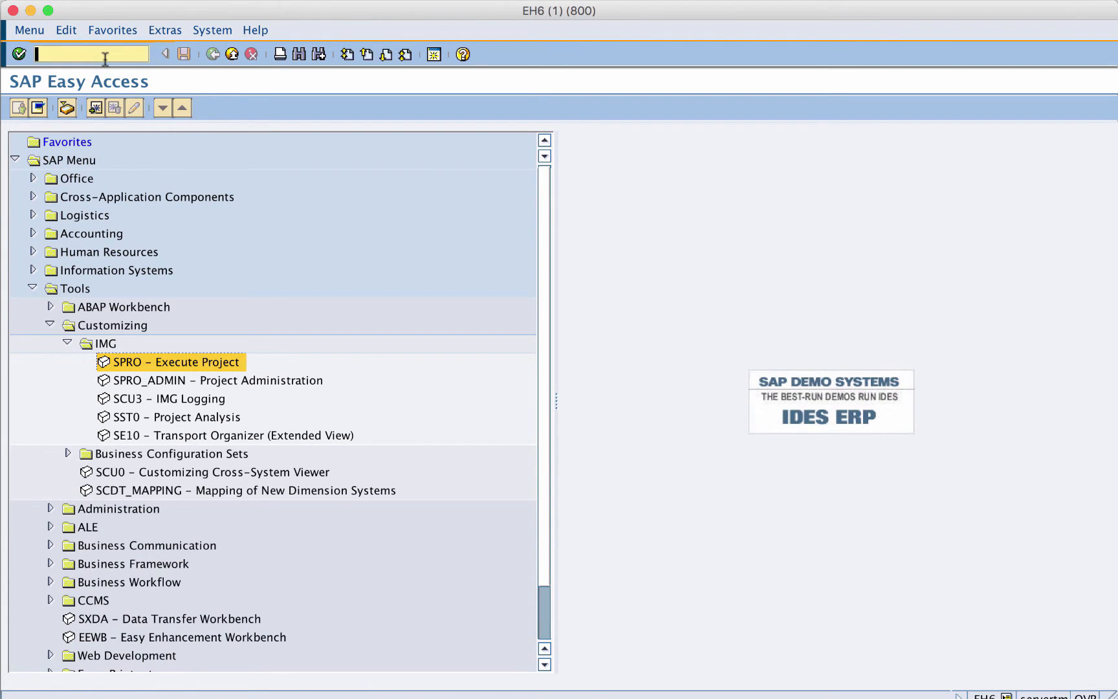
pyautogui.write('/nSPRO')
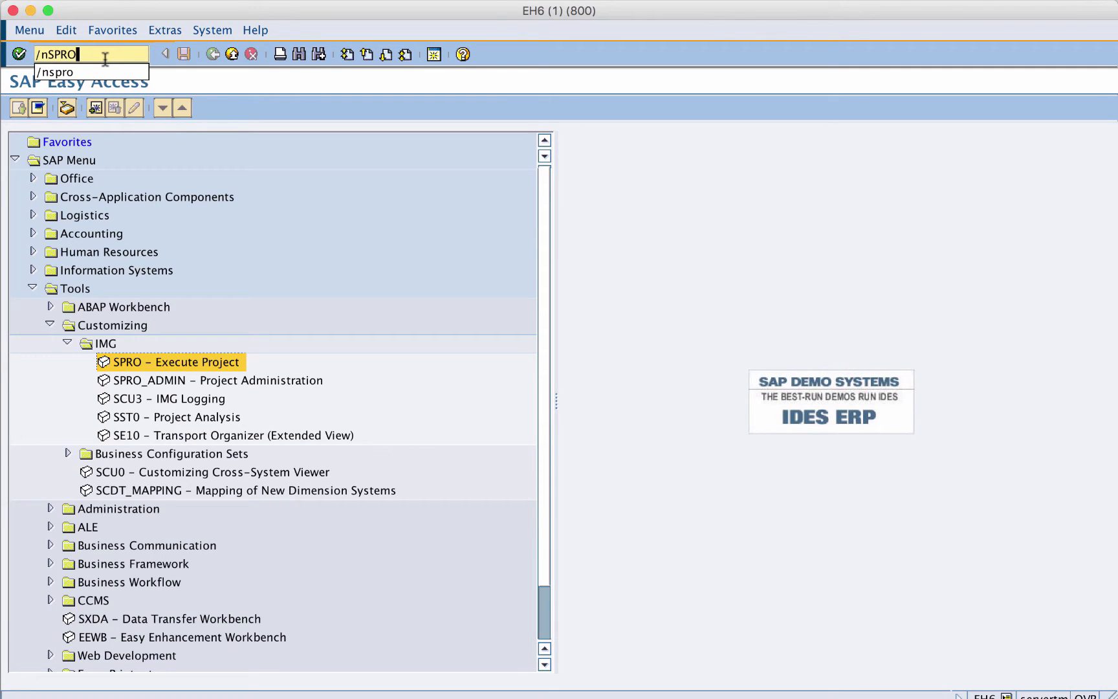
pyautogui.press('Return')
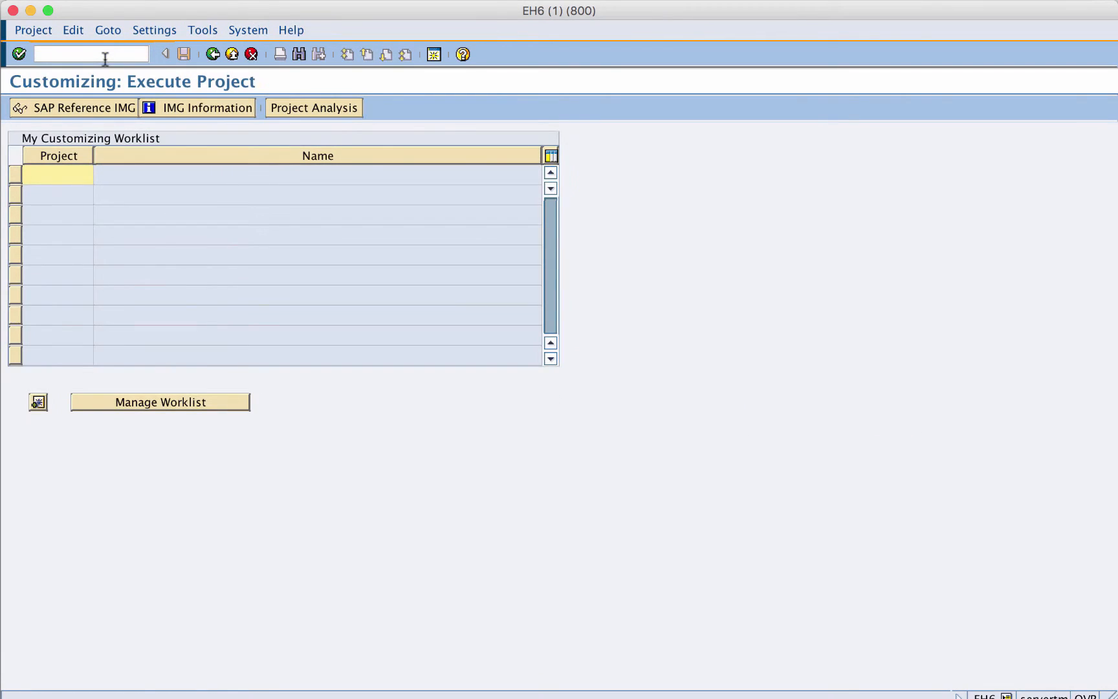
# - Open the SAP Reference IMG and expand Sales and Distribution, Basic Functions, Pricing, Pricing Control
pyautogui.click(76, 109)
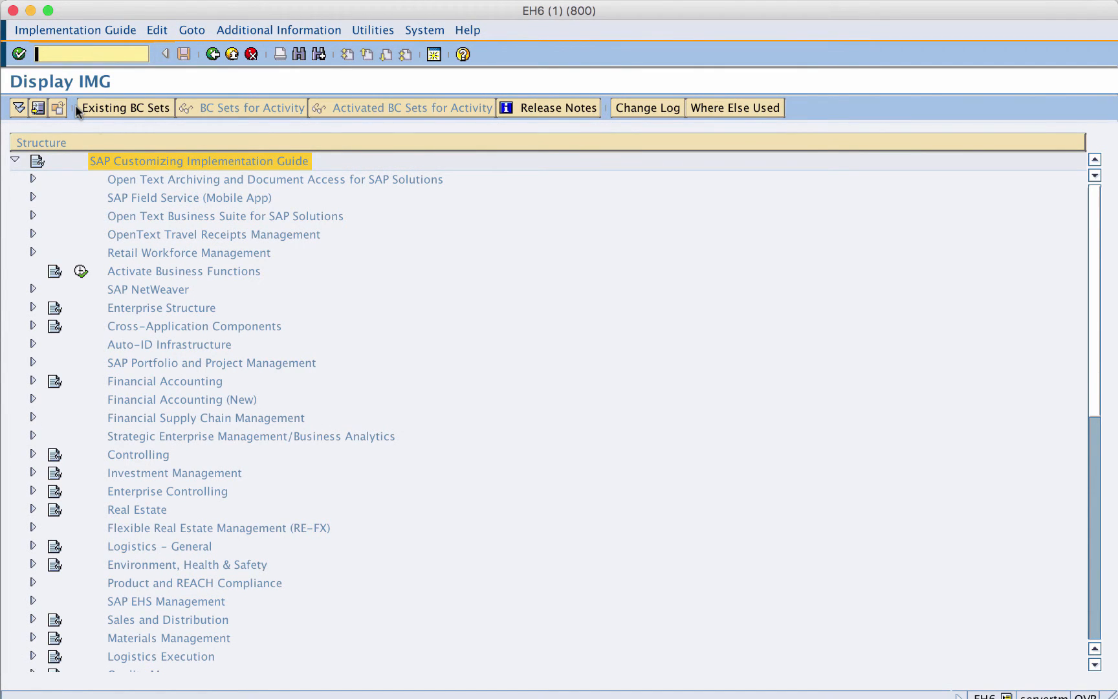
pyautogui.click(33, 620)
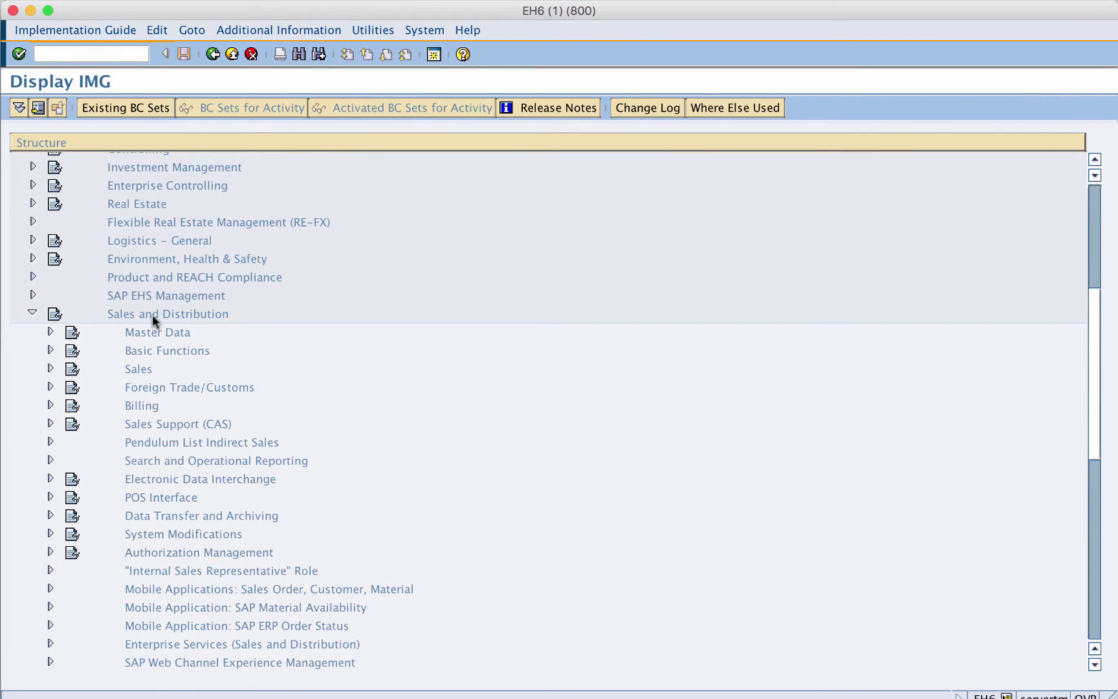
pyautogui.click(152, 313)
pyautogui.click(131, 352)
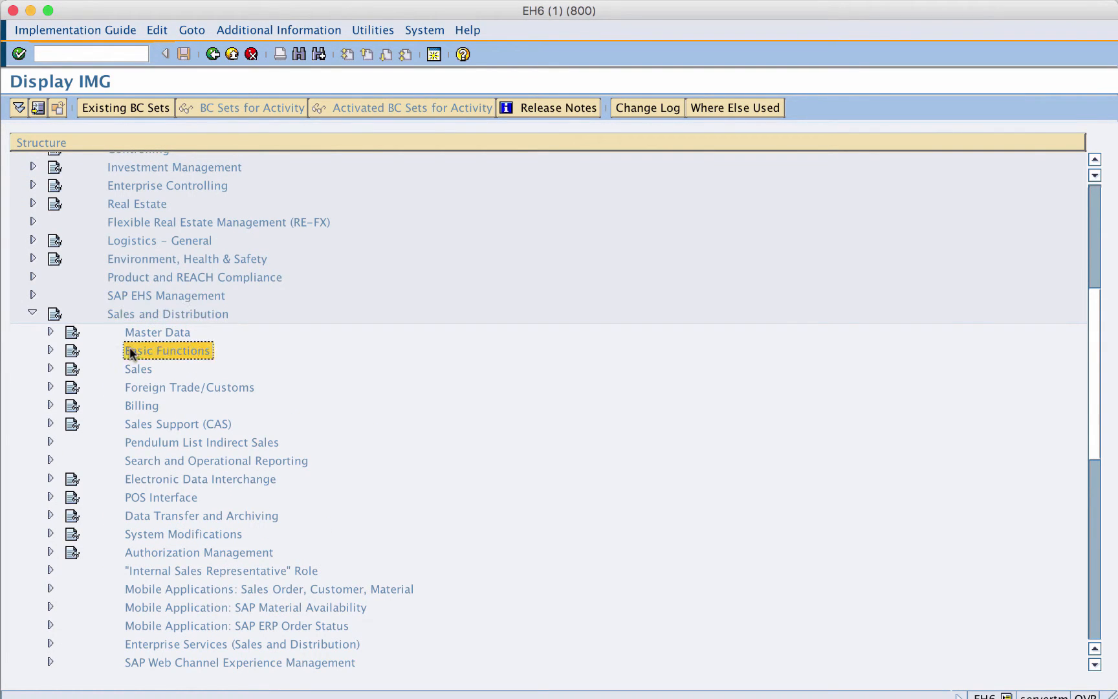
pyautogui.click(51, 351)
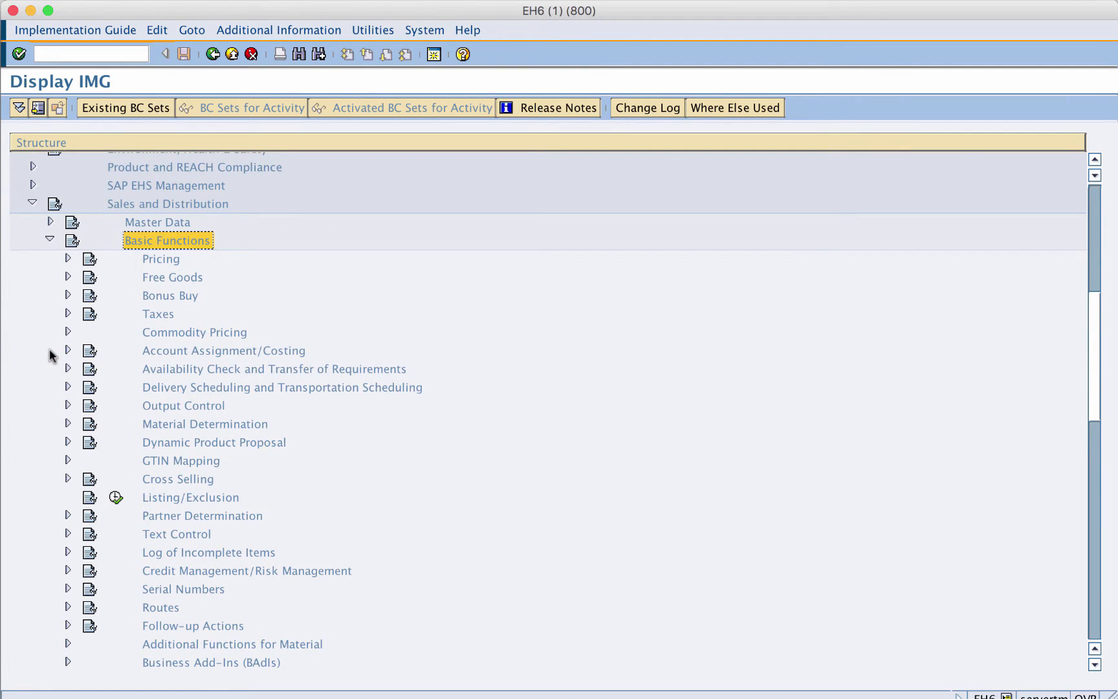
pyautogui.click(152, 259)
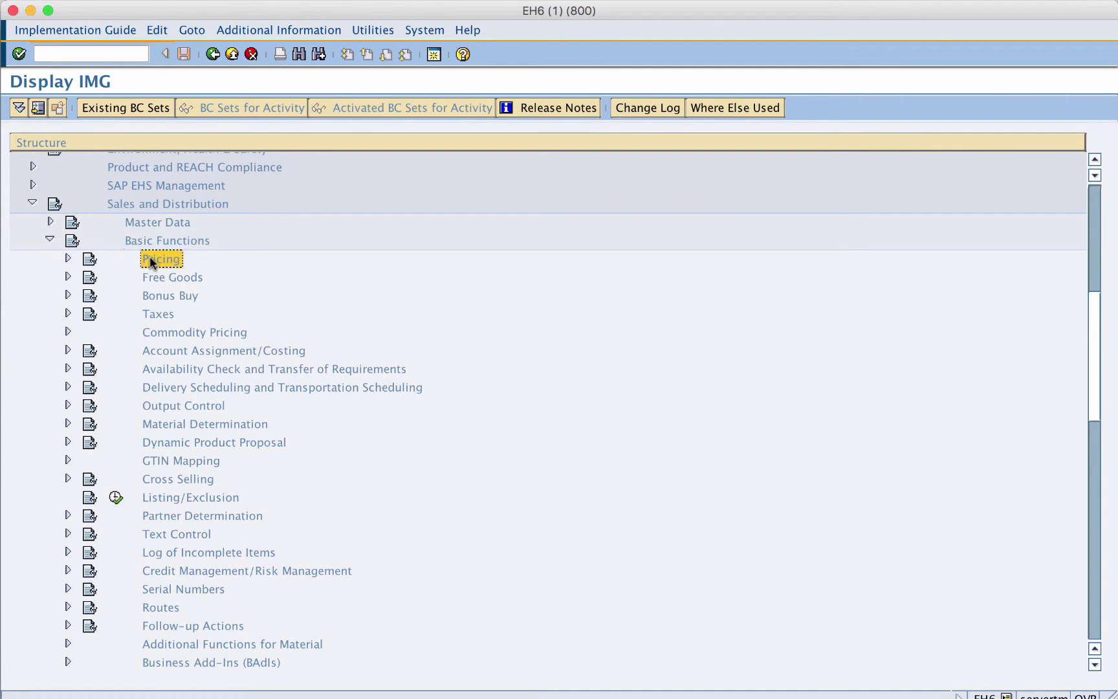
pyautogui.click(68, 259)
pyautogui.click(84, 277)
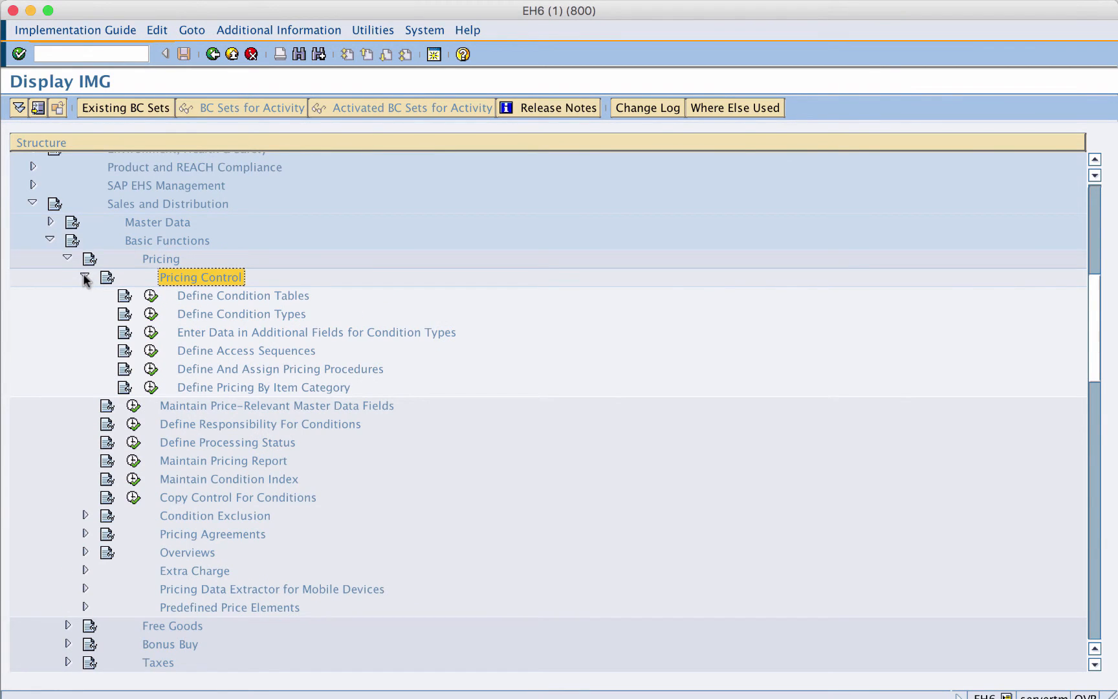
# - Go through the Pricing Control activities and execute Define And Assign Pricing Procedures
pyautogui.click(190, 297)
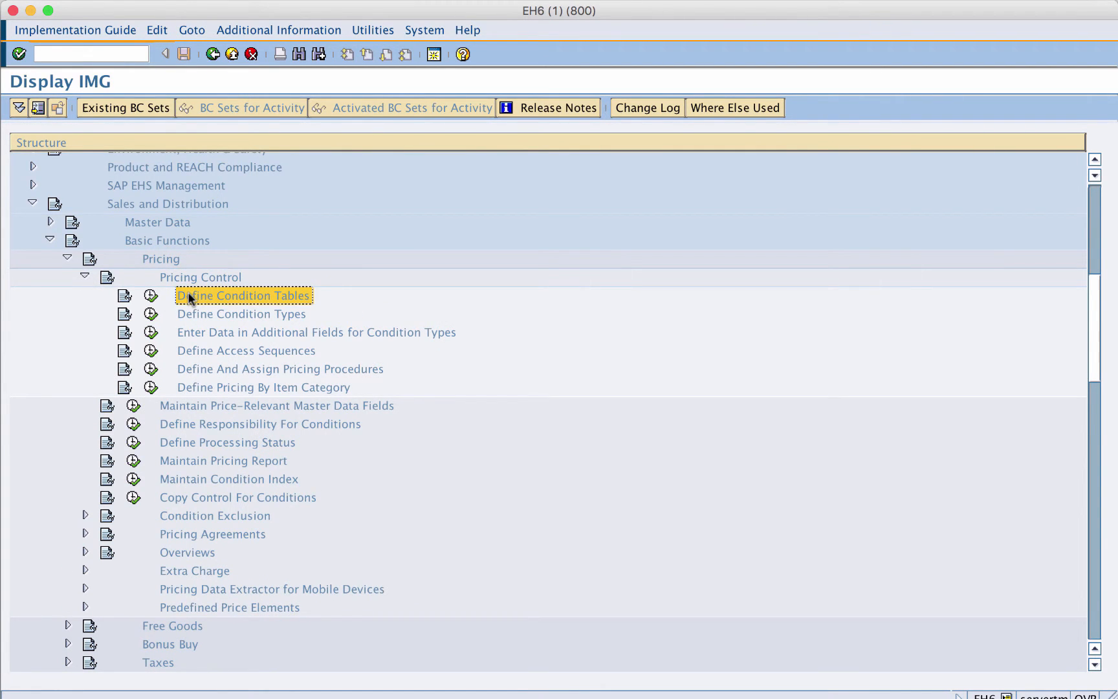
pyautogui.click(192, 315)
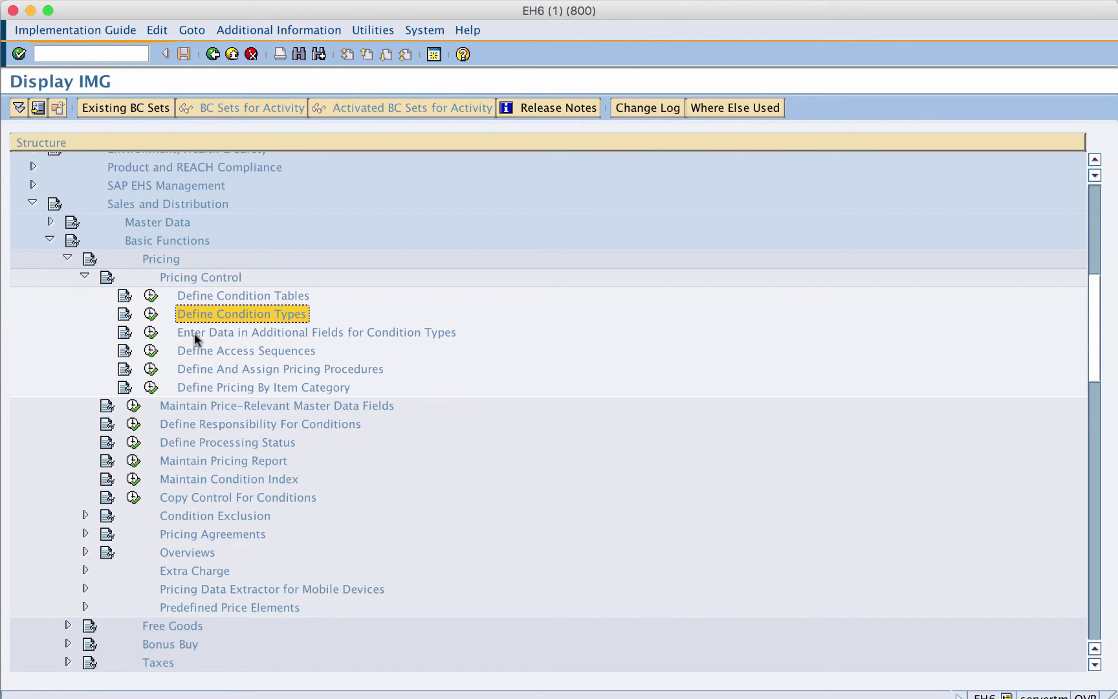
pyautogui.click(194, 333)
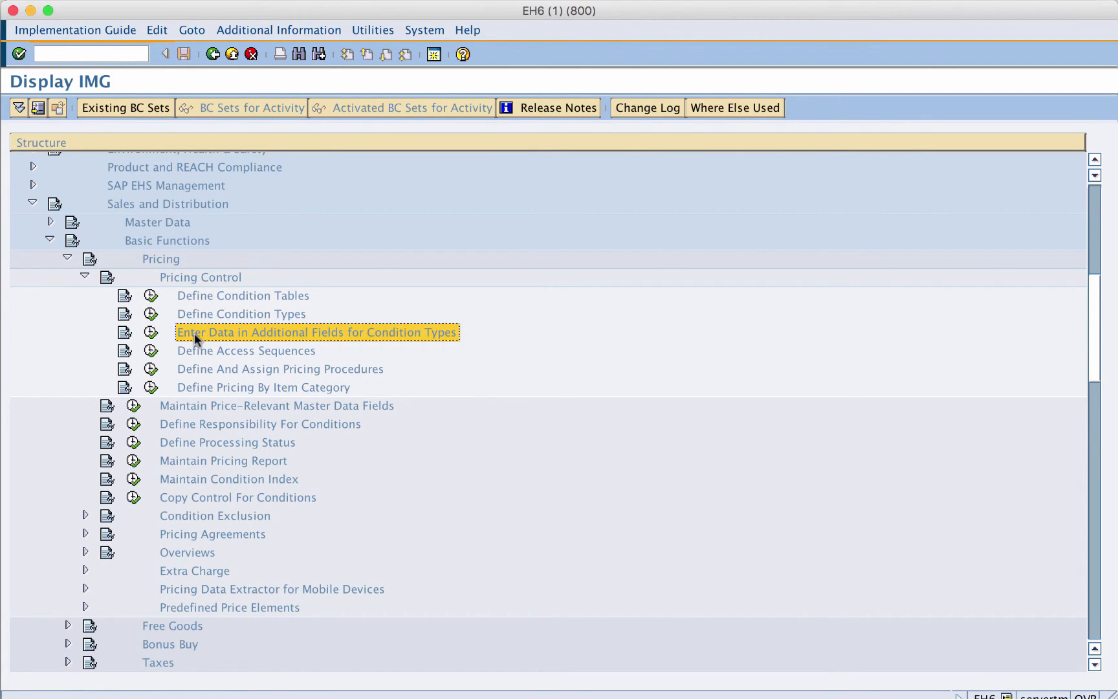
pyautogui.click(194, 352)
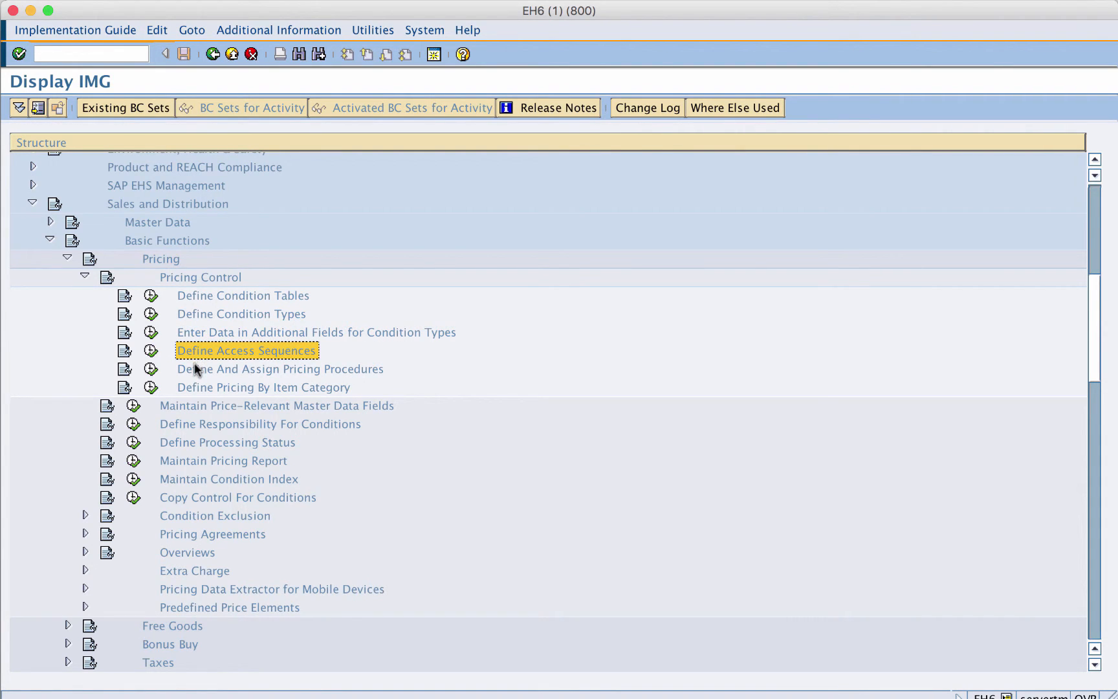
pyautogui.click(194, 368)
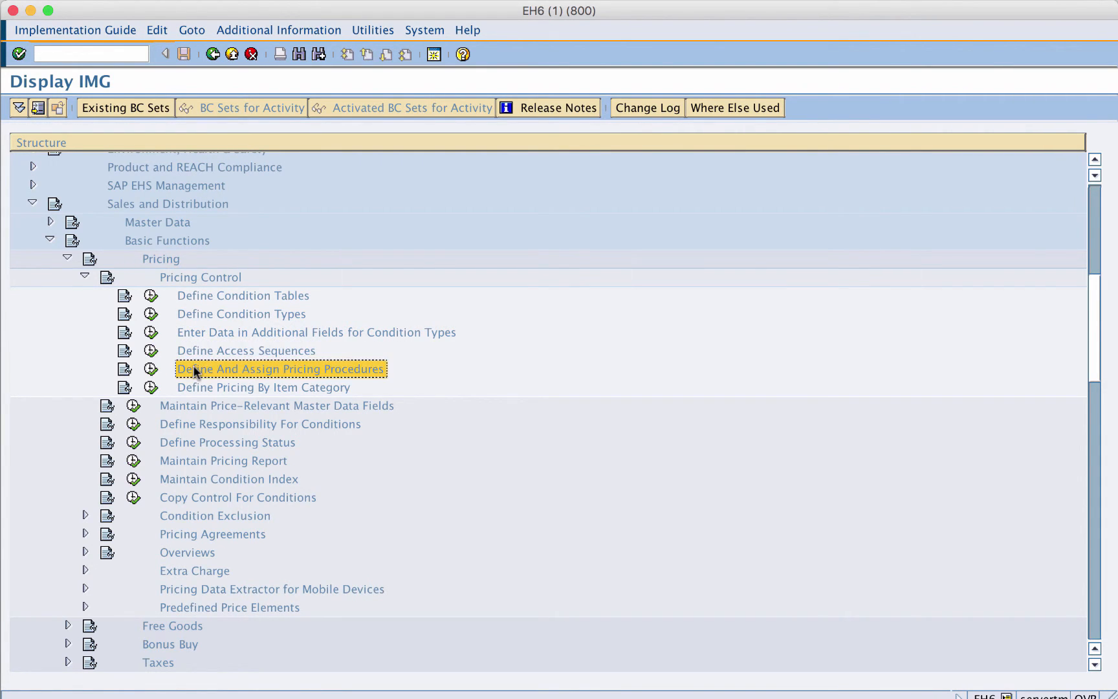
pyautogui.click(194, 387)
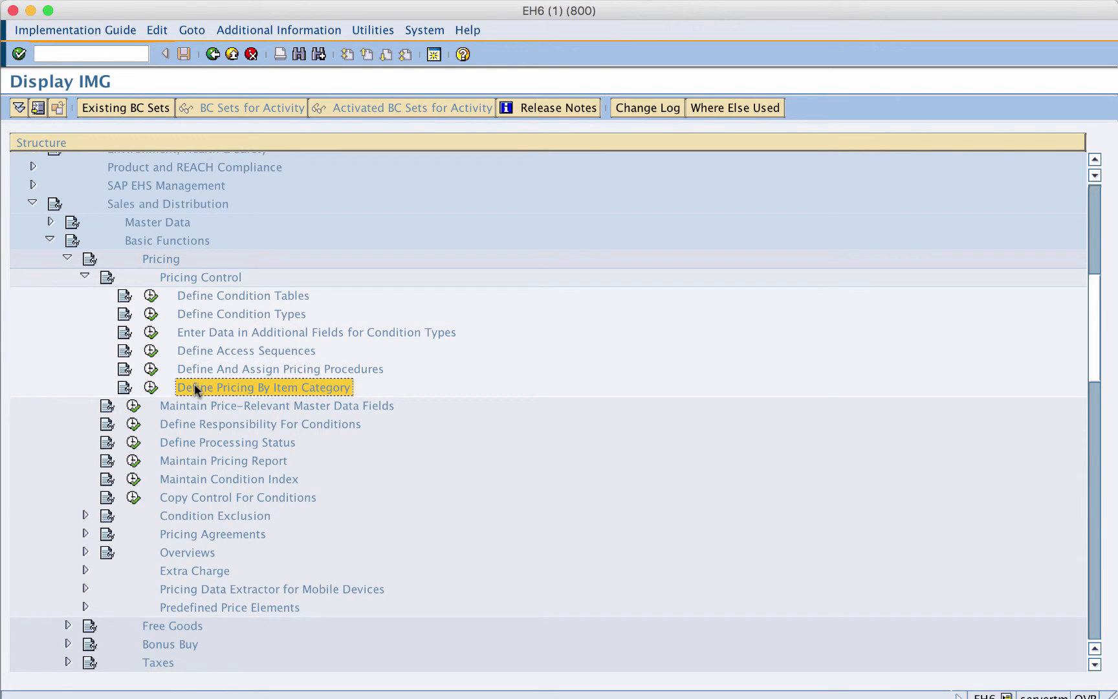
pyautogui.click(192, 368)
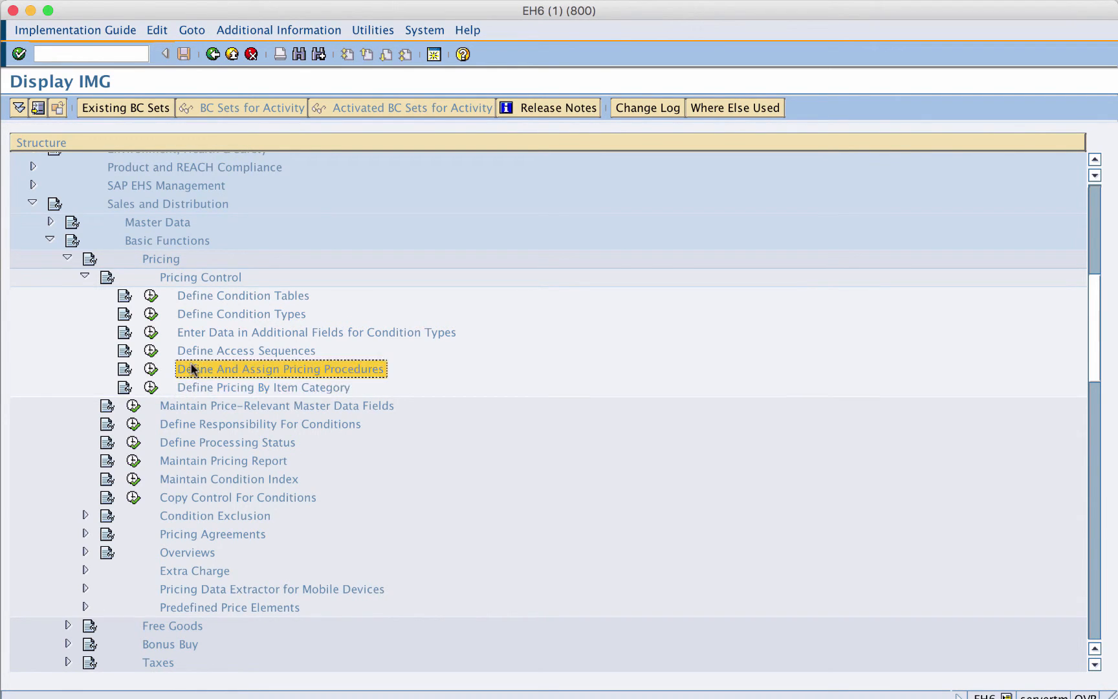
pyautogui.click(151, 371)
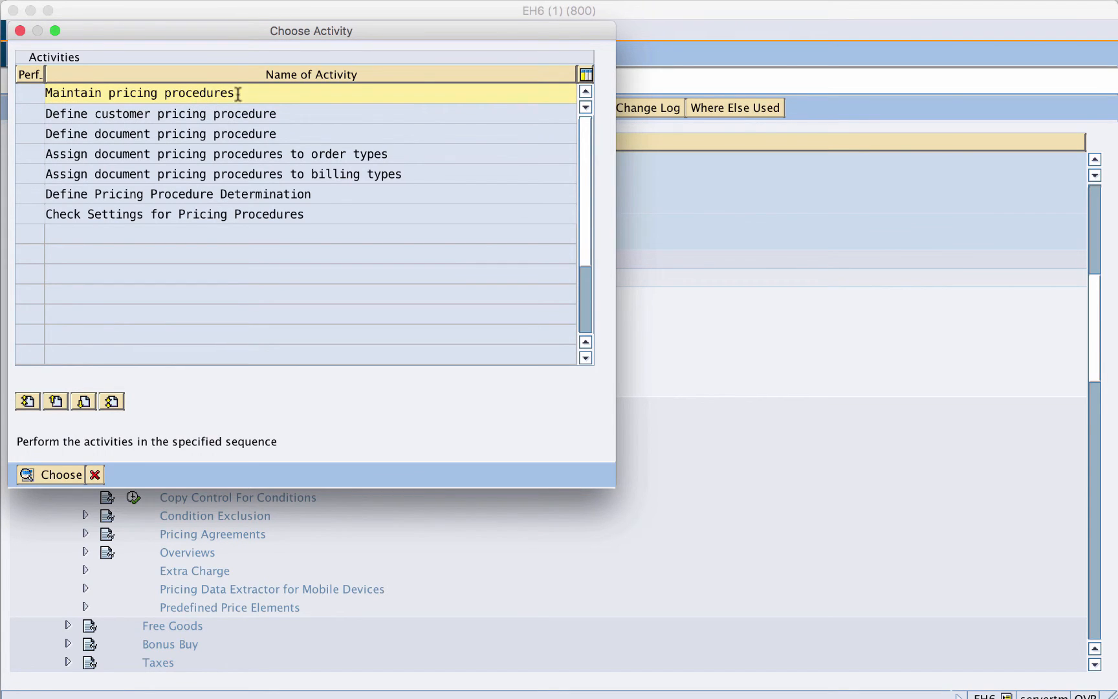
# - Review each activity listed in the pricing procedure activity chooser
pyautogui.moveTo(242, 93); pyautogui.dragTo(45, 94)
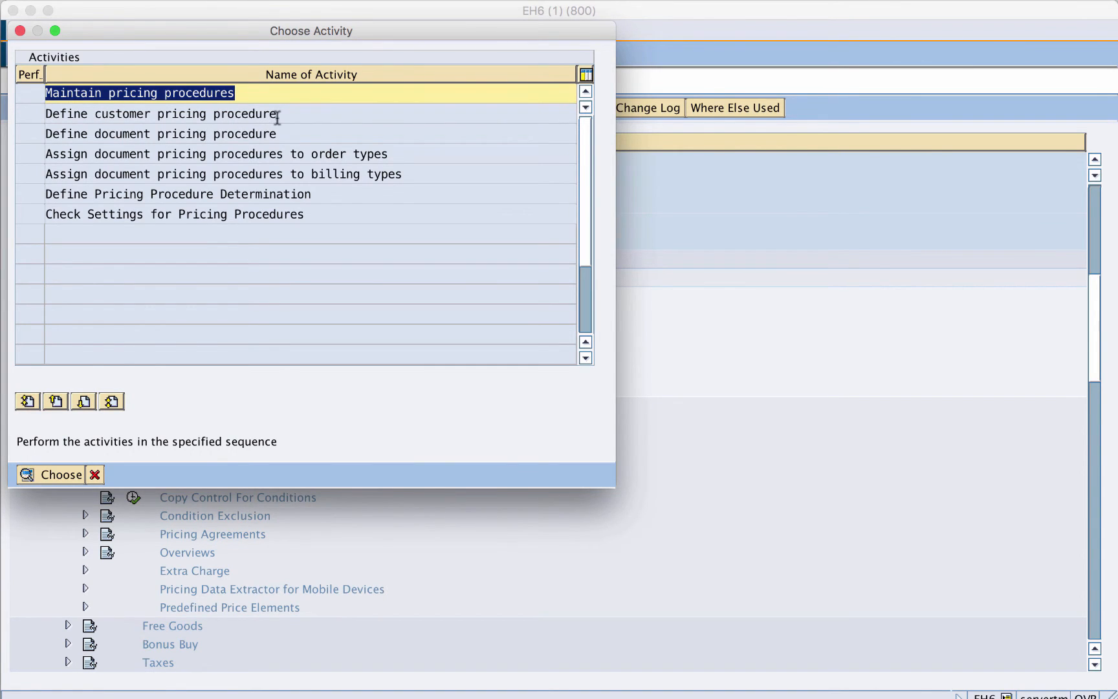
pyautogui.moveTo(283, 115); pyautogui.dragTo(40, 111)
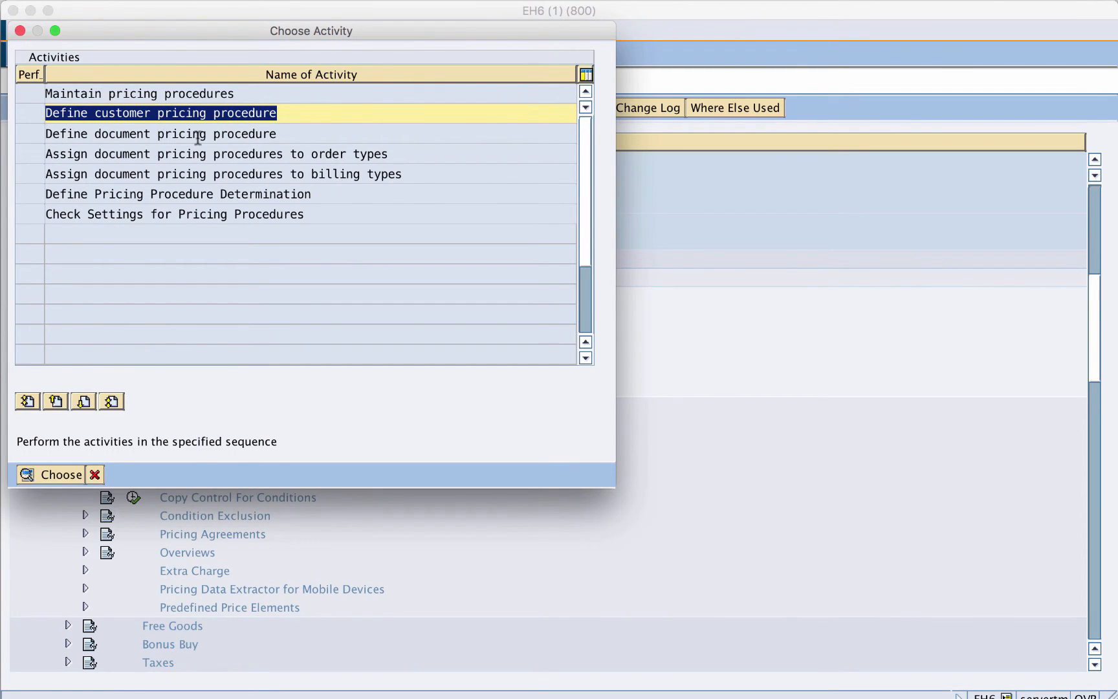
pyautogui.moveTo(283, 137); pyautogui.dragTo(38, 134)
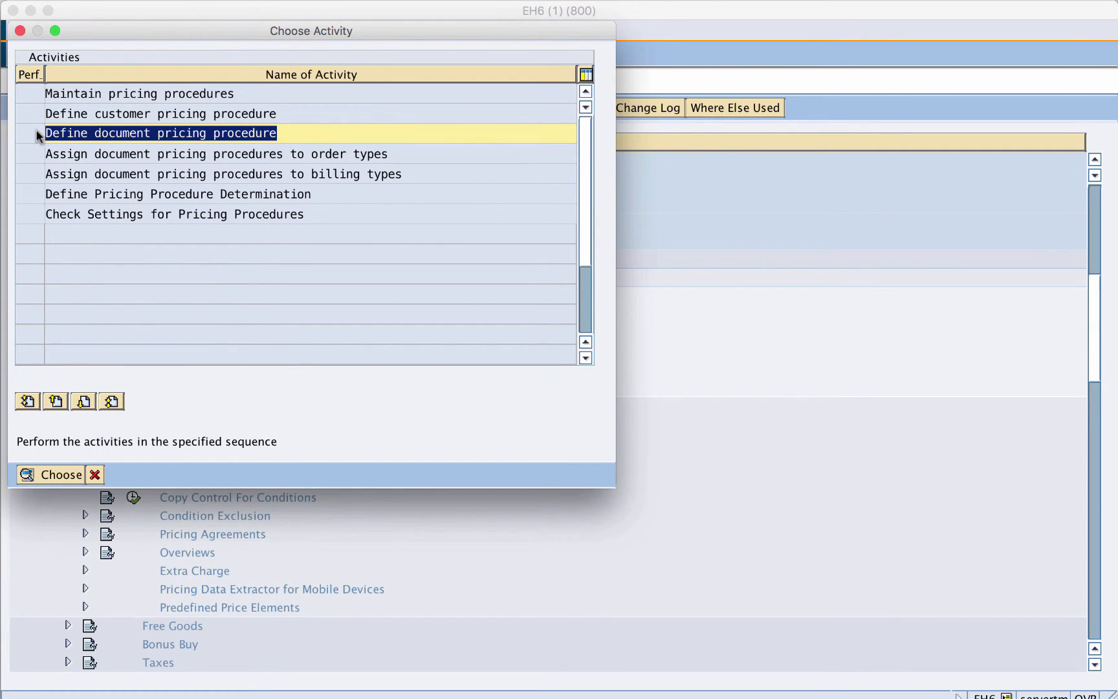
pyautogui.click(396, 155)
pyautogui.moveTo(397, 155); pyautogui.dragTo(32, 157)
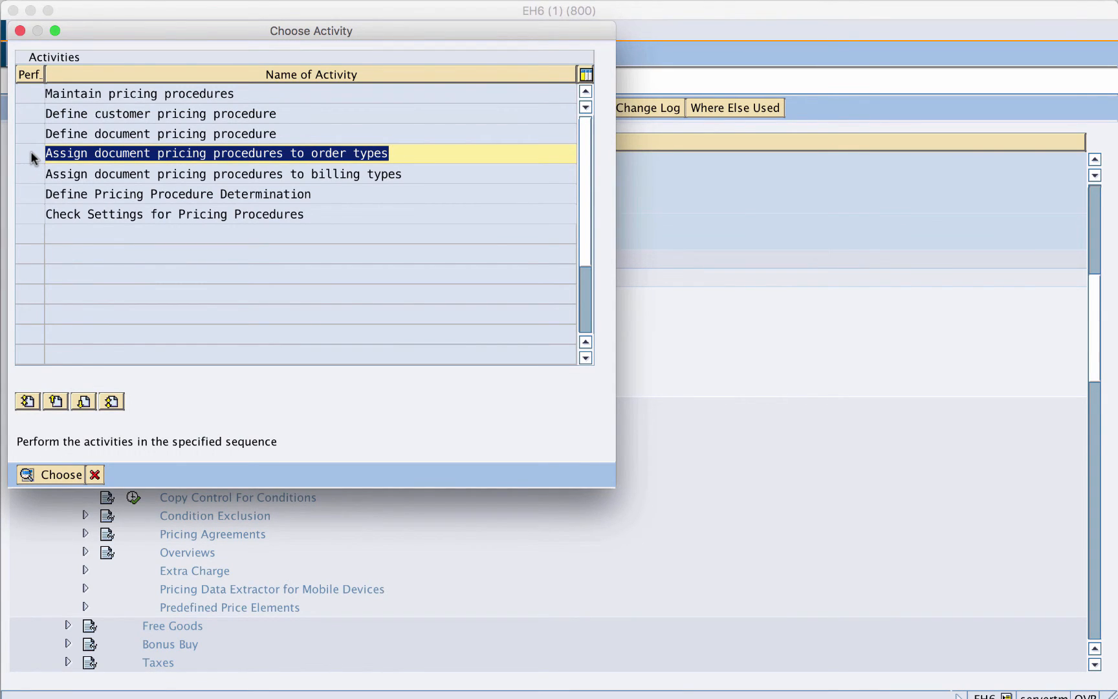
pyautogui.click(413, 176)
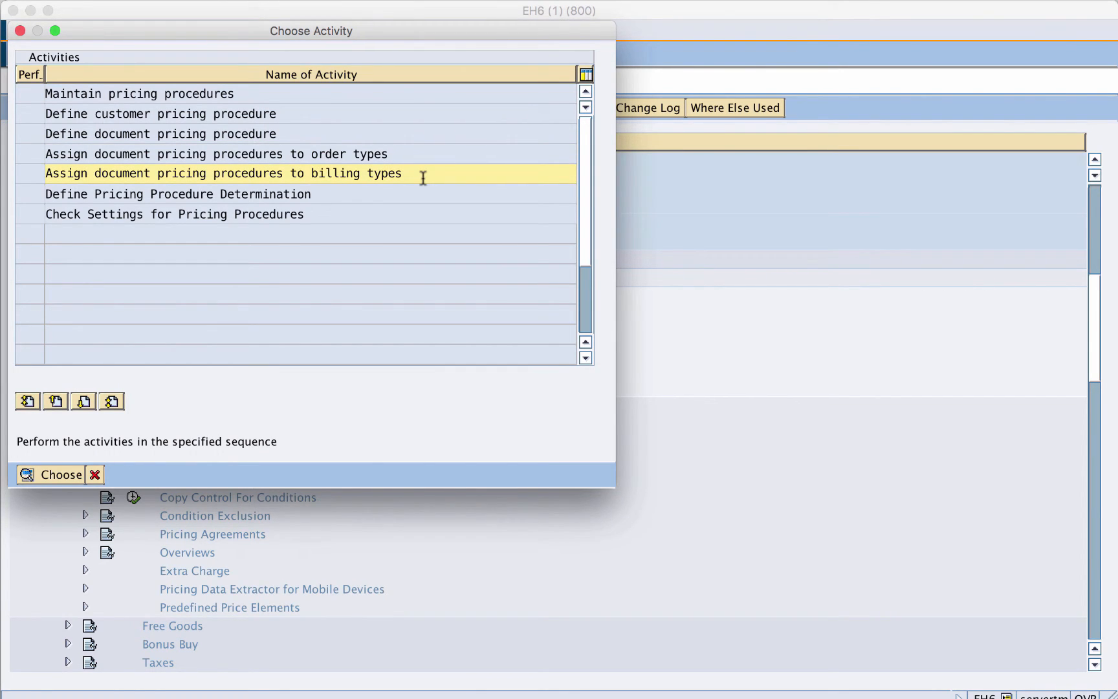
pyautogui.moveTo(130, 184); pyautogui.dragTo(35, 172)
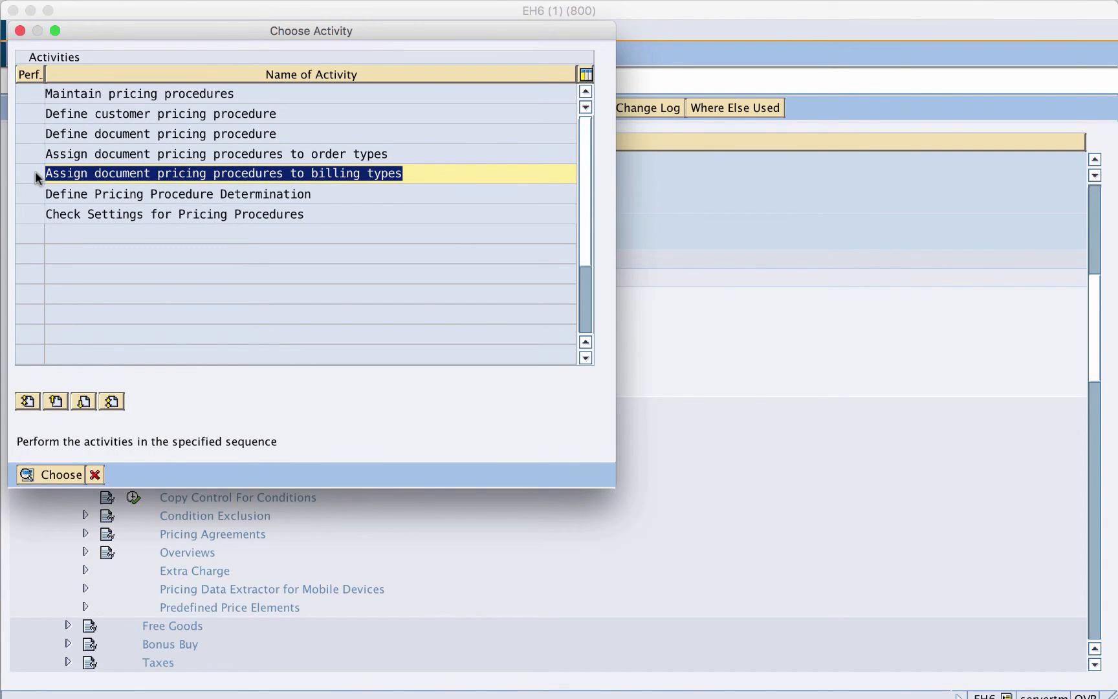
pyautogui.click(322, 194)
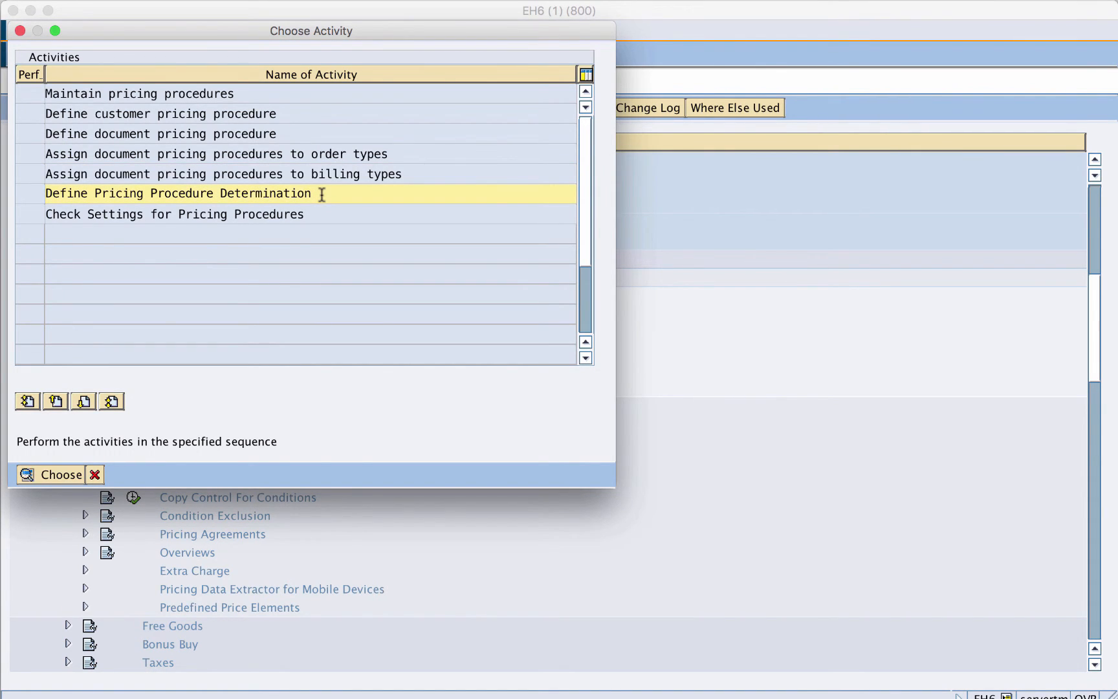
pyautogui.moveTo(322, 194); pyautogui.dragTo(32, 197)
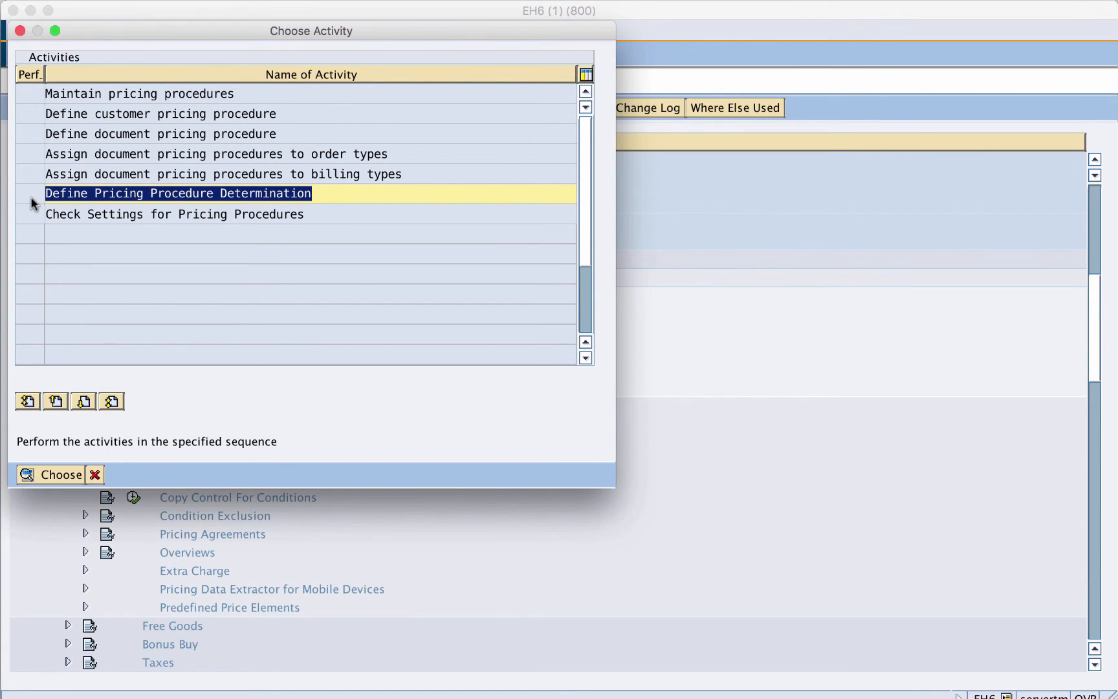
pyautogui.click(320, 215)
pyautogui.moveTo(320, 215); pyautogui.dragTo(43, 211)
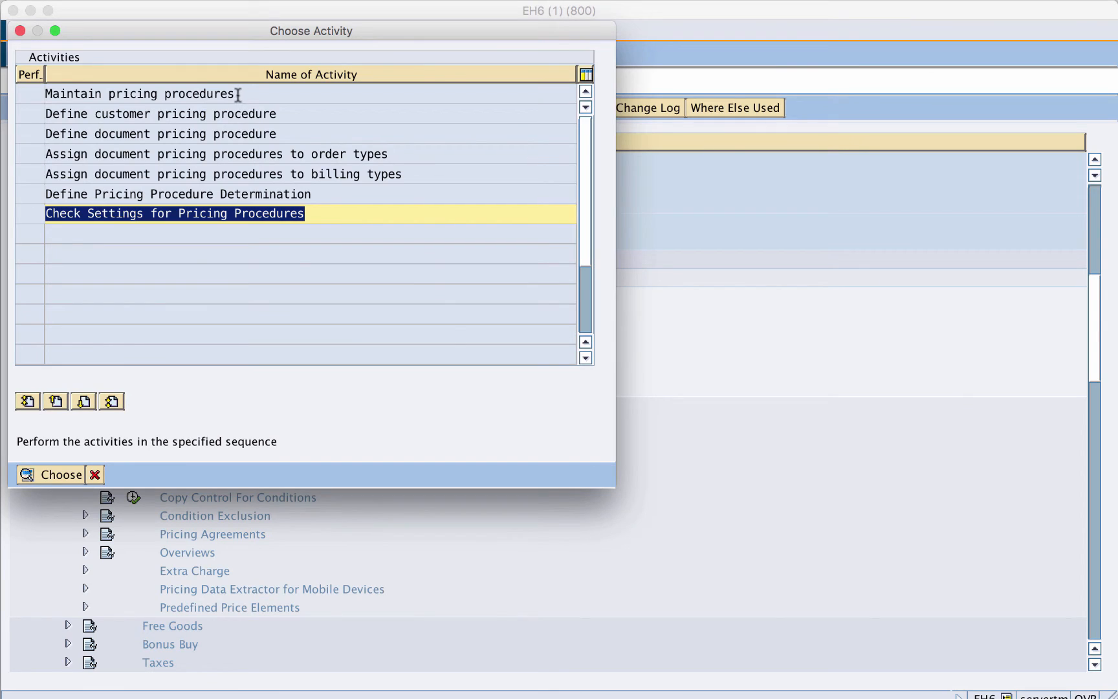
pyautogui.moveTo(237, 95); pyautogui.dragTo(46, 97)
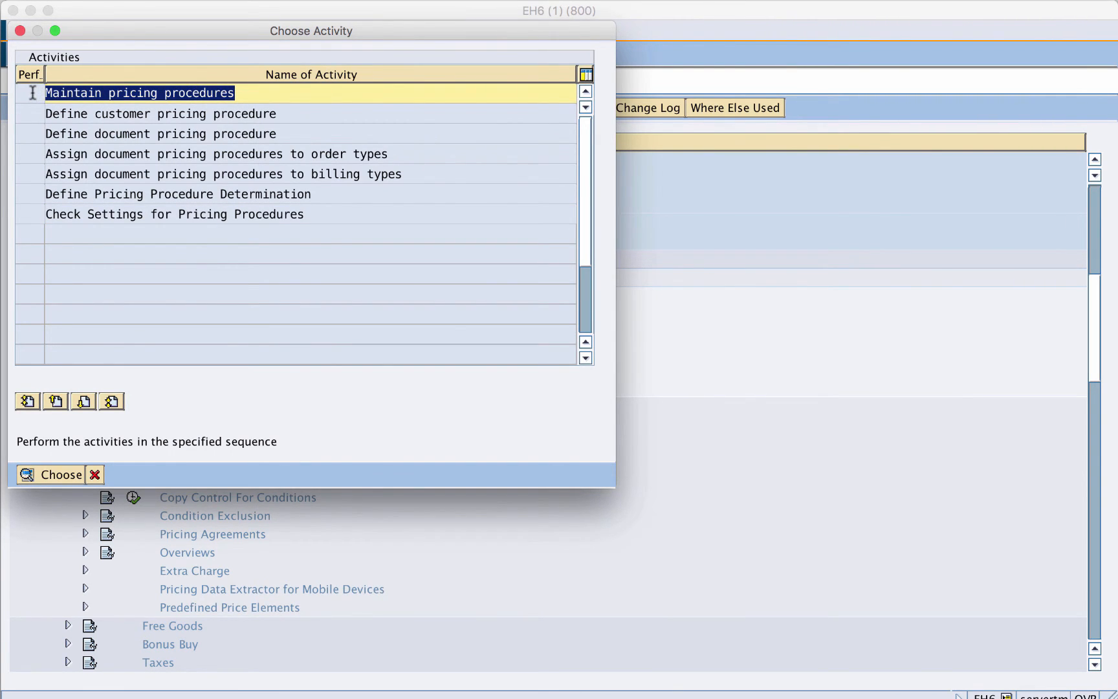
pyautogui.click(33, 93)
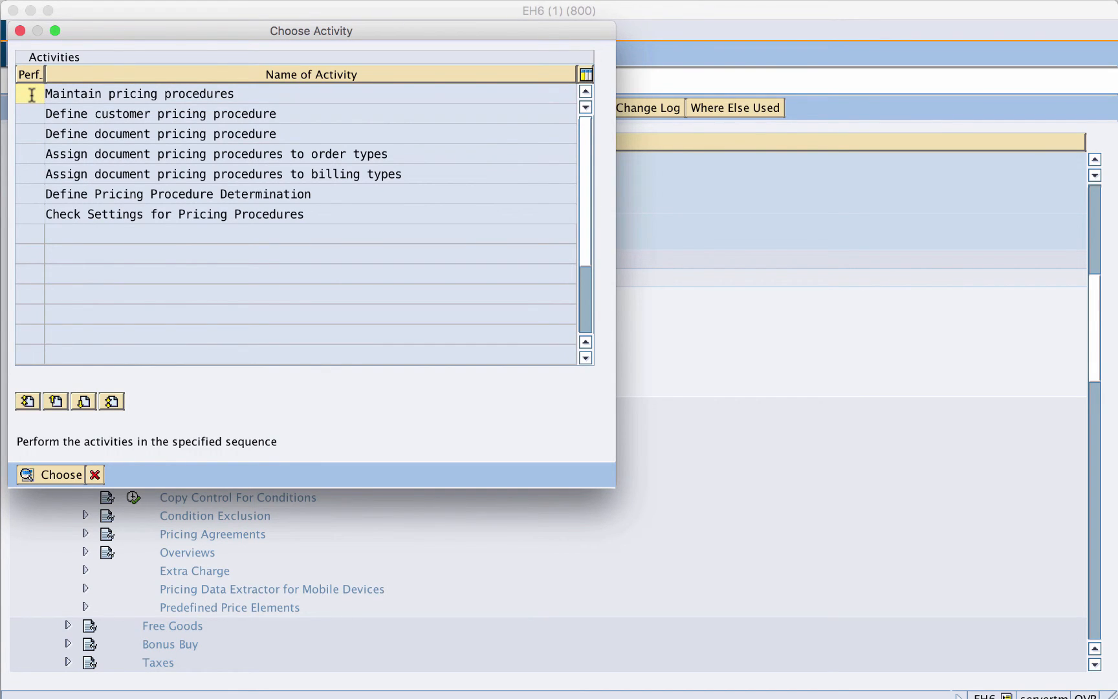
# - Choose Maintain pricing procedures and switch the procedures overview to display mode
pyautogui.click(52, 476)
pyautogui.click(52, 476)
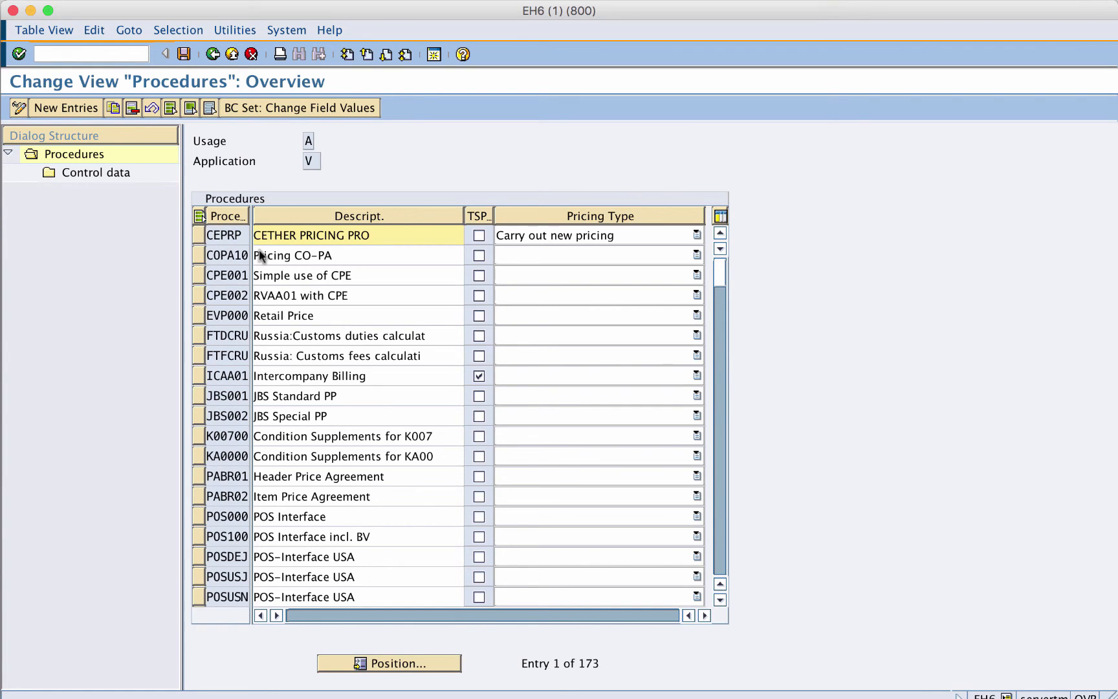
pyautogui.click(19, 110)
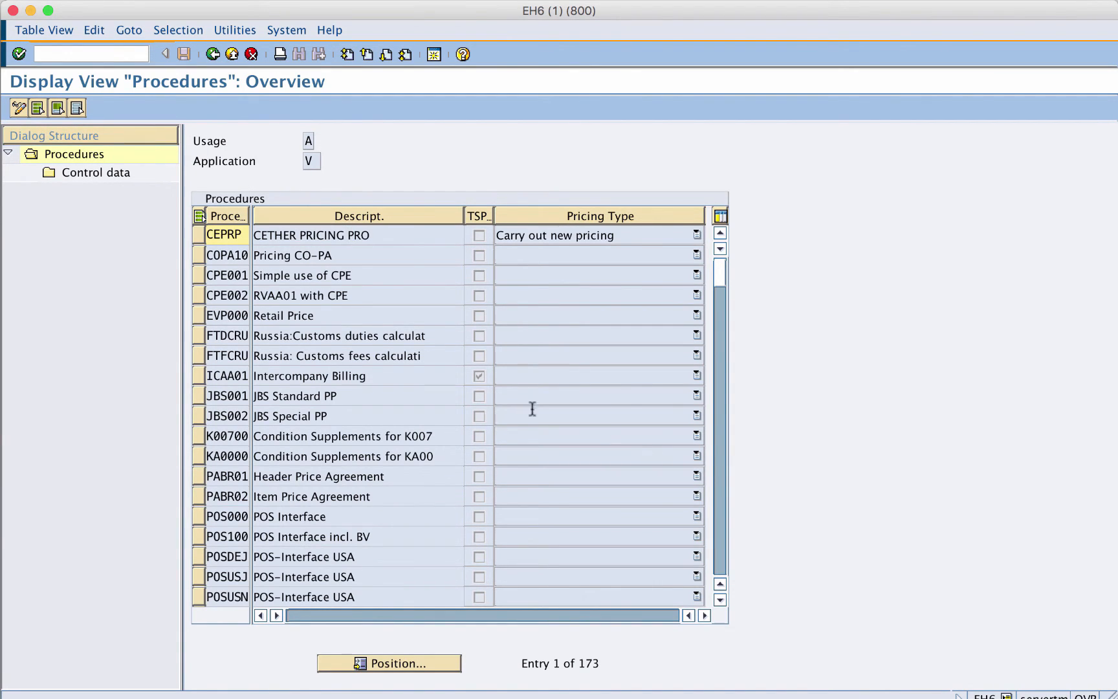
# - Widen the Procedure column and examine the first pricing procedures listed
pyautogui.moveTo(250, 220); pyautogui.dragTo(290, 220)
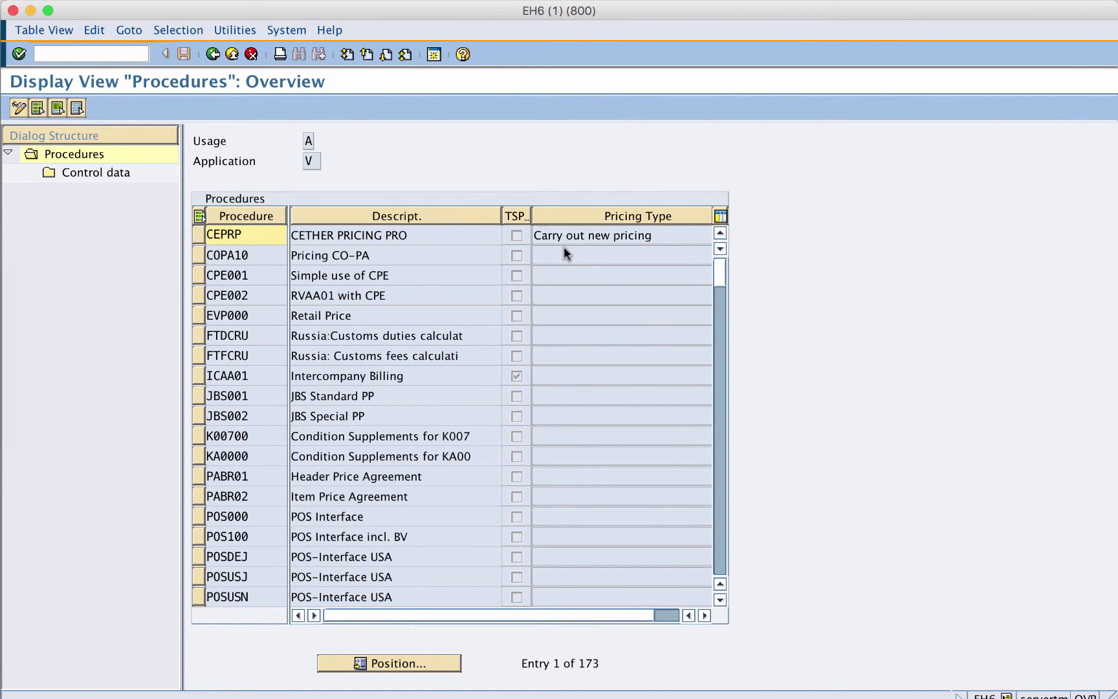
pyautogui.click(198, 237)
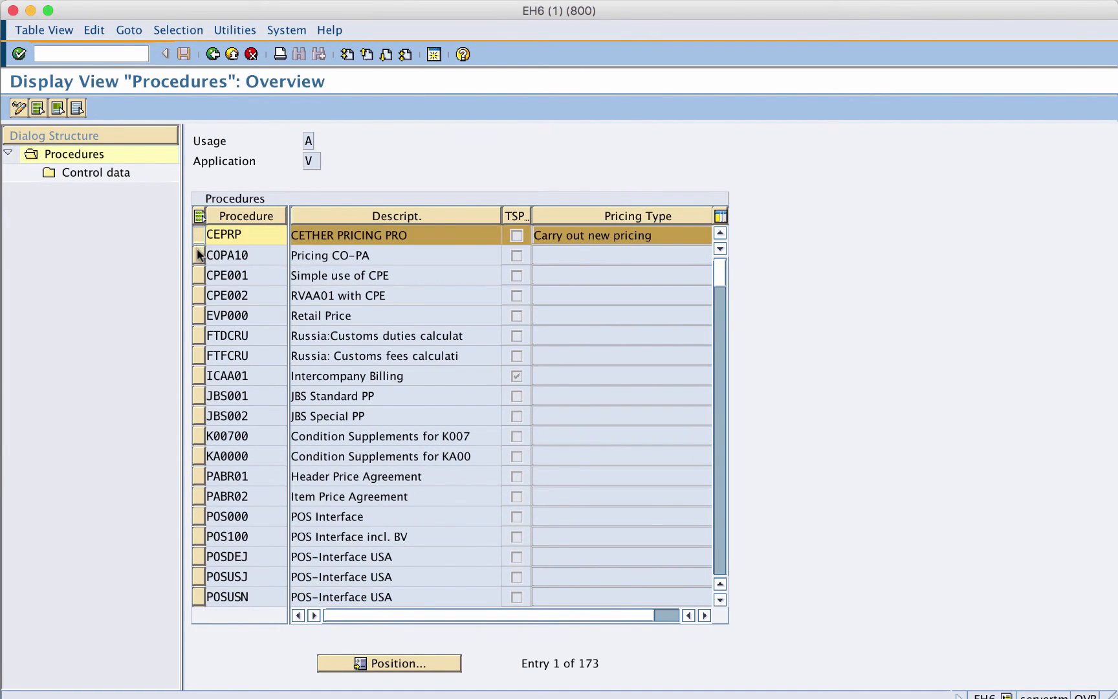
pyautogui.click(199, 255)
pyautogui.click(200, 276)
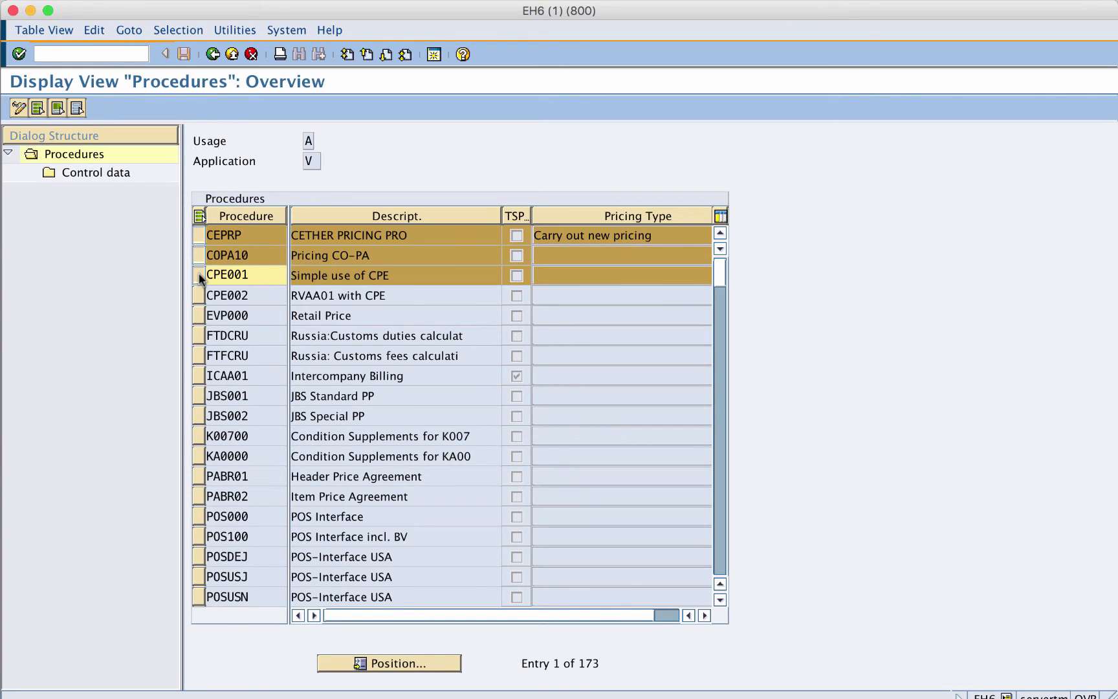
pyautogui.click(200, 276)
pyautogui.click(199, 255)
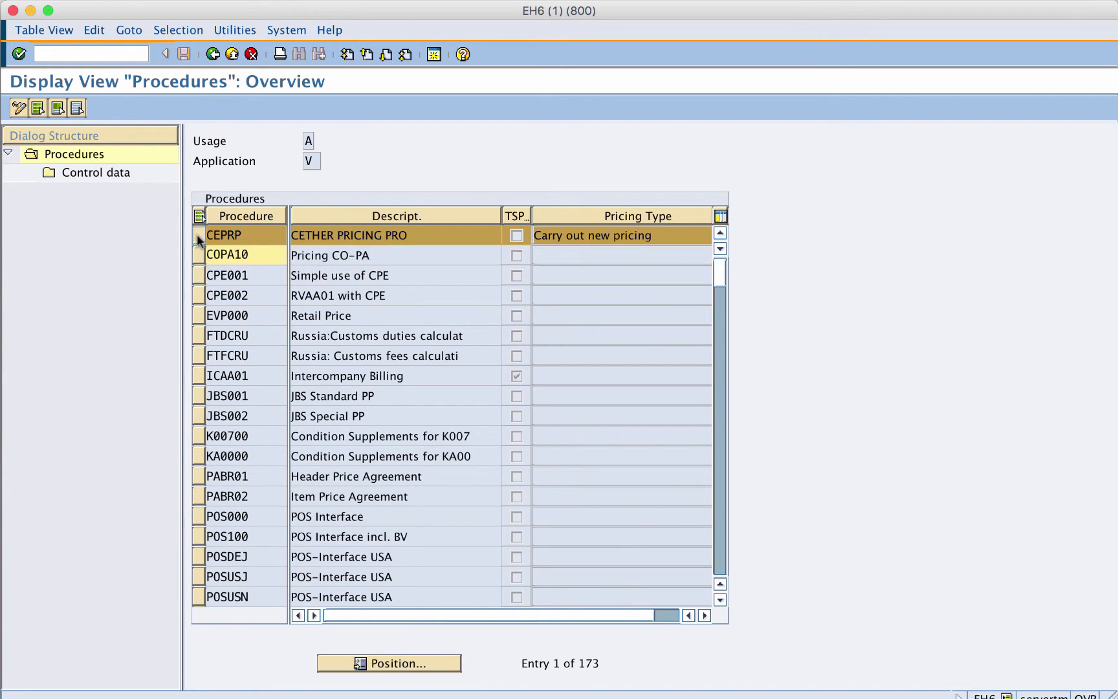
pyautogui.click(199, 236)
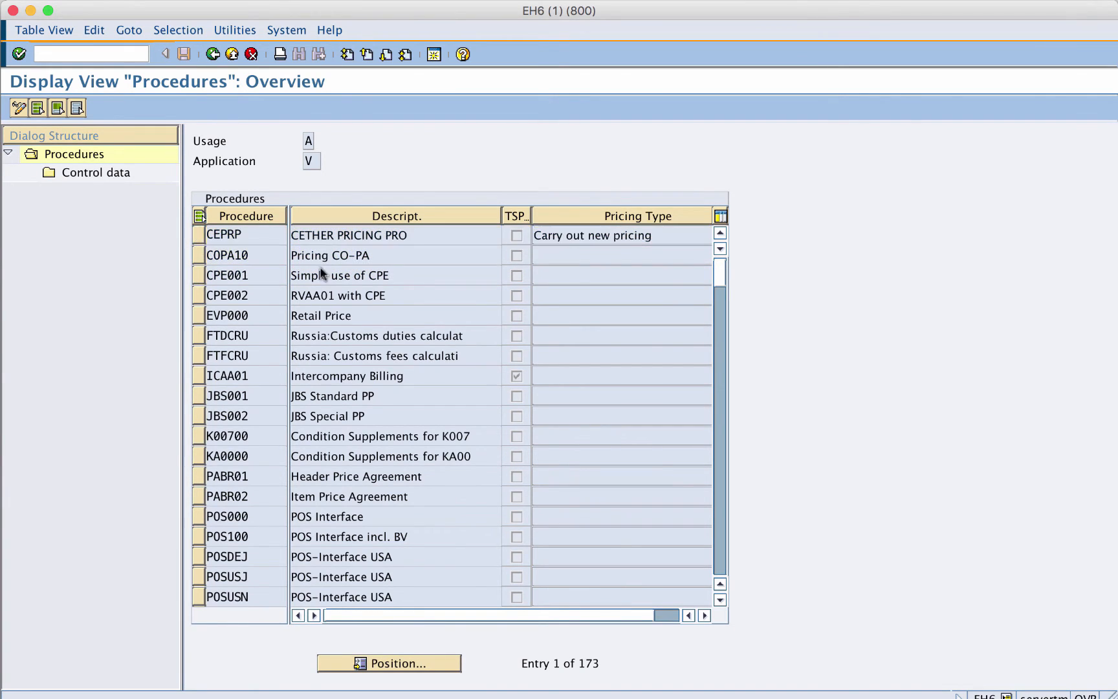
pyautogui.click(722, 520)
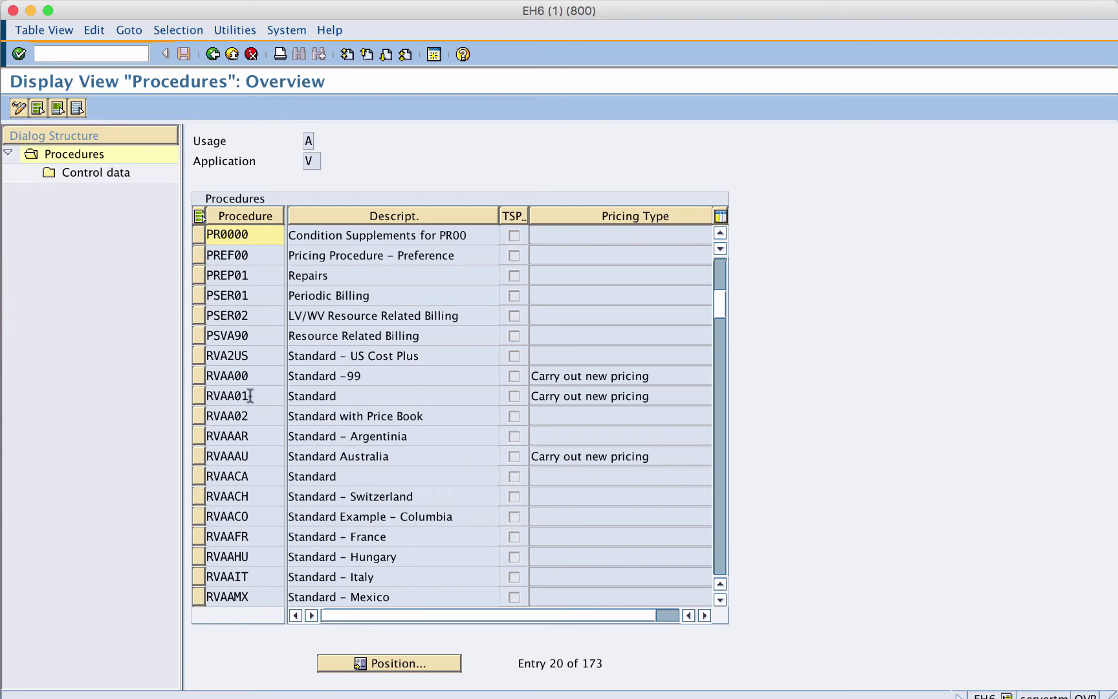
# - Highlight the RVAA01 Standard pricing procedure and widen the TSPP column to read its header
pyautogui.click(199, 398)
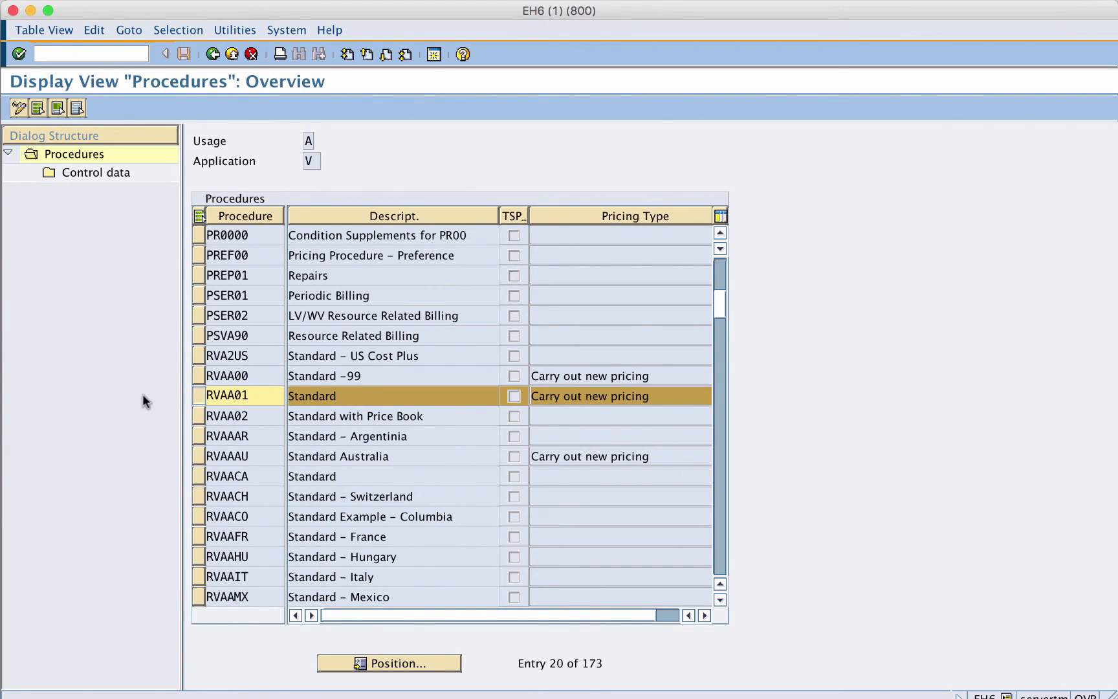
pyautogui.click(515, 397)
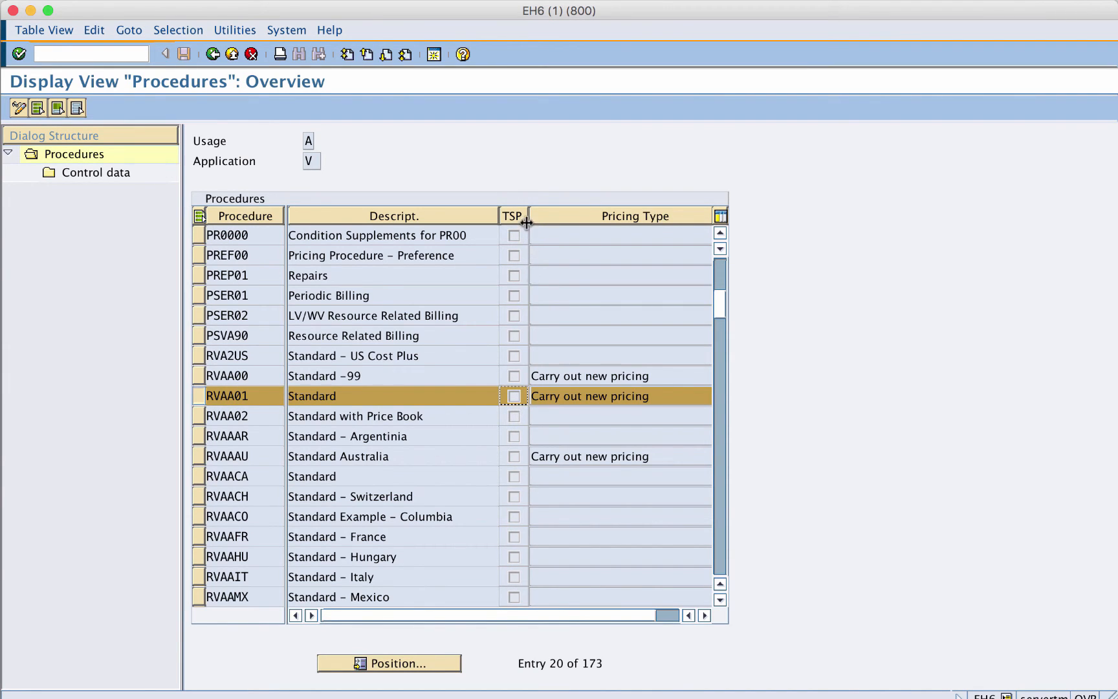
pyautogui.moveTo(529, 217); pyautogui.dragTo(539, 218)
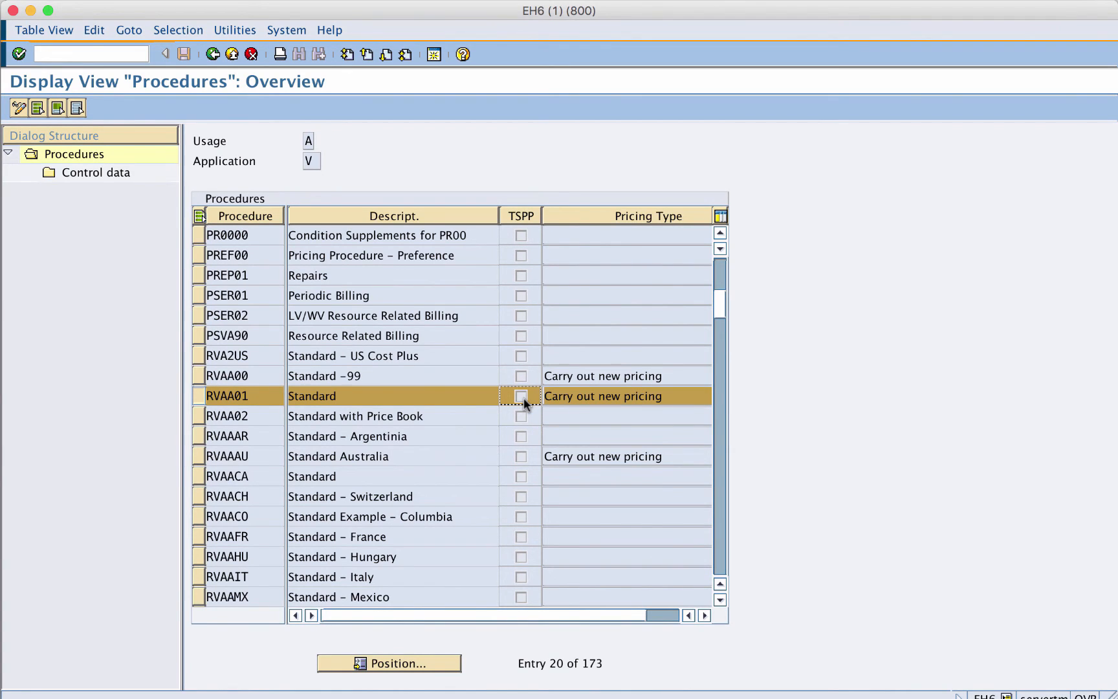
# - Scroll through the whole pricing procedures list to the end and back to RVAA01
pyautogui.click(721, 526)
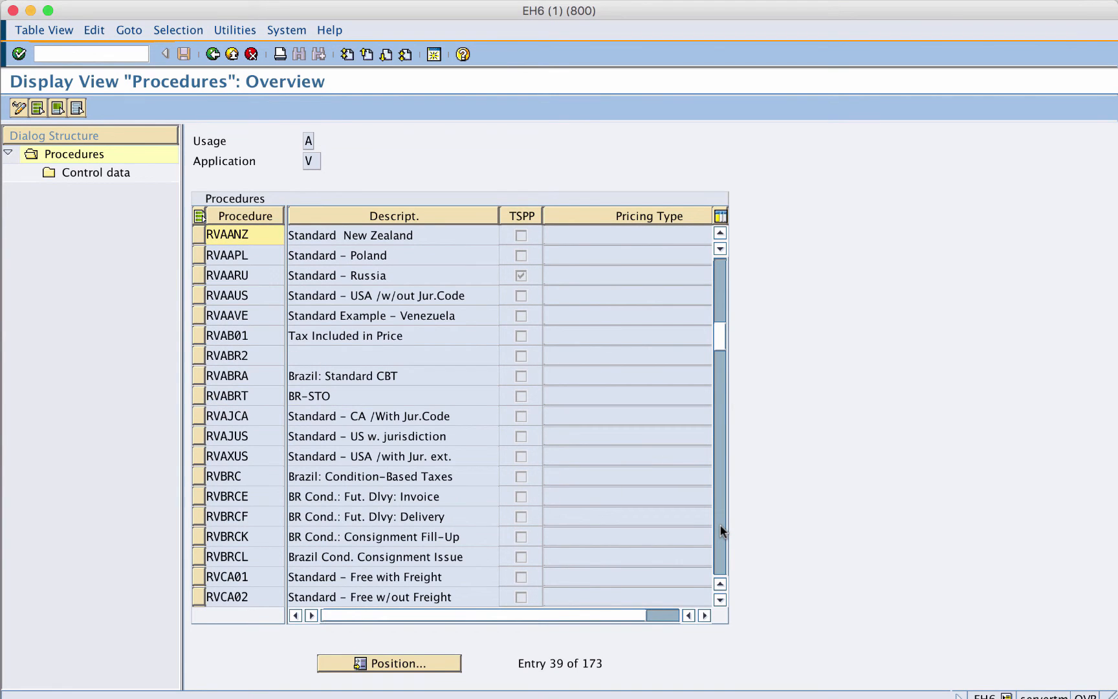
pyautogui.click(720, 531)
pyautogui.click(720, 530)
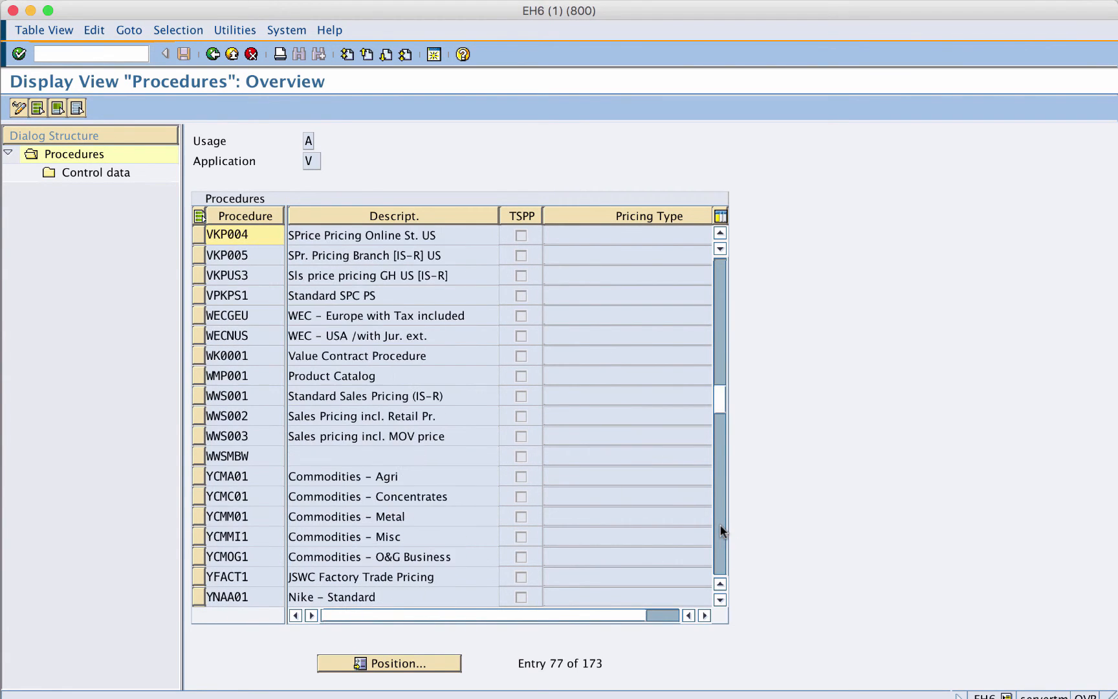
pyautogui.click(721, 530)
pyautogui.click(720, 531)
pyautogui.click(720, 531)
pyautogui.click(720, 531)
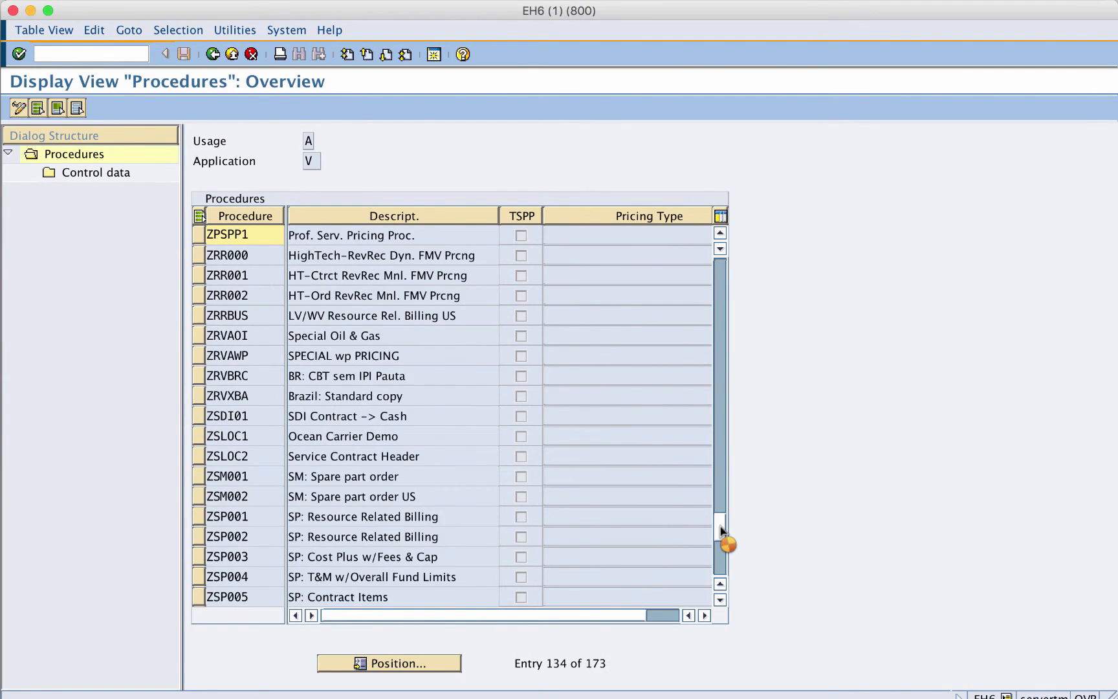
pyautogui.click(721, 531)
pyautogui.click(722, 563)
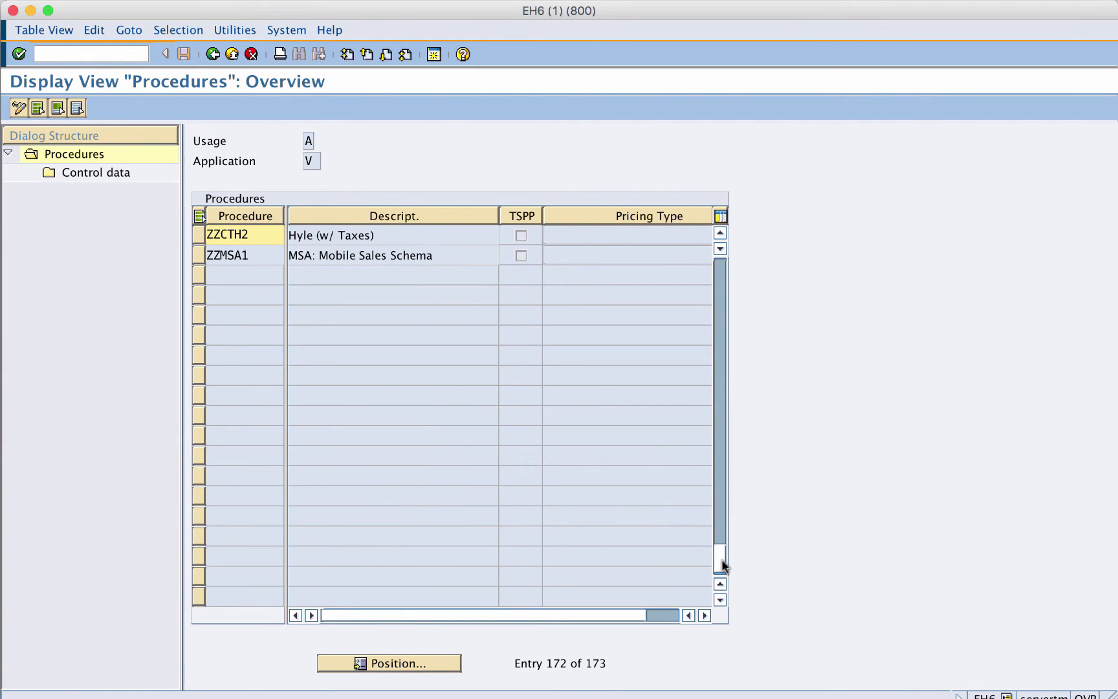
pyautogui.click(721, 275)
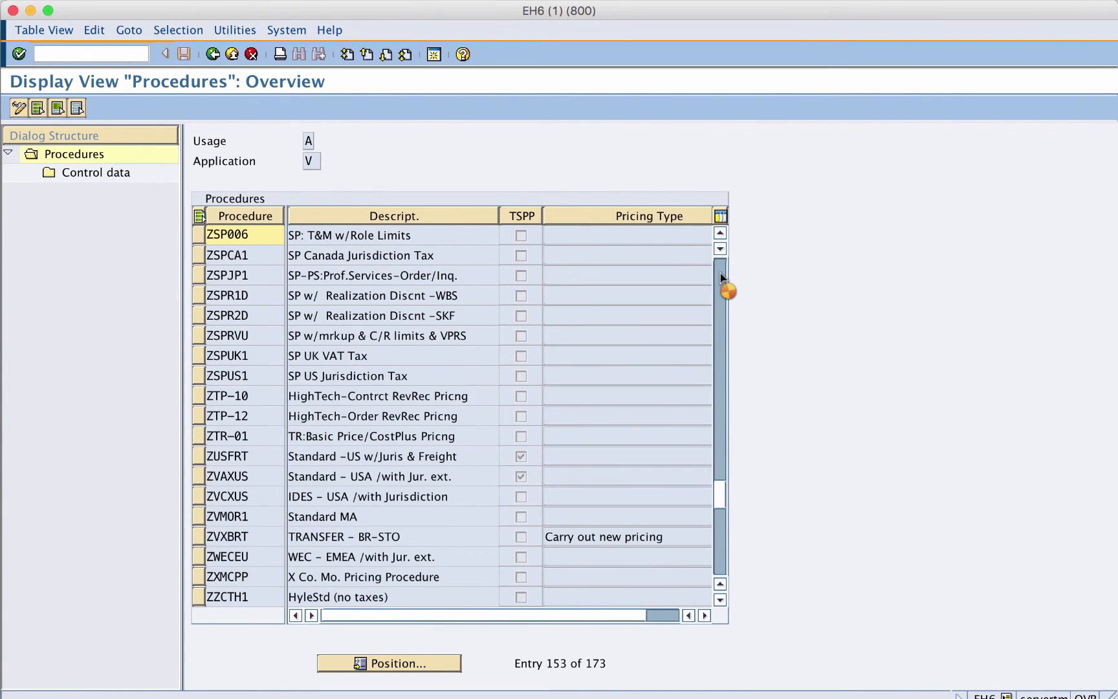
pyautogui.click(721, 277)
pyautogui.click(721, 277)
pyautogui.click(721, 276)
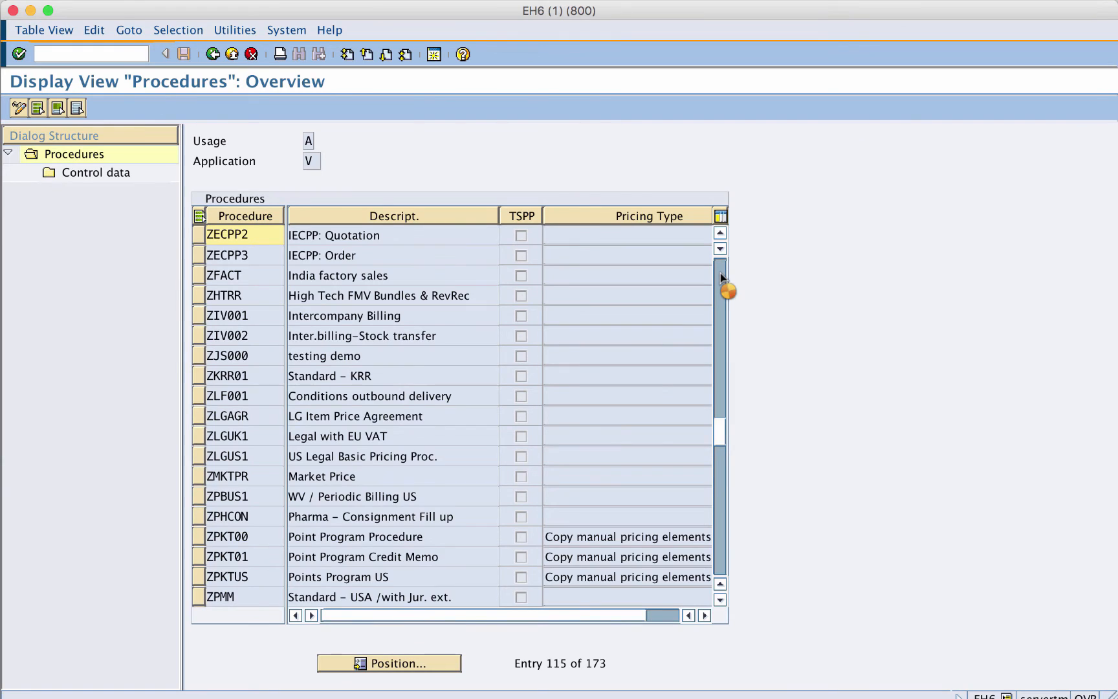
pyautogui.click(721, 277)
pyautogui.click(721, 276)
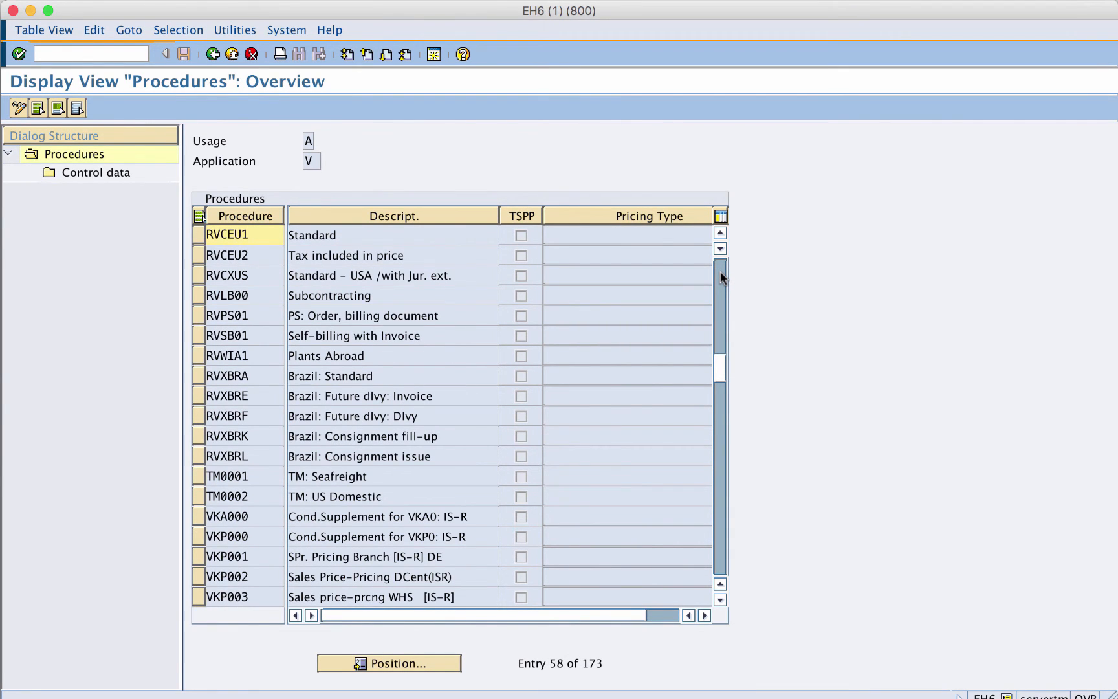
pyautogui.click(721, 276)
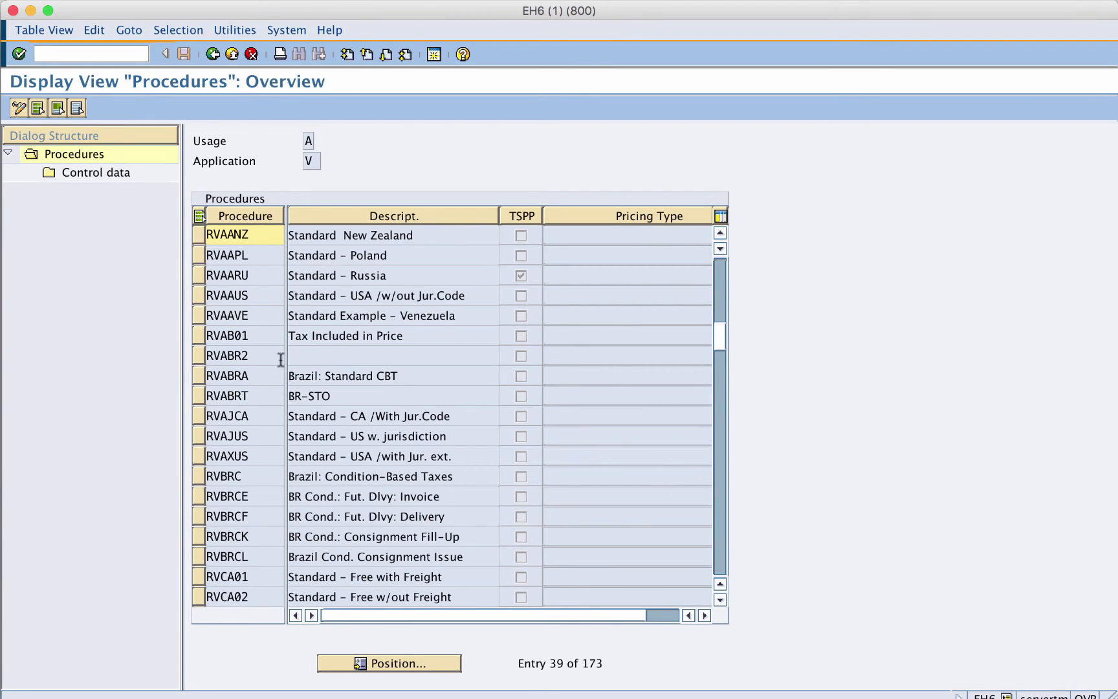
pyautogui.click(719, 278)
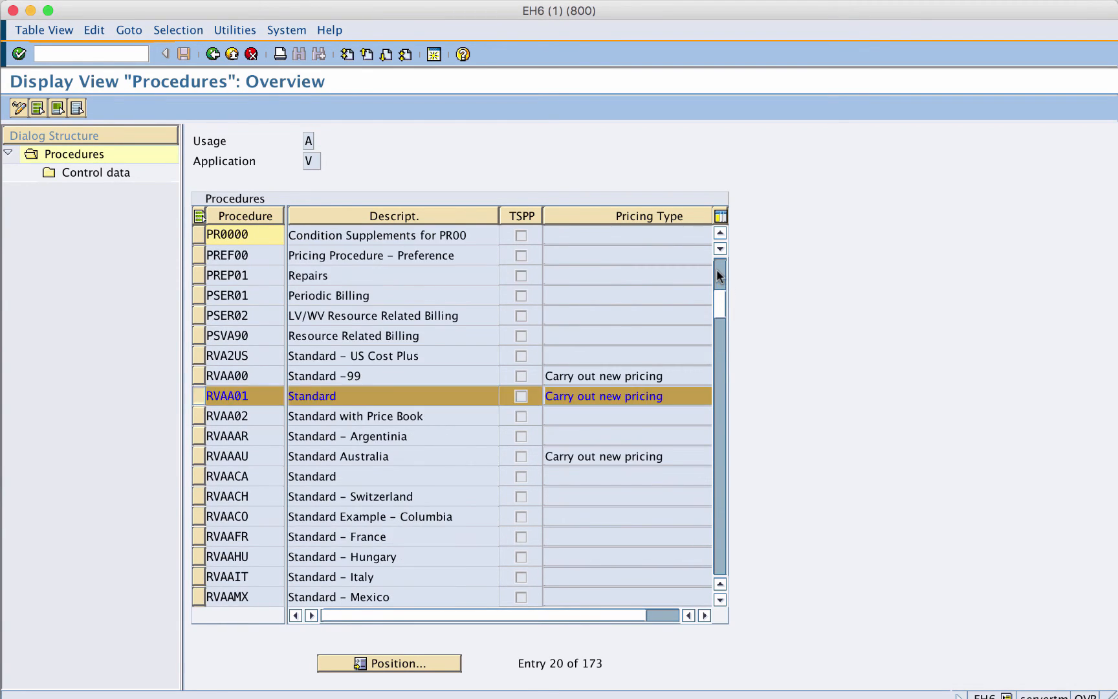
# - Select the RVAA01 Standard procedure and open its Control data
pyautogui.click(195, 393)
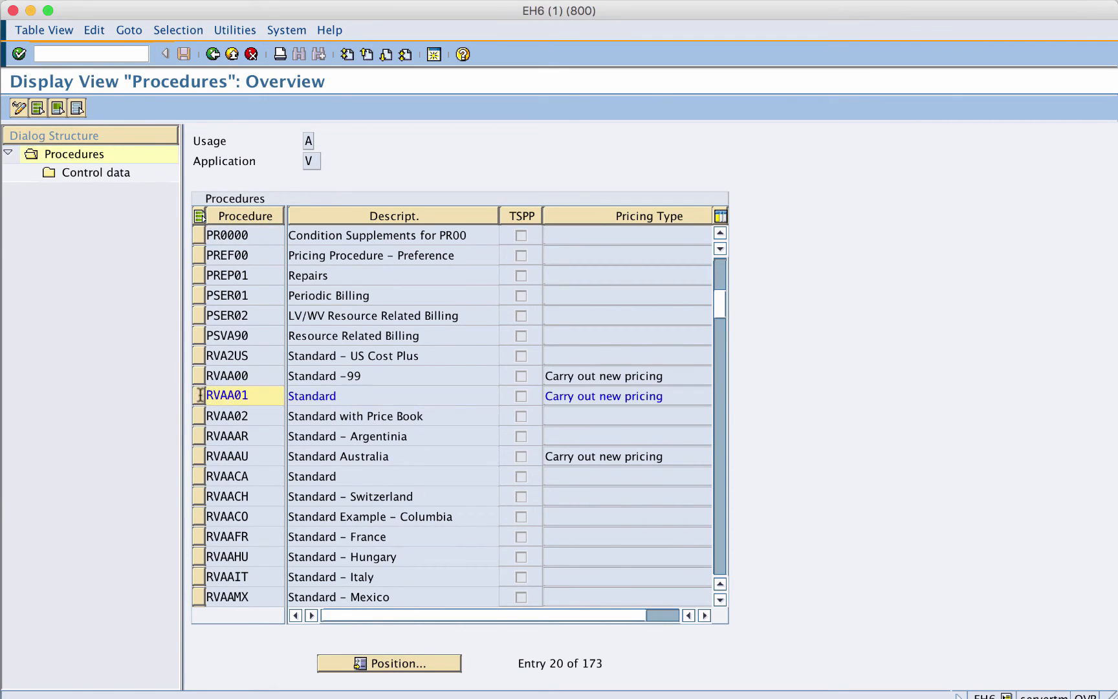
pyautogui.click(77, 109)
pyautogui.click(196, 396)
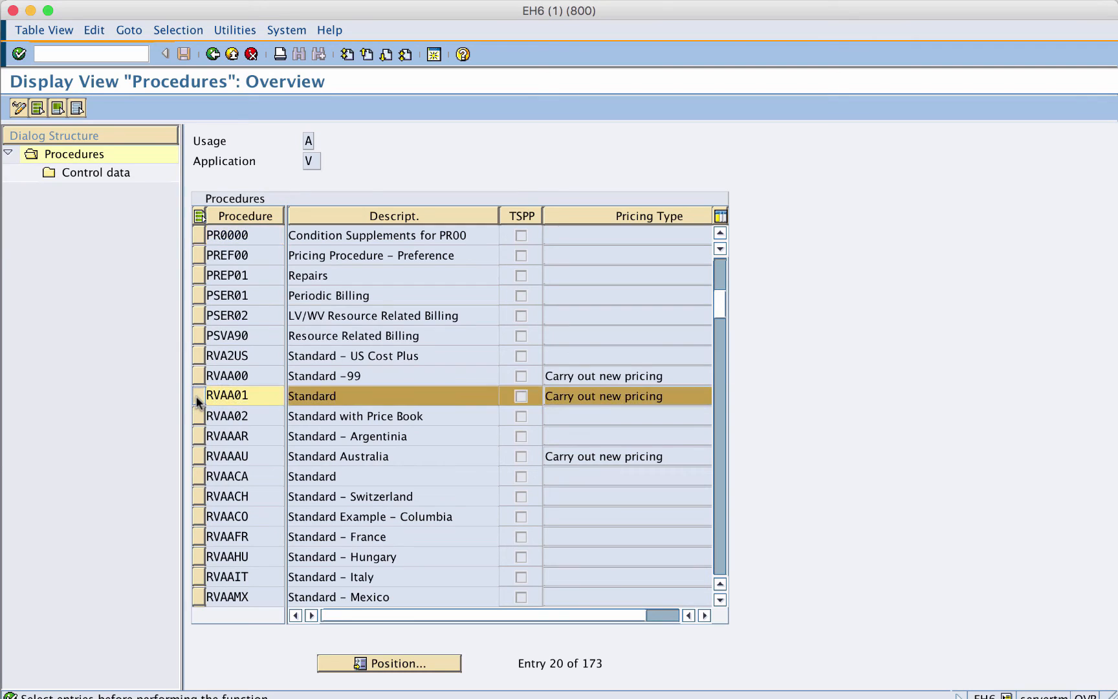
pyautogui.click(97, 172)
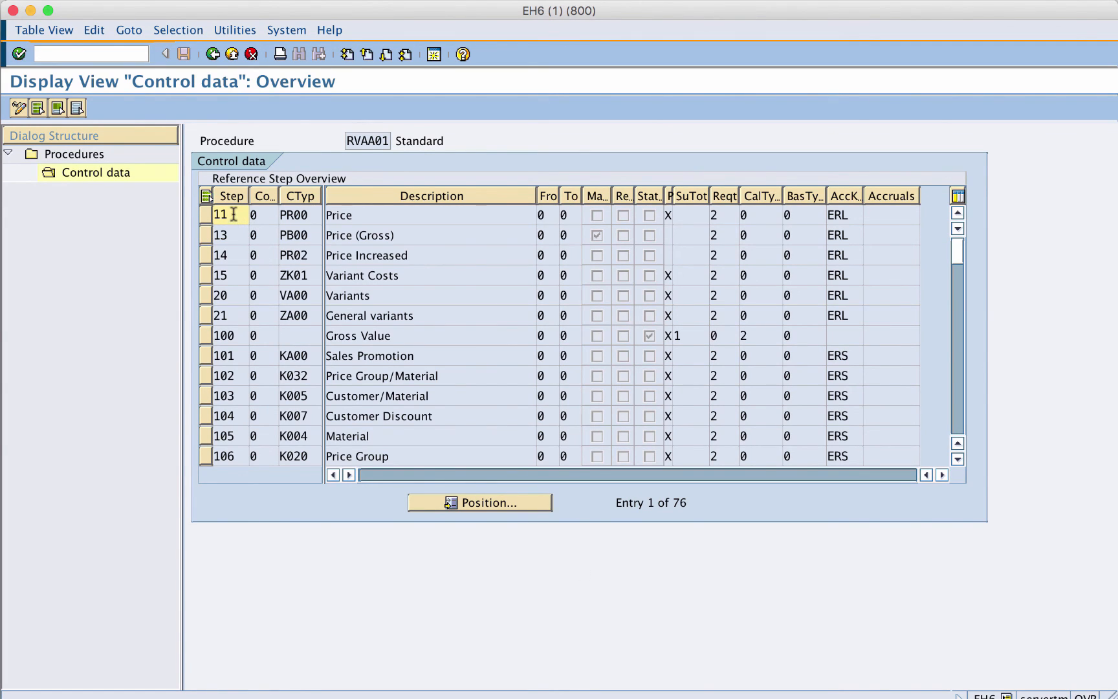
# - Examine the first condition steps of RVAA01, including the PR00 price and variant cost rows
pyautogui.click(263, 214)
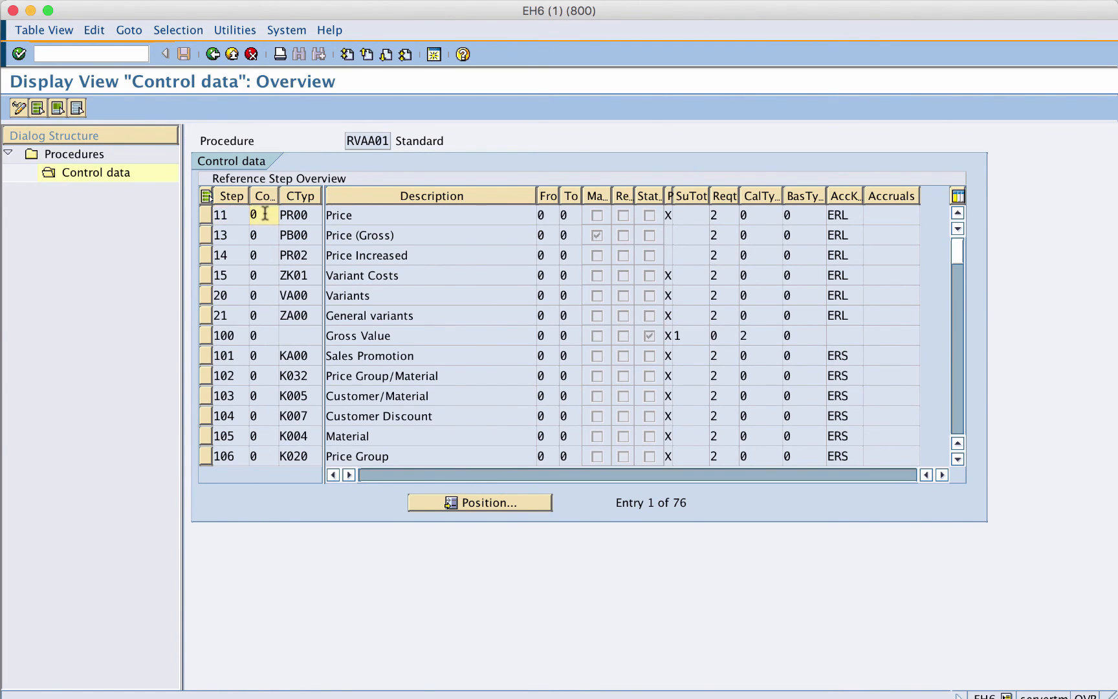
pyautogui.click(304, 214)
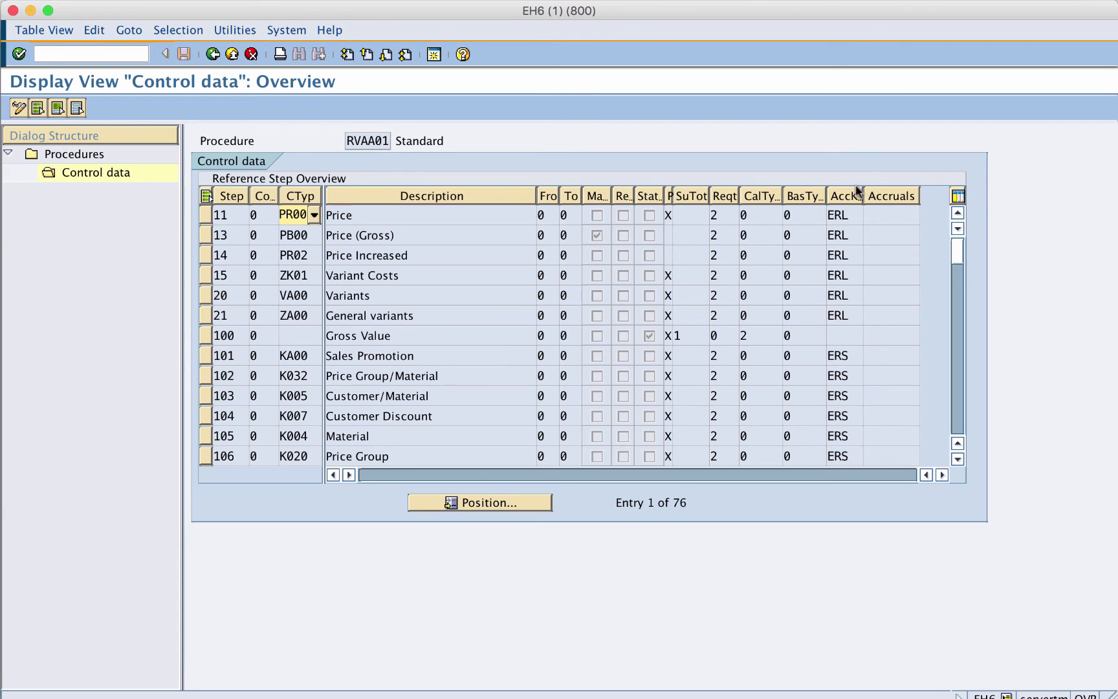
pyautogui.click(205, 215)
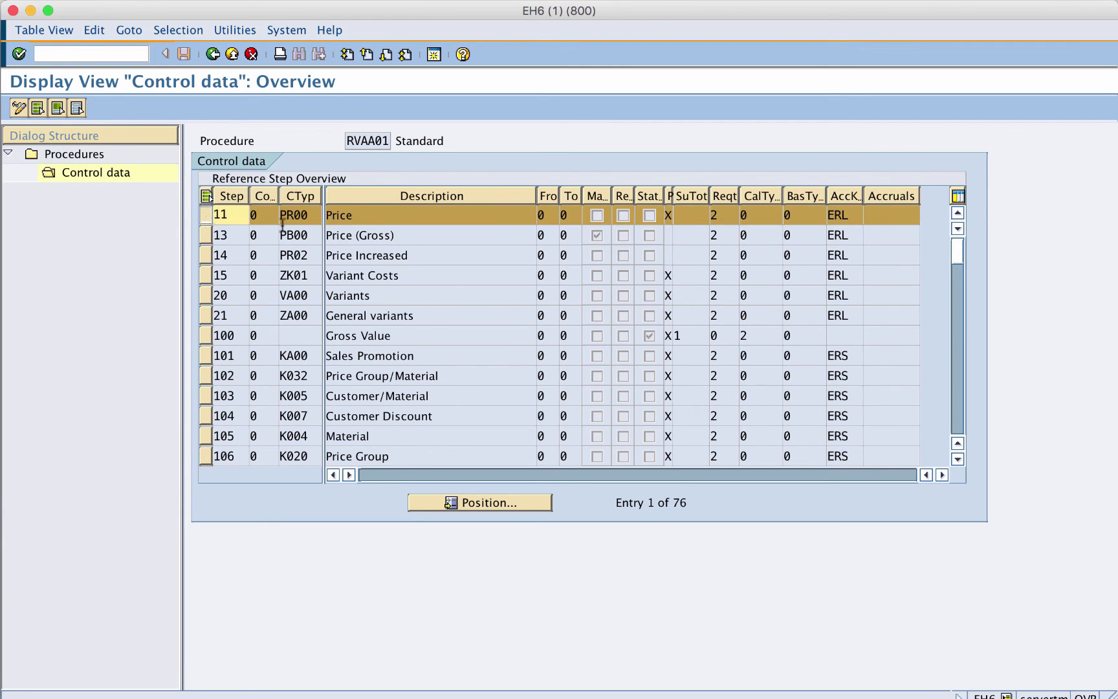
pyautogui.click(207, 234)
pyautogui.click(205, 255)
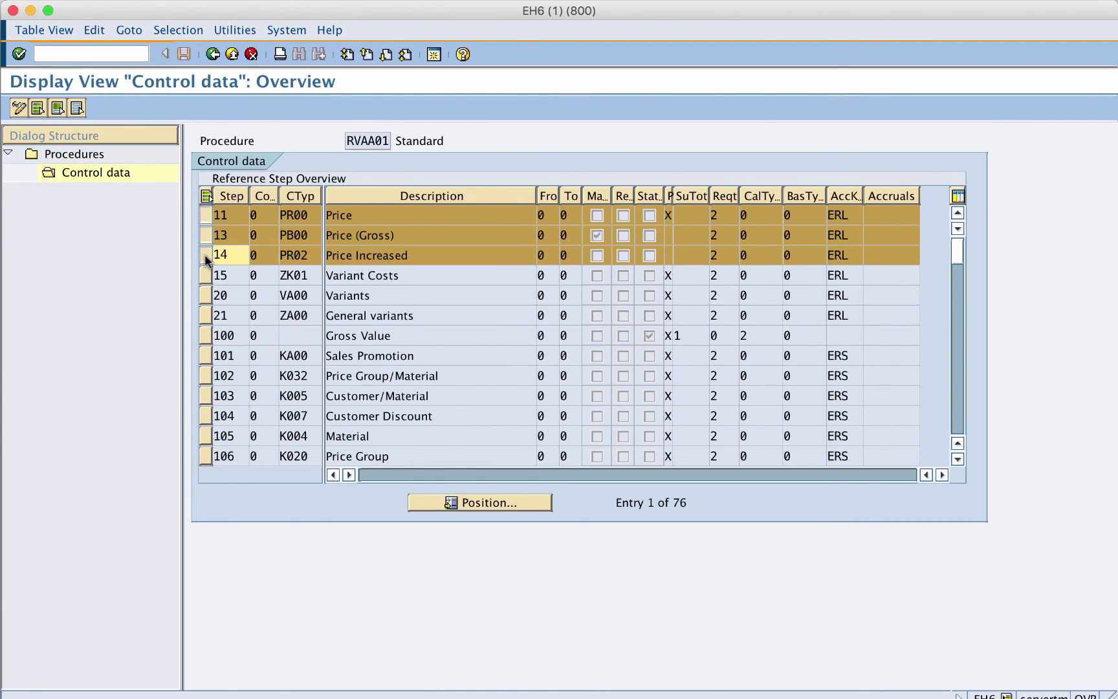
pyautogui.click(205, 276)
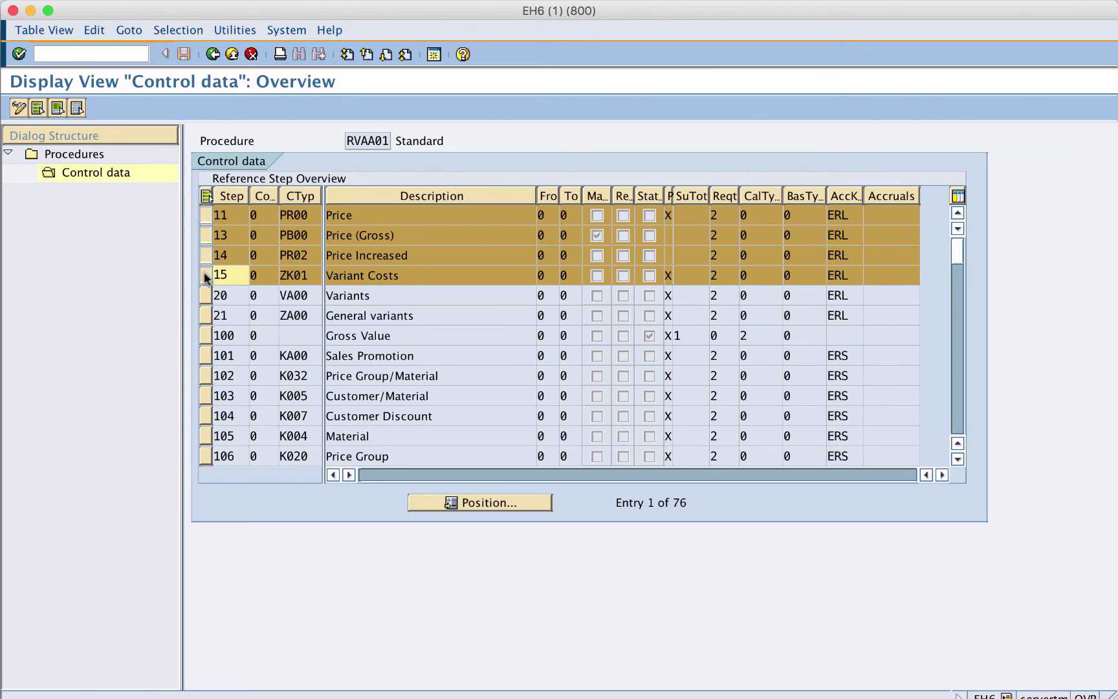
# - Scroll through the remaining condition steps of the RVAA01 control data, down to the totals and back
pyautogui.click(962, 407)
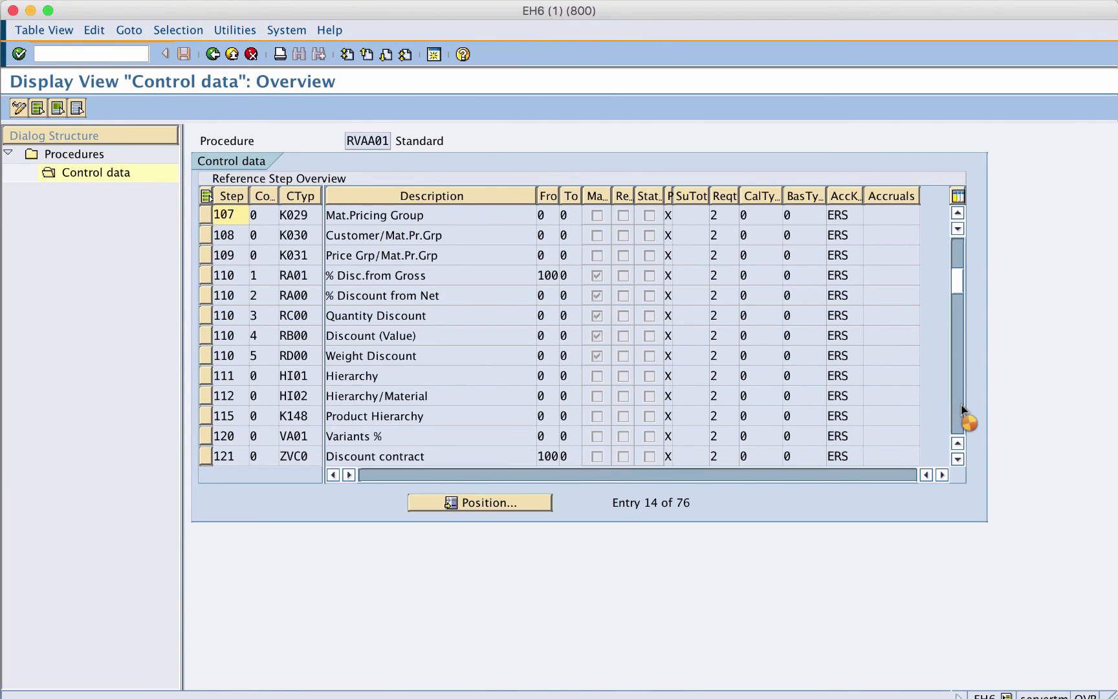
pyautogui.click(961, 404)
pyautogui.click(961, 404)
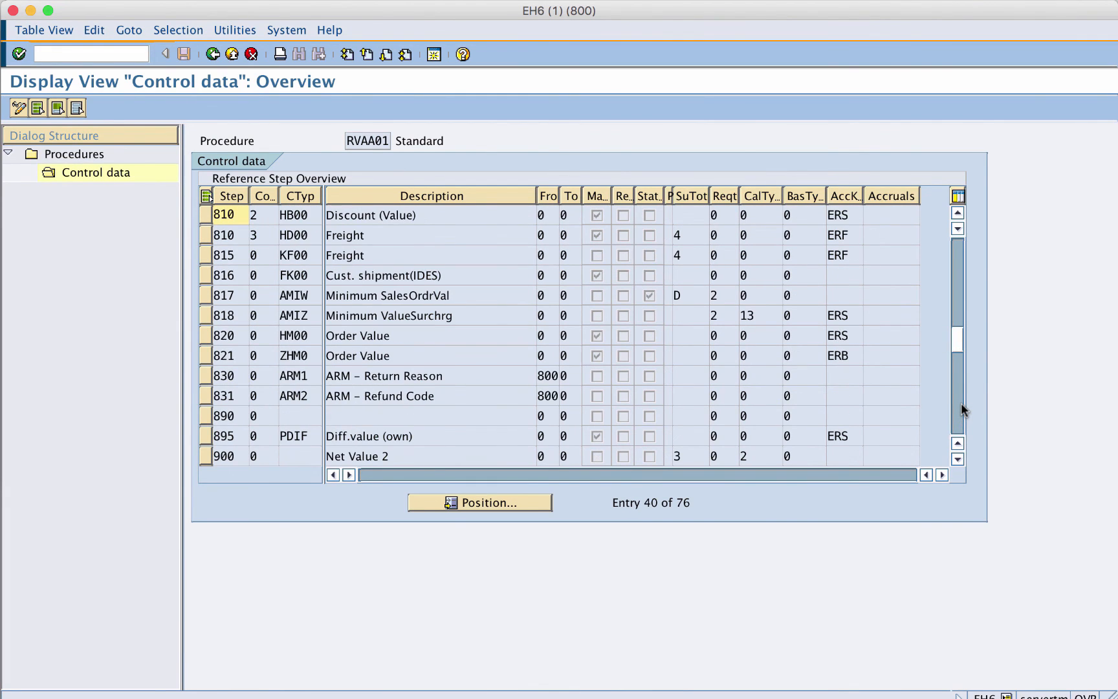
pyautogui.click(961, 402)
pyautogui.click(959, 415)
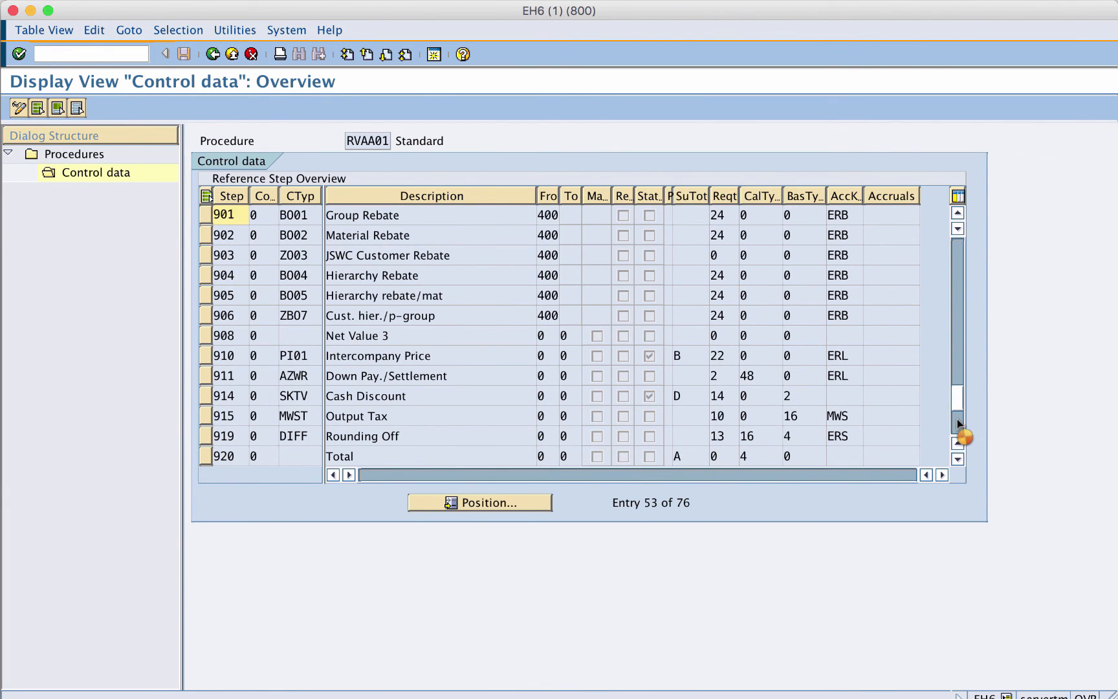
pyautogui.click(961, 257)
pyautogui.click(960, 258)
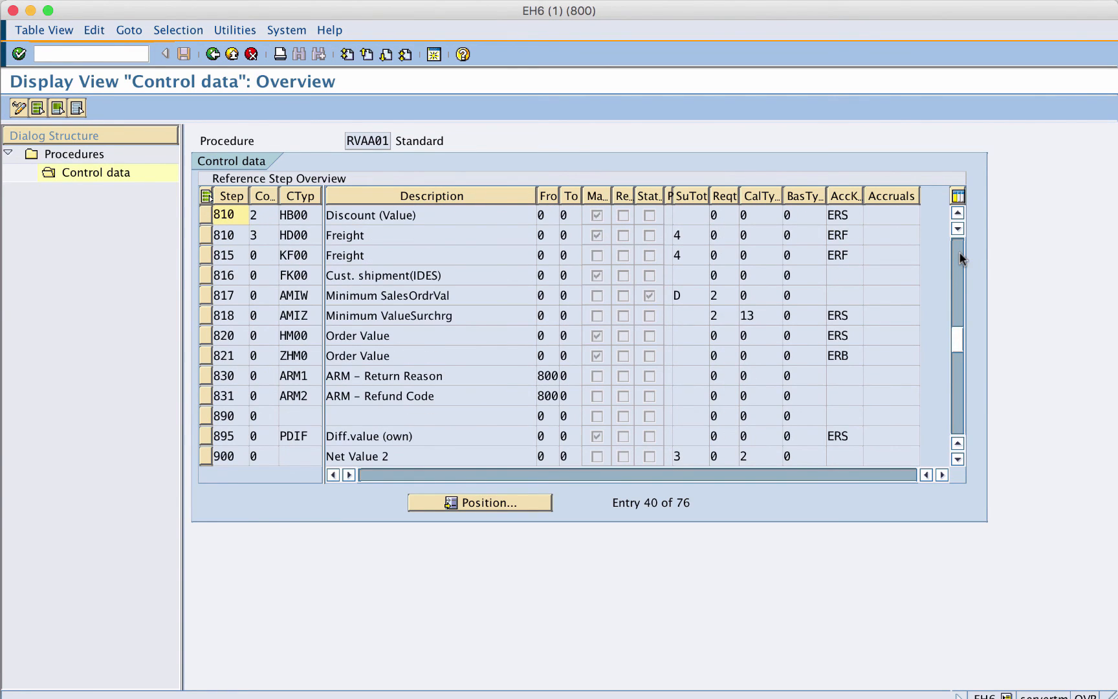
pyautogui.click(961, 258)
pyautogui.click(960, 258)
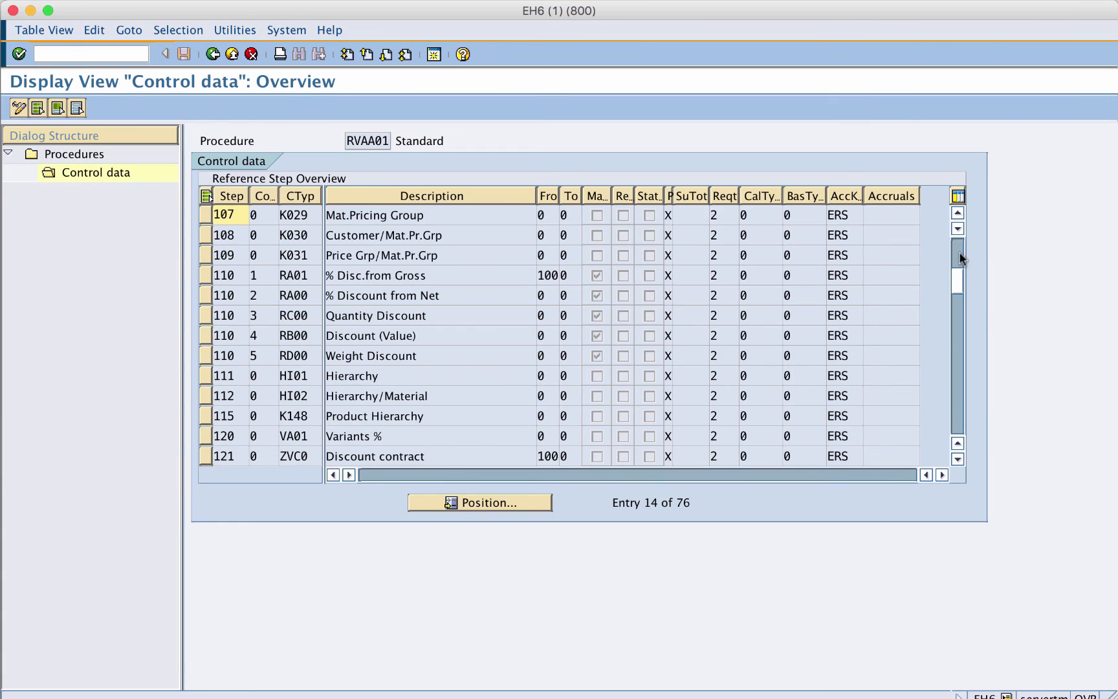